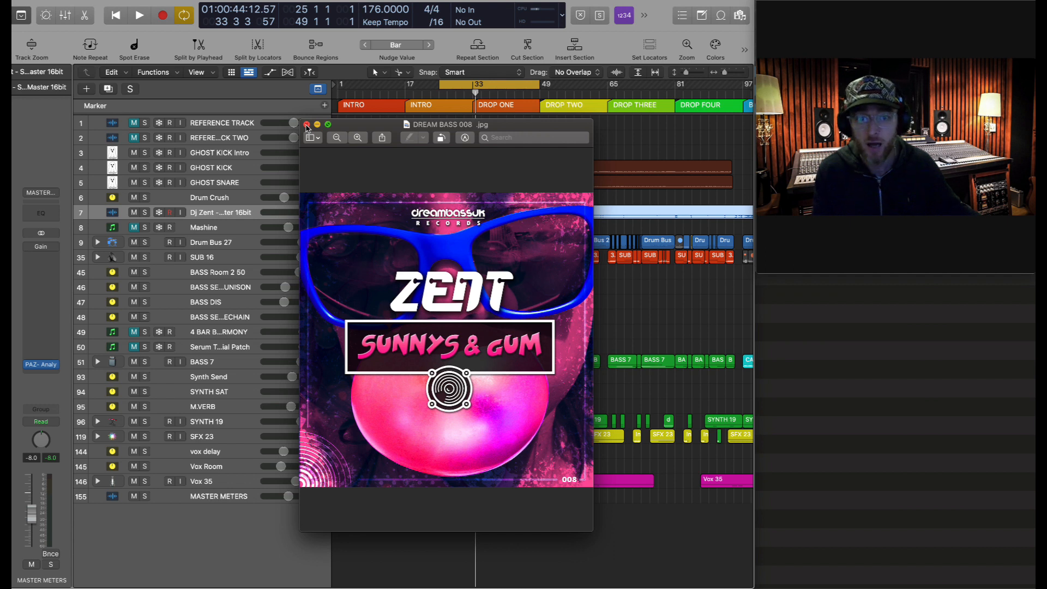
- Close the DREAM BASS 008 cover-art preview window
{"action": "left_click", "coordinate": [307, 125]}
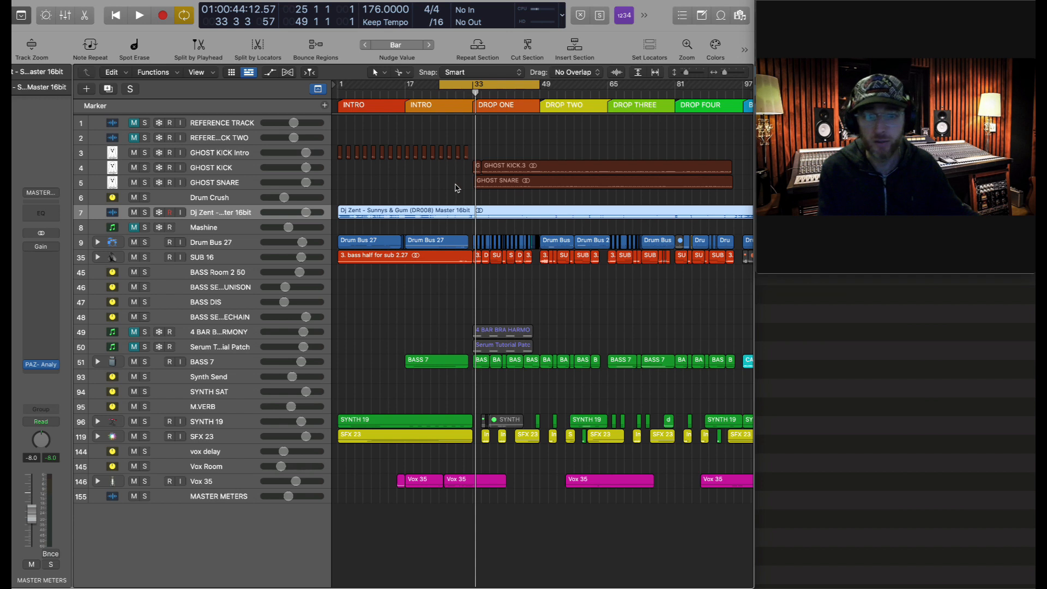
- Solo the Dj Zent track and play through DROP ONE with Cycle off, stopping at DROP TWO
{"action": "left_click", "coordinate": [145, 213]}
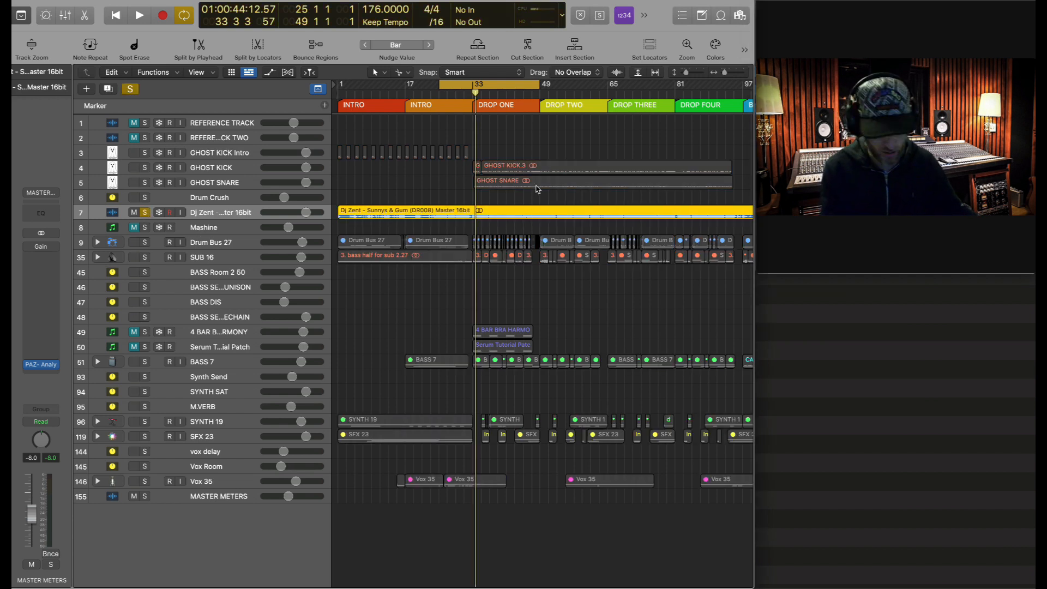
{"action": "scroll", "coordinate": [572, 181], "scroll_direction": "up", "scroll_amount": 5}
{"action": "scroll", "coordinate": [572, 180], "scroll_direction": "up", "scroll_amount": 5}
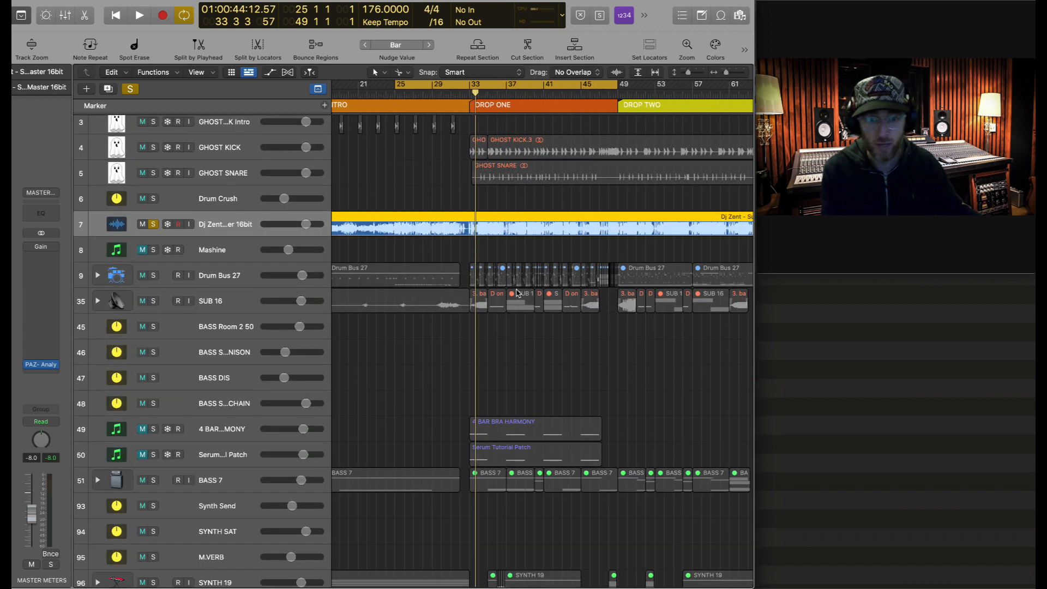
{"action": "scroll", "coordinate": [518, 293], "scroll_direction": "down", "scroll_amount": 1}
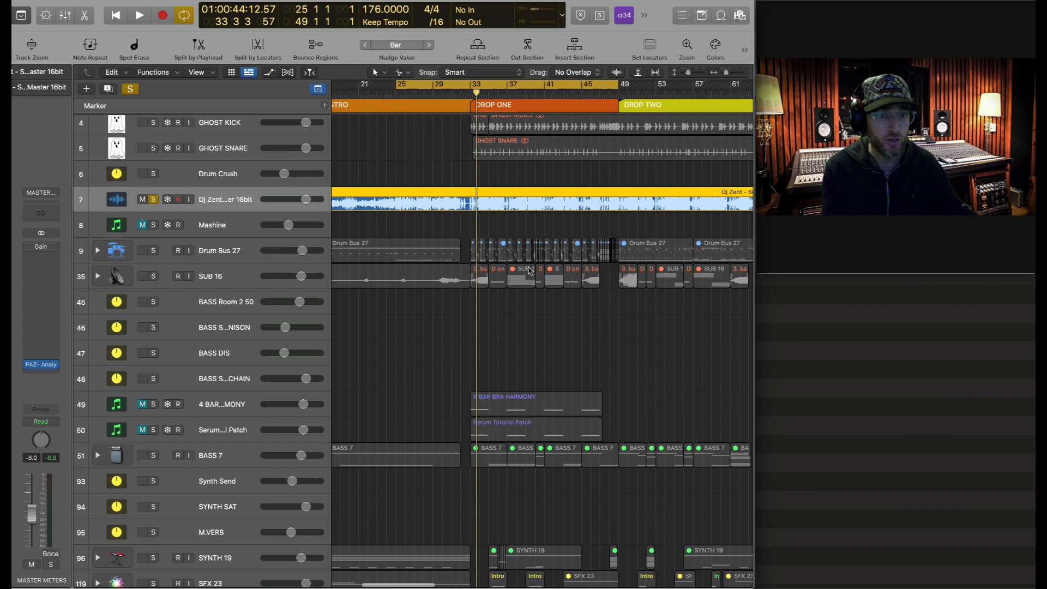
{"action": "key", "text": "space"}
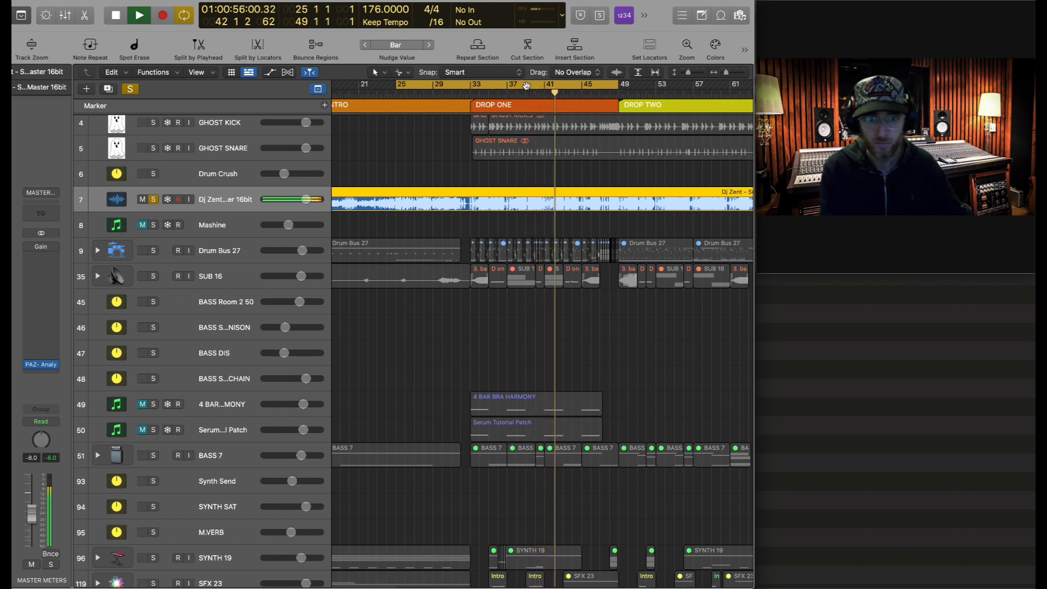
{"action": "left_click", "coordinate": [528, 90]}
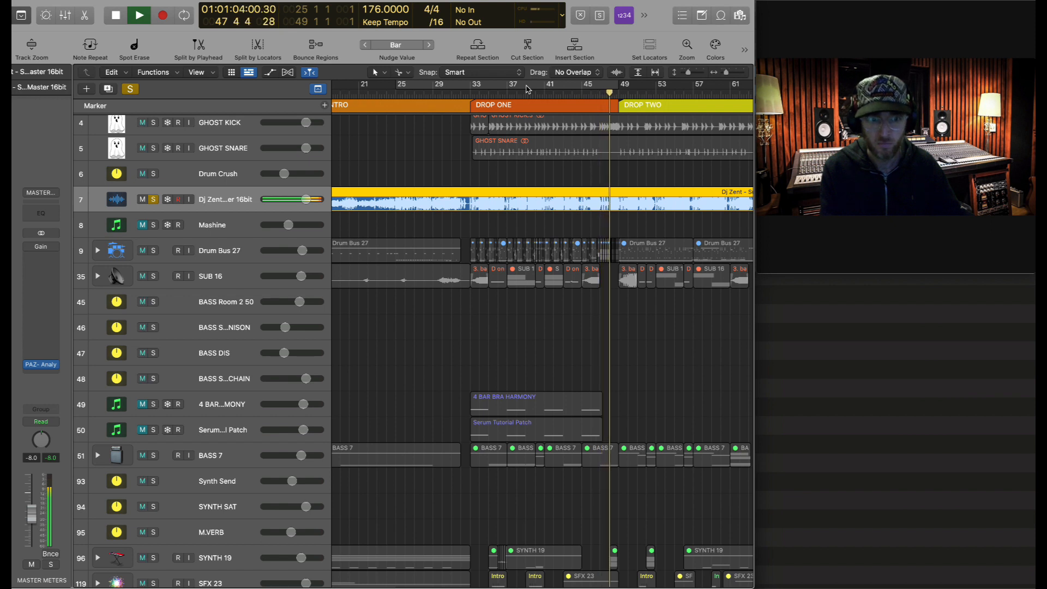
{"action": "key", "text": "space"}
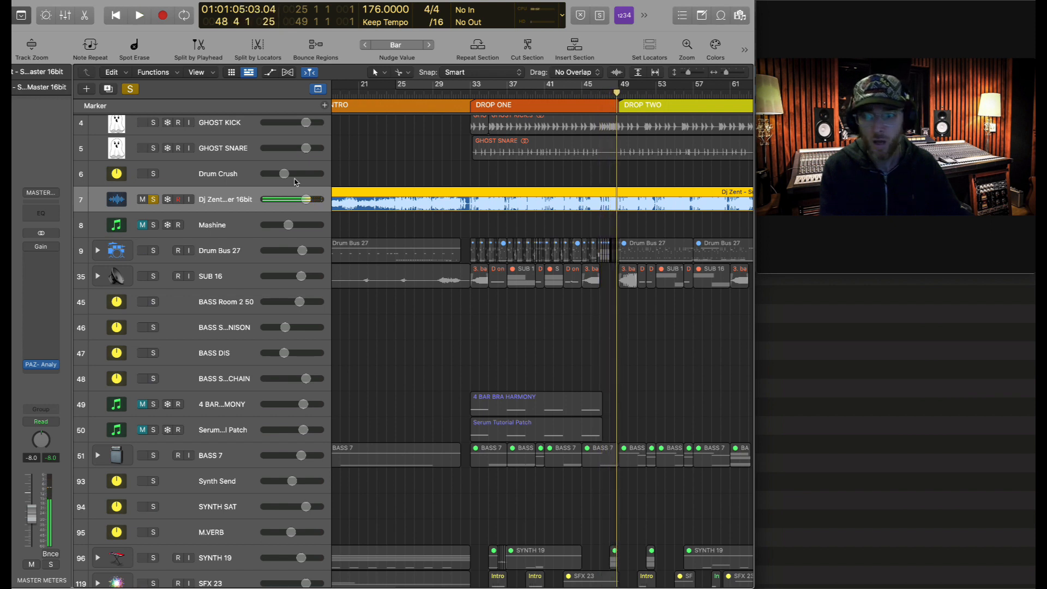
- Unsolo the Dj Zent reference track and expand the BASS 7 stack to show the Calls tracks
{"action": "left_click", "coordinate": [153, 199]}
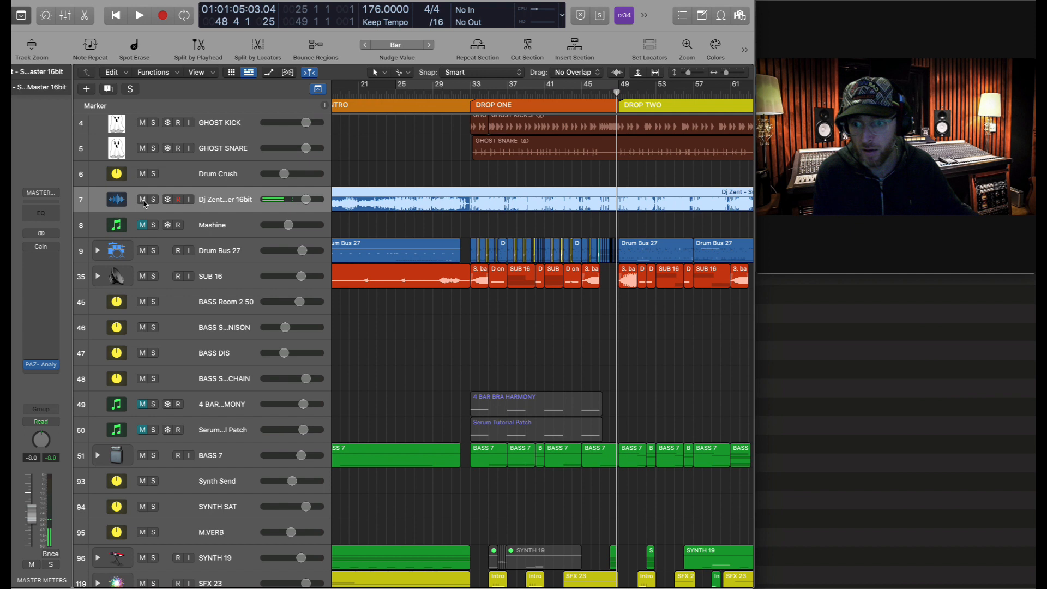
{"action": "scroll", "coordinate": [551, 285], "scroll_direction": "down", "scroll_amount": 3}
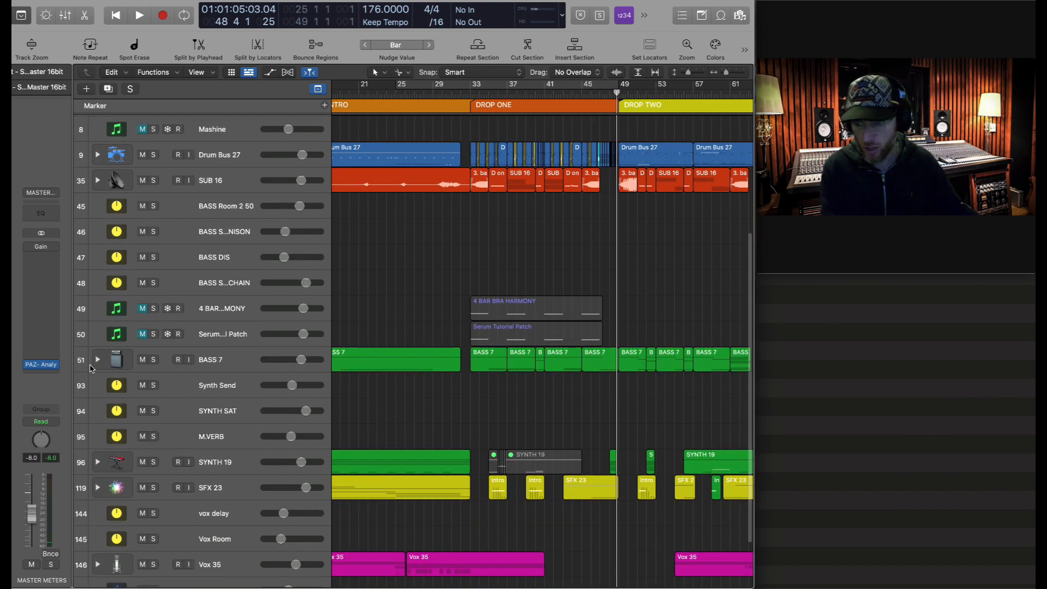
{"action": "left_click", "coordinate": [98, 361]}
{"action": "scroll", "coordinate": [470, 349], "scroll_direction": "down", "scroll_amount": 4}
{"action": "scroll", "coordinate": [470, 349], "scroll_direction": "up", "scroll_amount": 4}
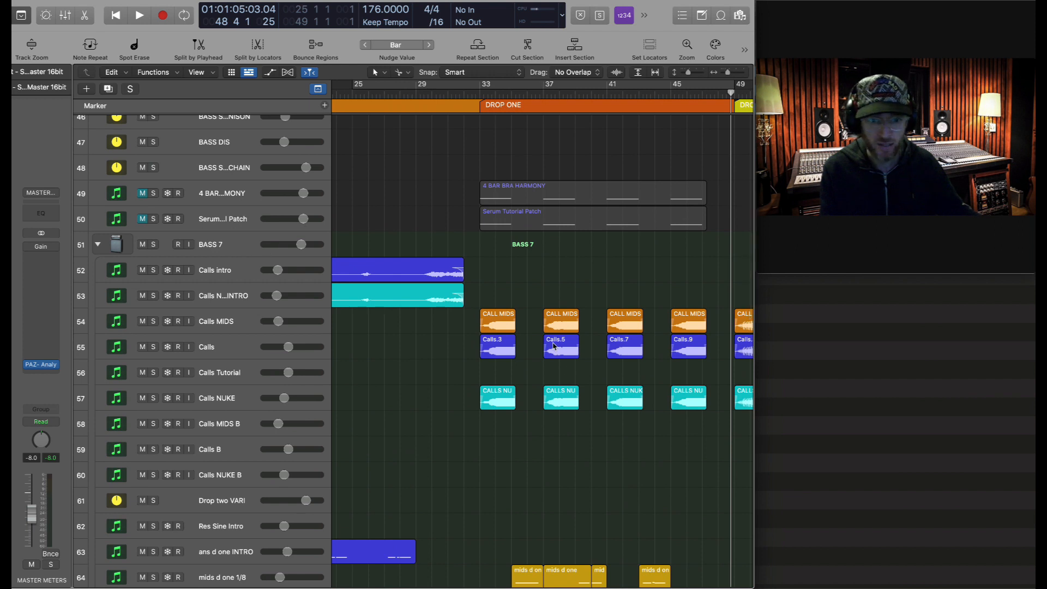
- Turn on Cycle over bars 33–49 and play the loop once
{"action": "left_click", "coordinate": [220, 198]}
{"action": "key", "text": "s"}
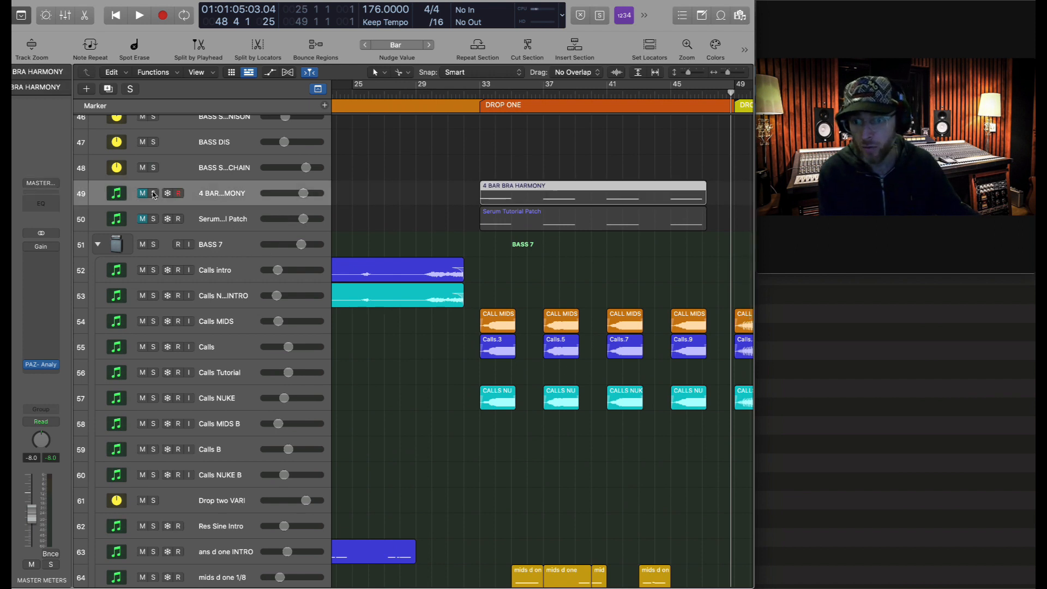
{"action": "left_click", "coordinate": [482, 89]}
{"action": "left_click_drag", "start_coordinate": [482, 89], "coordinate": [733, 89]}
{"action": "key", "text": "space"}
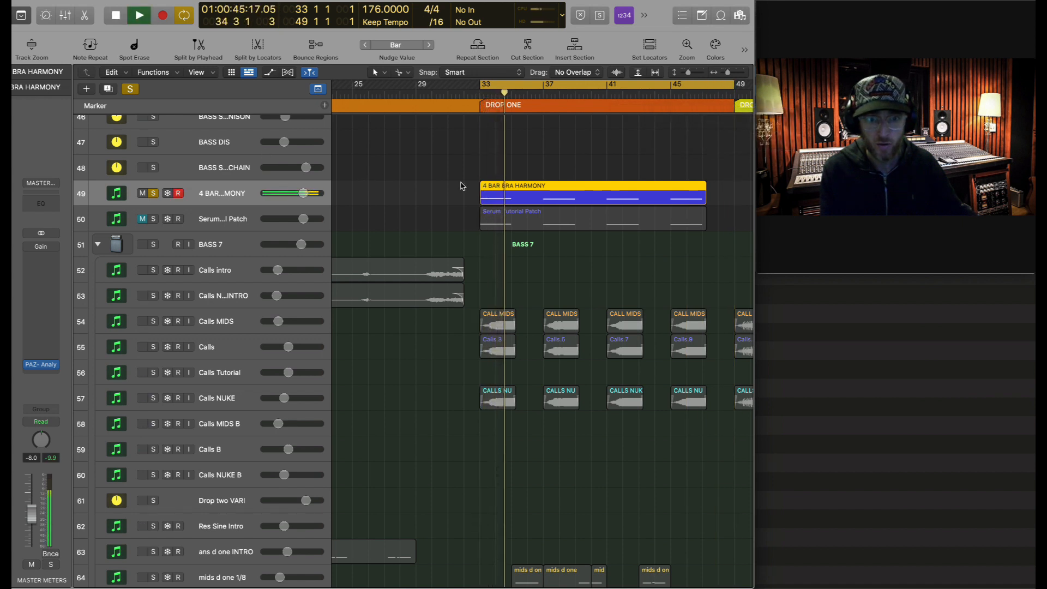
{"action": "key", "text": "space"}
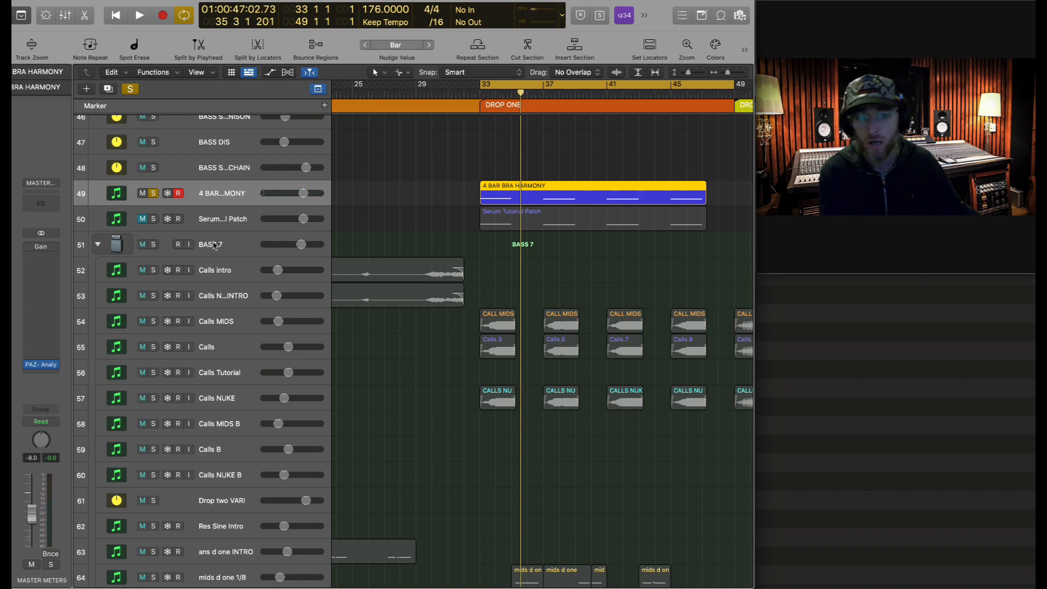
- Solo the Serum Tutorial Patch track, open its Serum instrument, and start the loop
{"action": "left_click", "coordinate": [153, 194]}
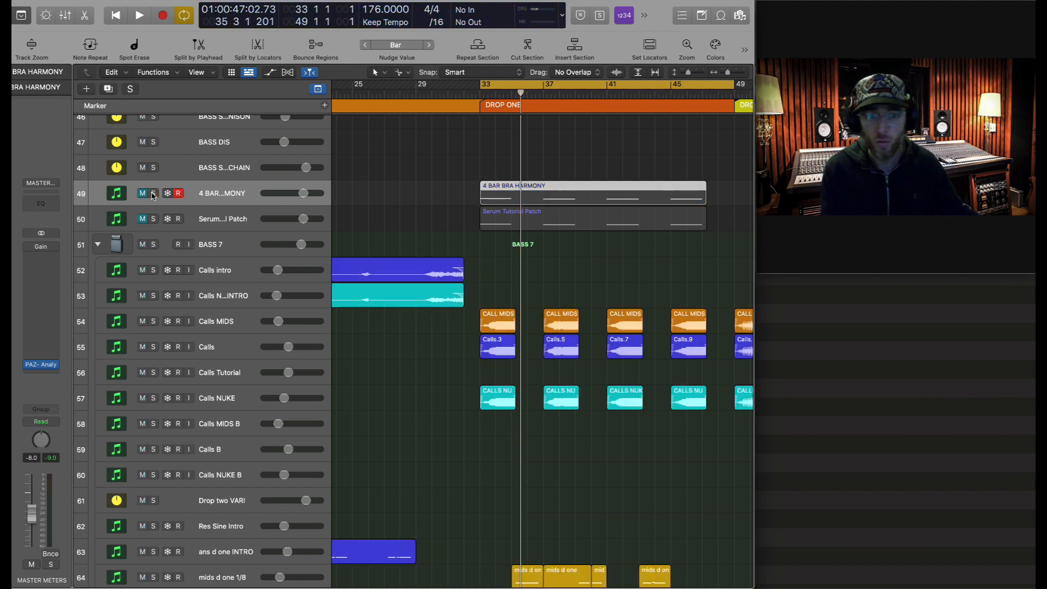
{"action": "left_click", "coordinate": [235, 226]}
{"action": "left_click", "coordinate": [154, 219]}
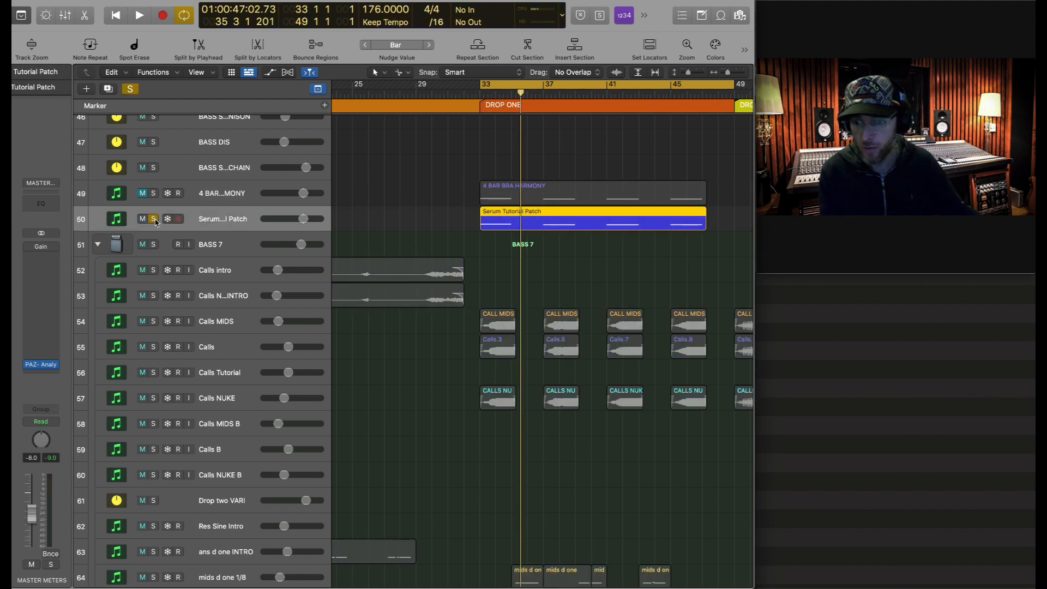
{"action": "key", "text": "v"}
{"action": "left_click_drag", "start_coordinate": [728, 202], "coordinate": [659, 185]}
{"action": "key", "text": "space"}
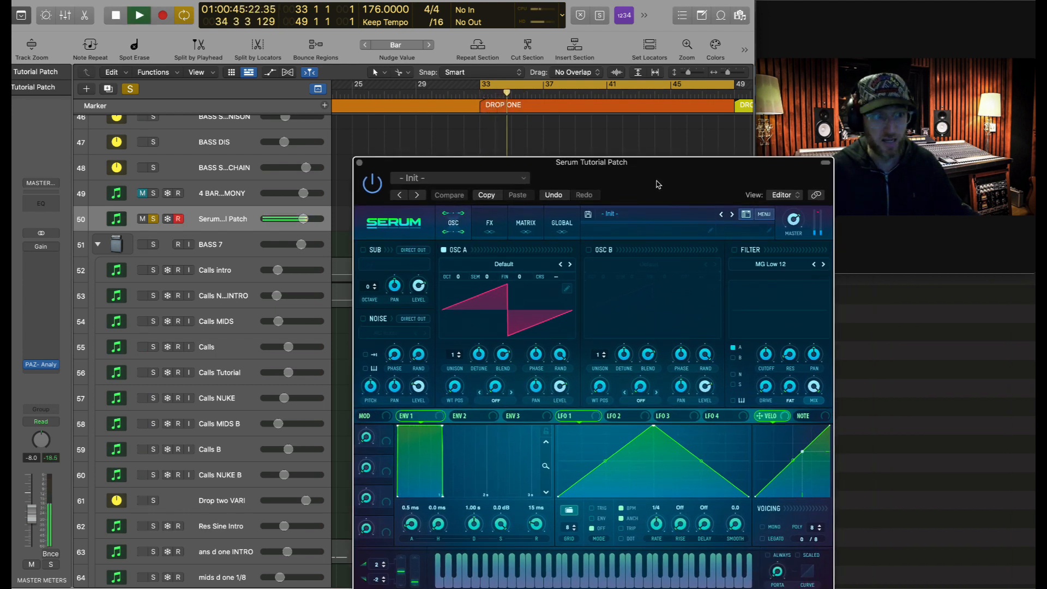
- Open the SoundShifter pitch plug-in, zoom into the tracks, and show the automation lanes
{"action": "left_click_drag", "start_coordinate": [658, 184], "coordinate": [673, 248]}
{"action": "scroll", "coordinate": [461, 154], "scroll_direction": "down", "scroll_amount": 2}
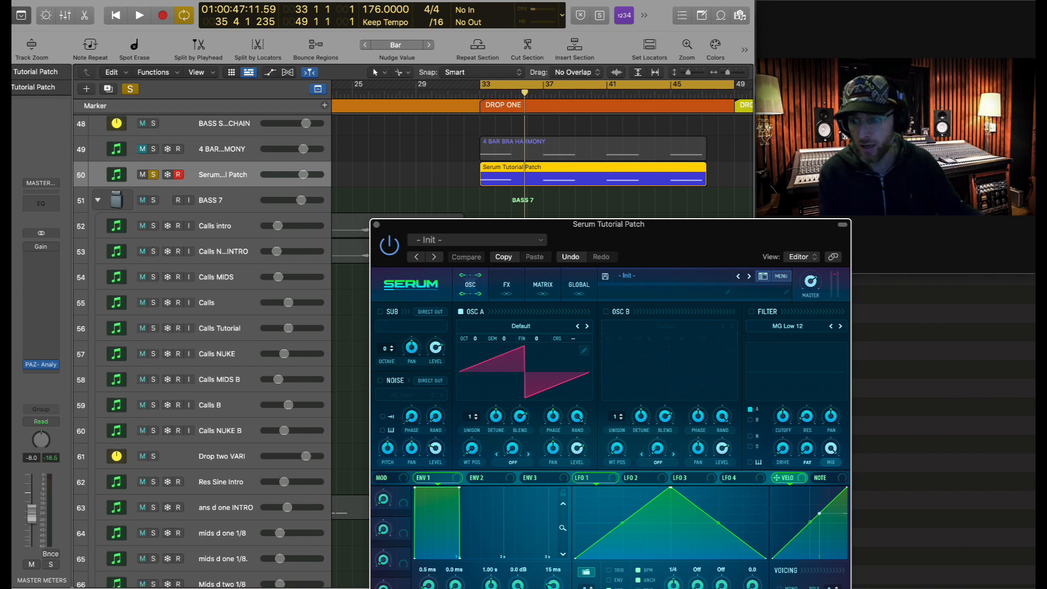
{"action": "left_click", "coordinate": [5, 259]}
{"action": "left_click_drag", "start_coordinate": [404, 120], "coordinate": [729, 229]}
{"action": "key", "text": "super+Down"}
{"action": "key", "text": "super+Down"}
{"action": "key", "text": "super+Down"}
{"action": "key", "text": "super+Down"}
{"action": "key", "text": "super+Right"}
{"action": "key", "text": "super+Down"}
{"action": "key", "text": "super+Down"}
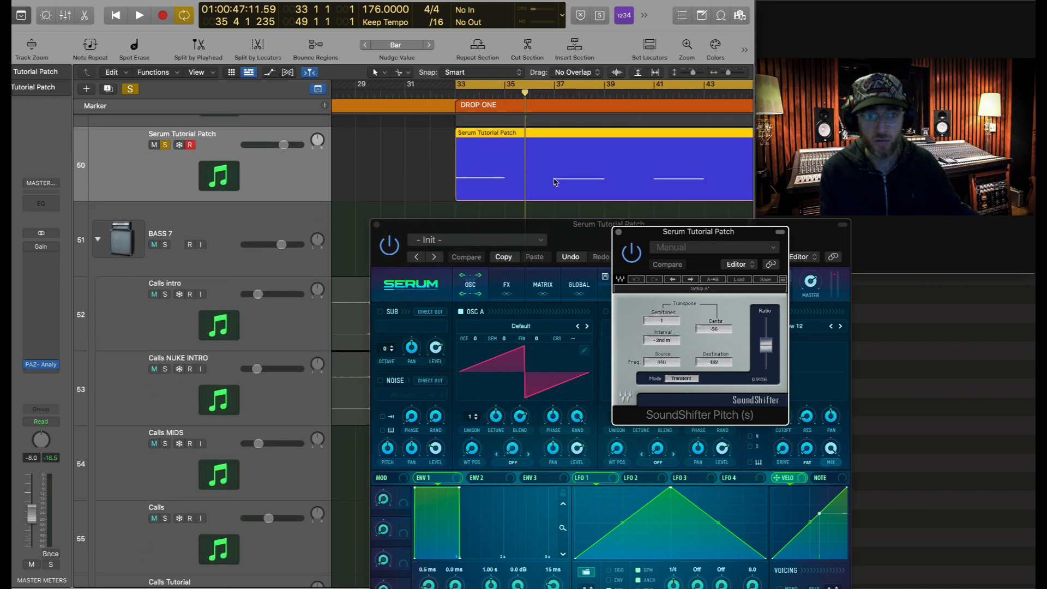
{"action": "left_click", "coordinate": [269, 73]}
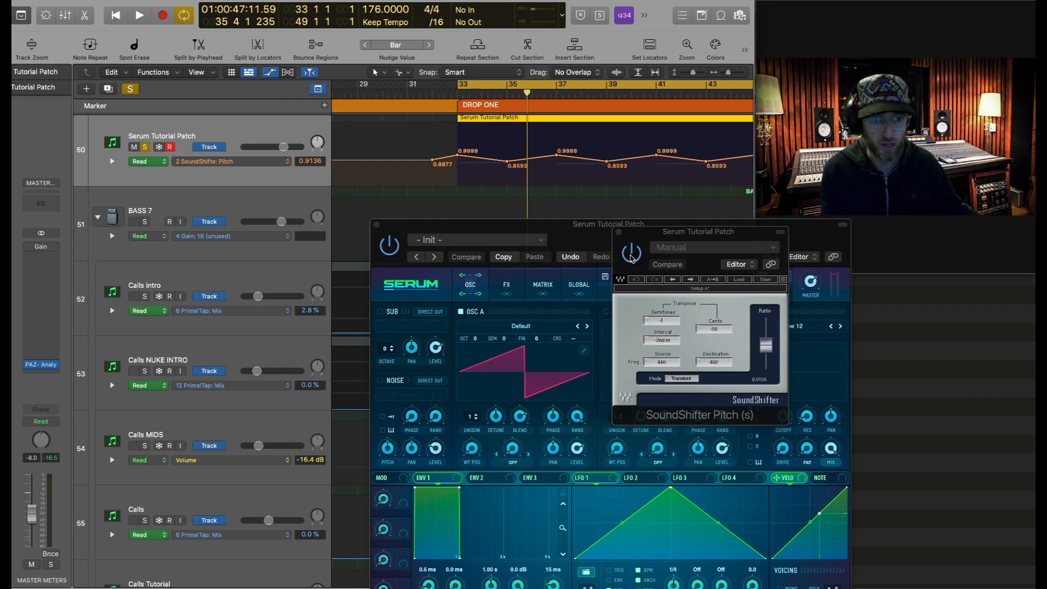
- Hide the automation lanes, play from bar 33, and close SoundShifter
{"action": "left_click", "coordinate": [145, 148]}
{"action": "left_click", "coordinate": [145, 148]}
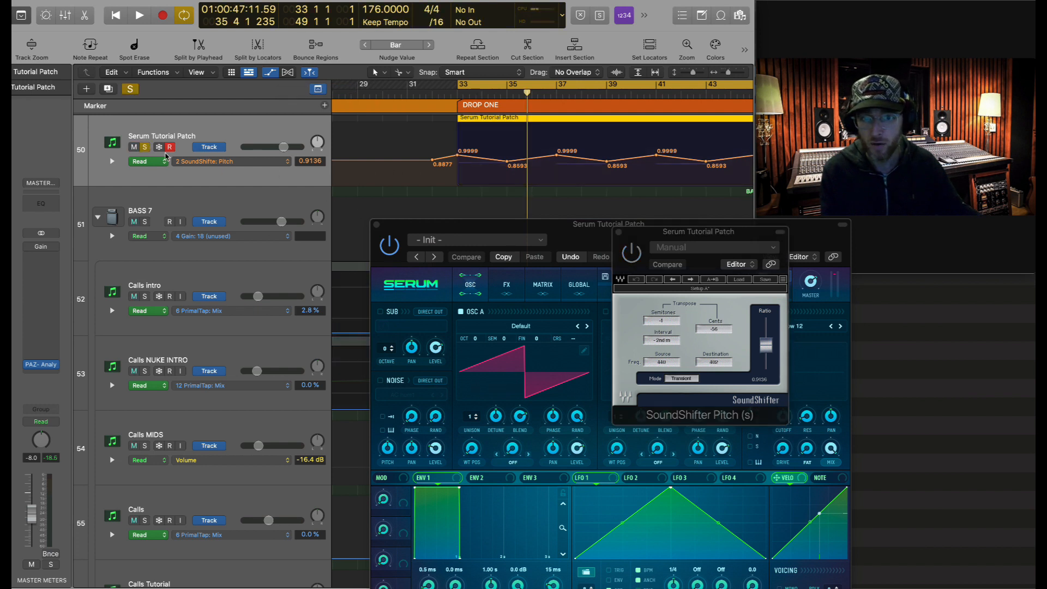
{"action": "key", "text": "a"}
{"action": "key", "text": "space"}
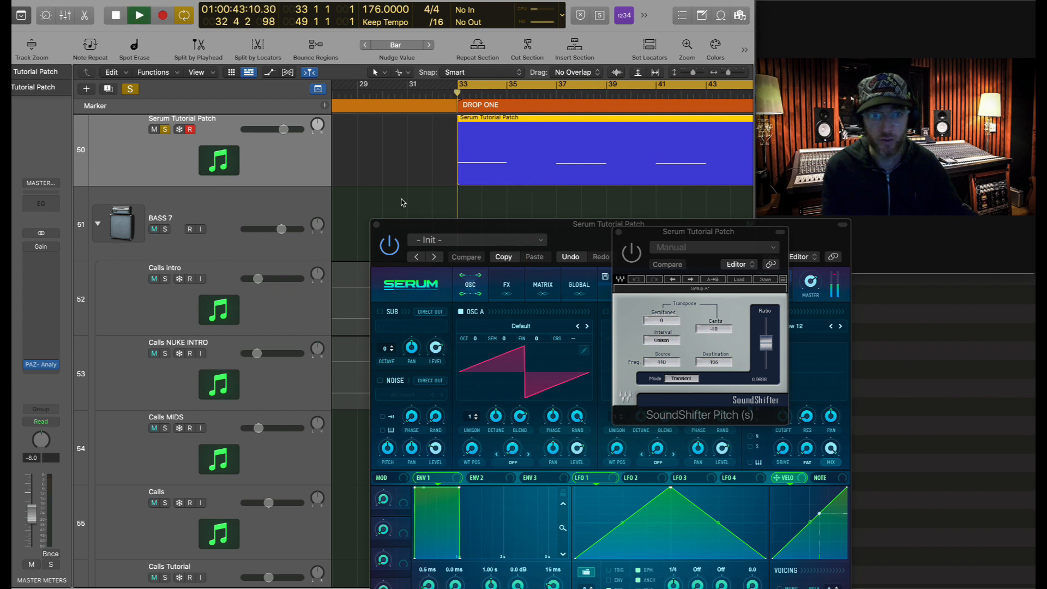
{"action": "left_click", "coordinate": [618, 232]}
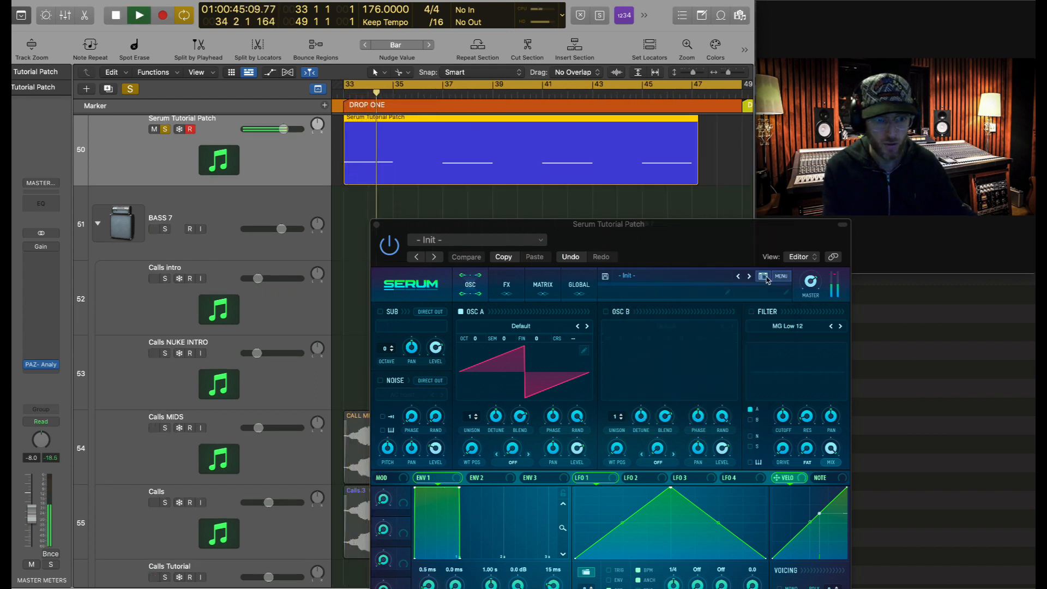
{"action": "key", "text": "space"}
- Reset Serum to its Init Preset and restart playback from bar 33
{"action": "left_click", "coordinate": [780, 277]}
{"action": "left_click", "coordinate": [805, 331]}
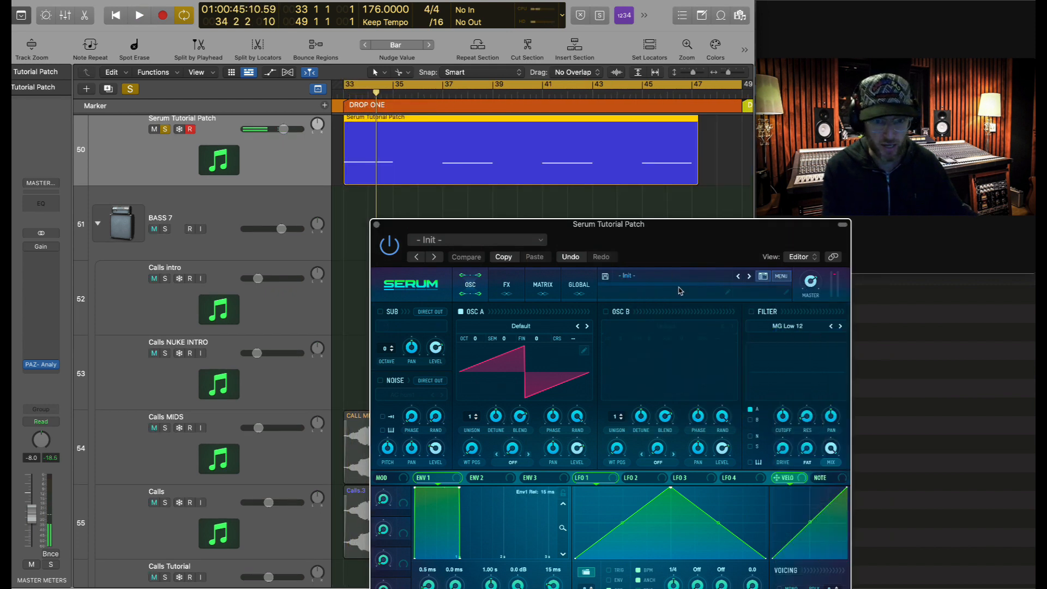
{"action": "key", "text": "space"}
{"action": "left_click_drag", "start_coordinate": [674, 254], "coordinate": [588, 142]}
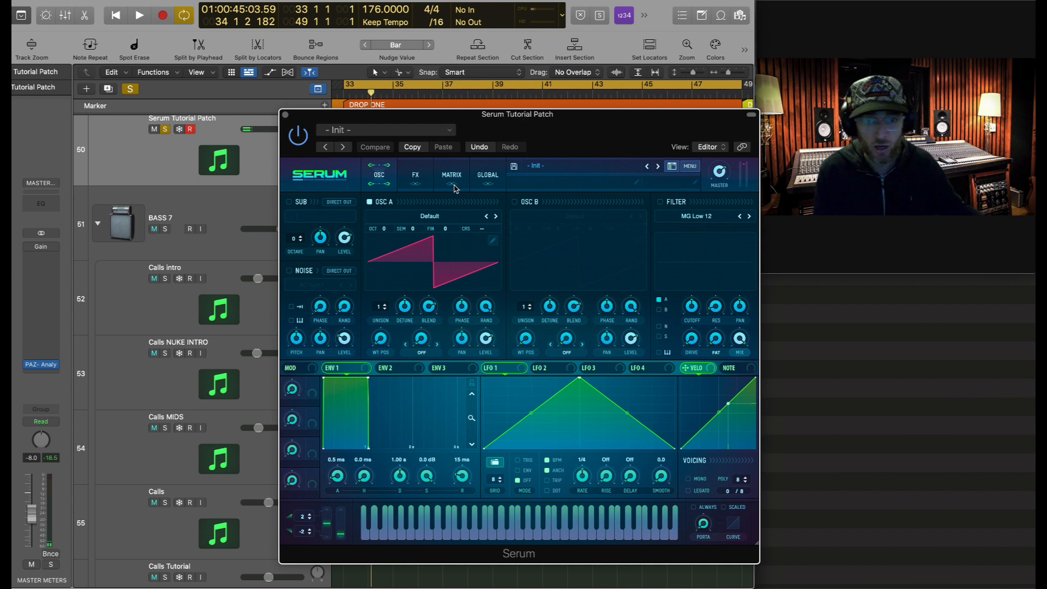
- Load the Digital > Harmonic Morph wavetable into Serum's oscillator A
{"action": "left_click", "coordinate": [411, 221]}
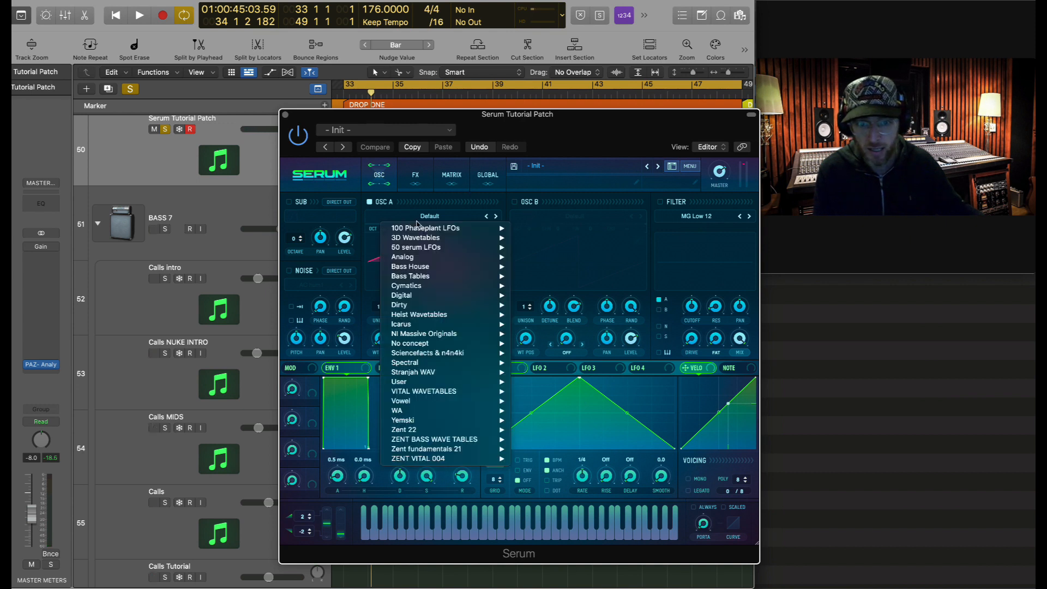
{"action": "mouse_move", "coordinate": [451, 309]}
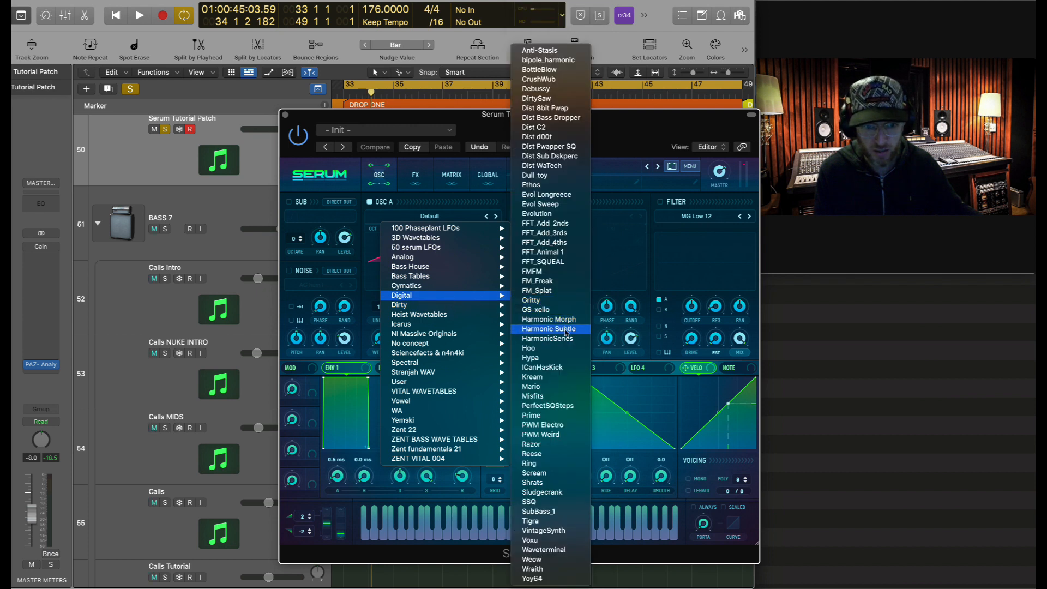
{"action": "left_click", "coordinate": [551, 320]}
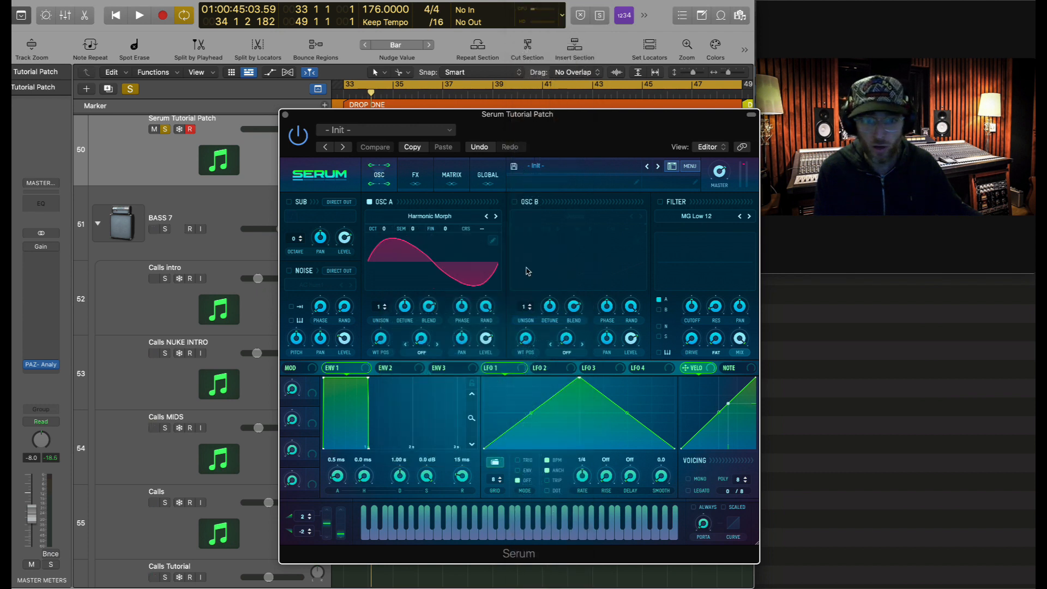
- Enable oscillator B and load Digital > Harmonic Morph into it as well
{"action": "left_click", "coordinate": [515, 202]}
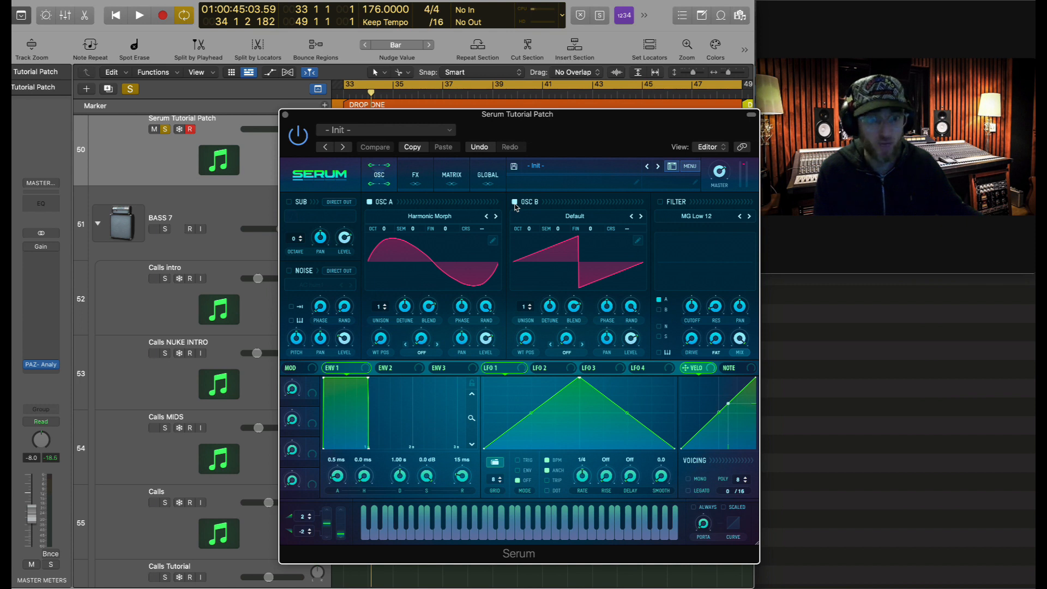
{"action": "left_click", "coordinate": [545, 218]}
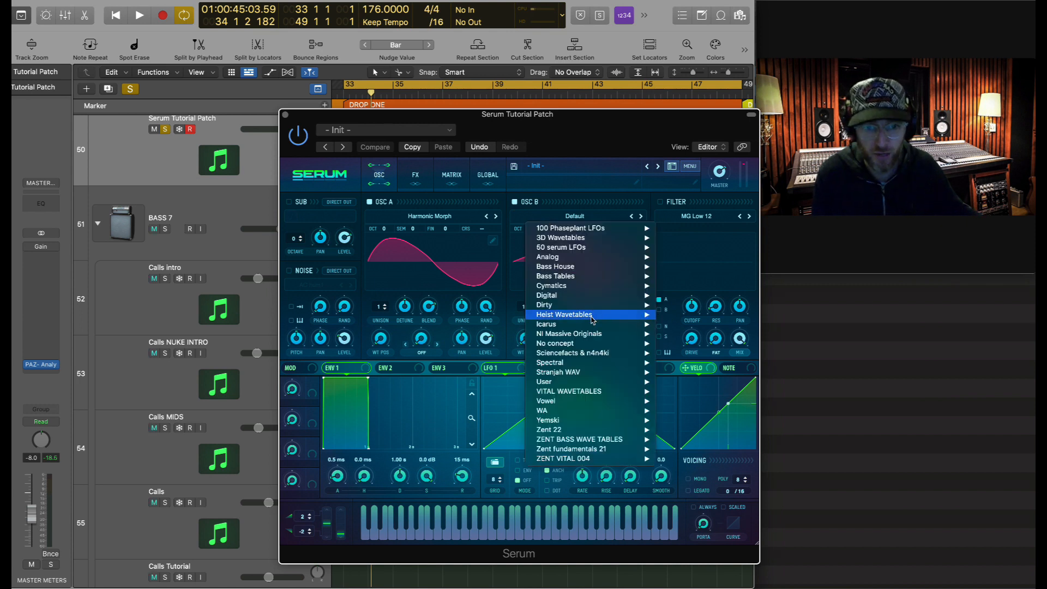
{"action": "mouse_move", "coordinate": [581, 296]}
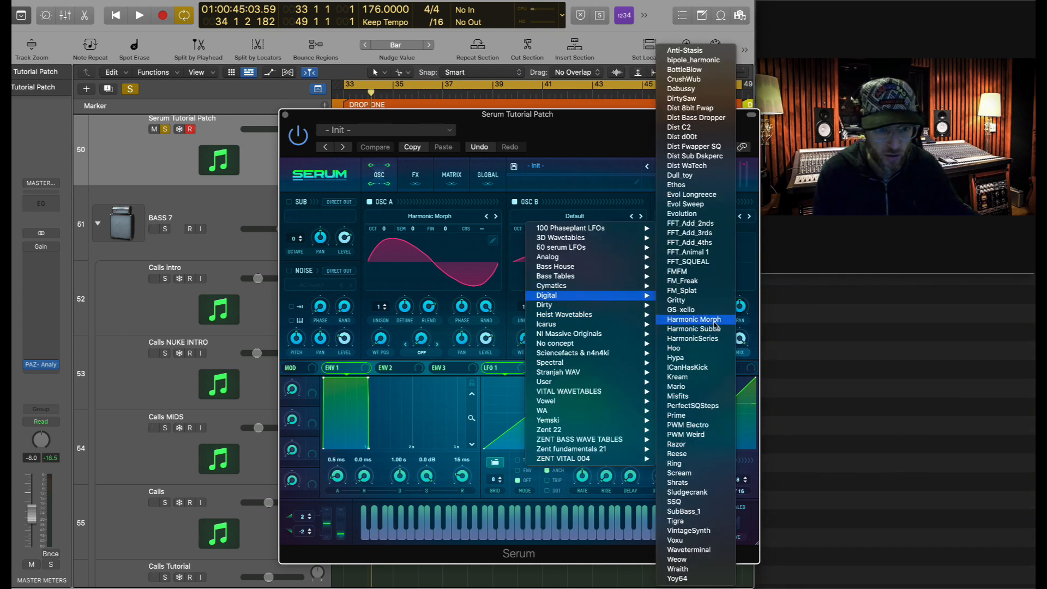
{"action": "left_click", "coordinate": [694, 319]}
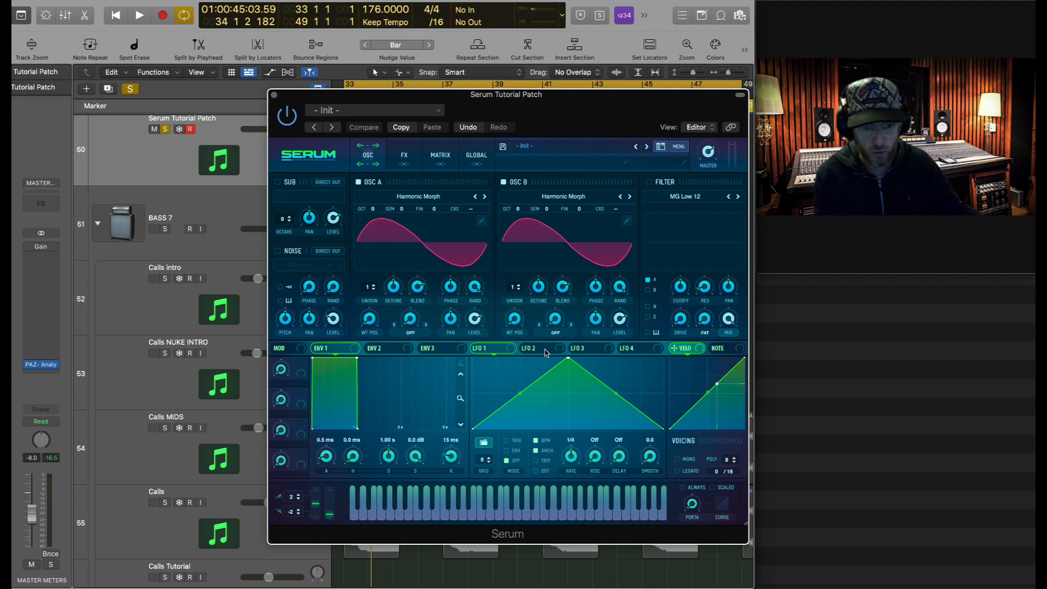
- Set LFO 1 to a 4-bar rate, bend its shape into an arch, and add a 1/8 delay
{"action": "left_click_drag", "start_coordinate": [521, 118], "coordinate": [519, 262]}
{"action": "key", "text": "super+Right"}
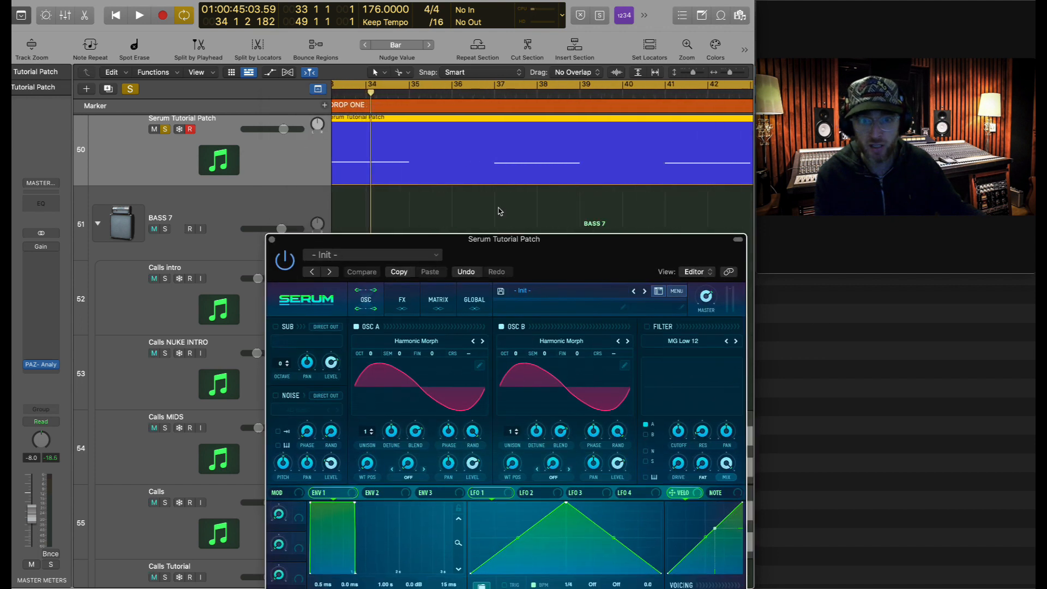
{"action": "scroll", "coordinate": [499, 210], "scroll_direction": "left", "scroll_amount": 4}
{"action": "left_click_drag", "start_coordinate": [413, 242], "coordinate": [421, 184]}
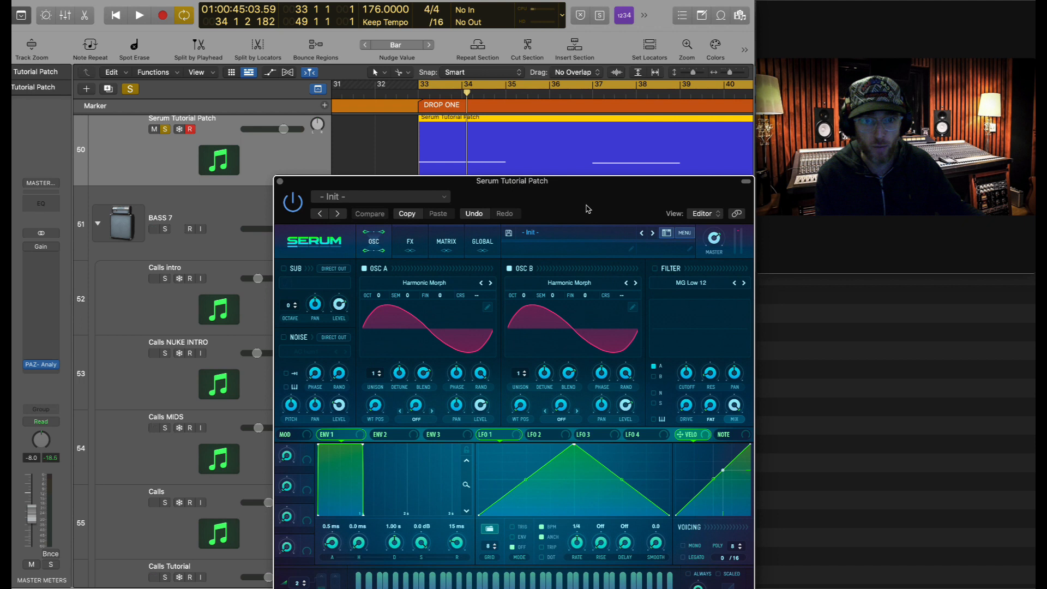
{"action": "left_click_drag", "start_coordinate": [507, 194], "coordinate": [529, 192]}
{"action": "left_click_drag", "start_coordinate": [580, 535], "coordinate": [579, 563]}
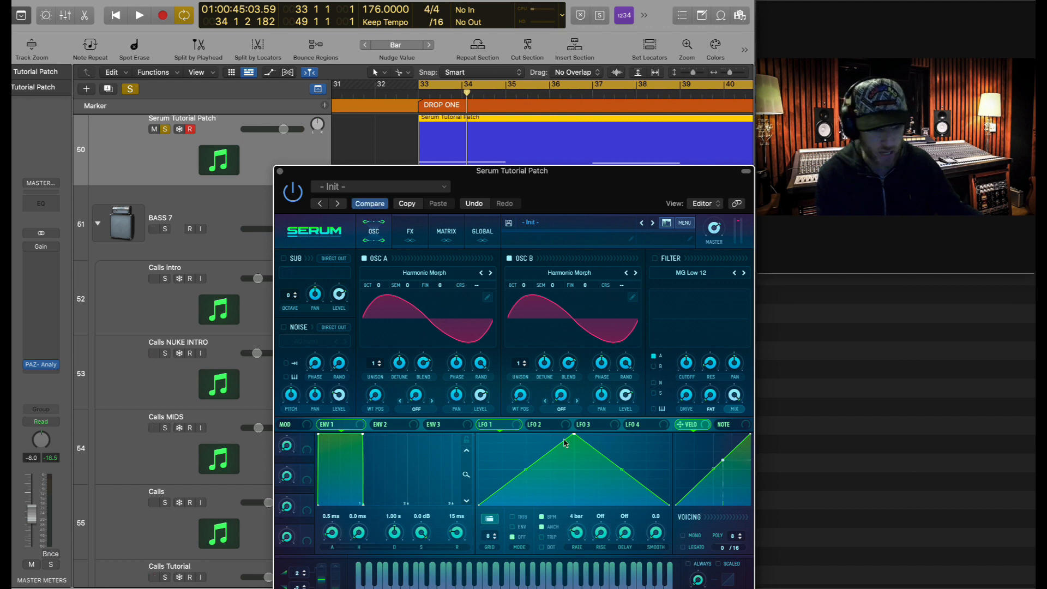
{"action": "left_click_drag", "start_coordinate": [519, 476], "coordinate": [538, 438]}
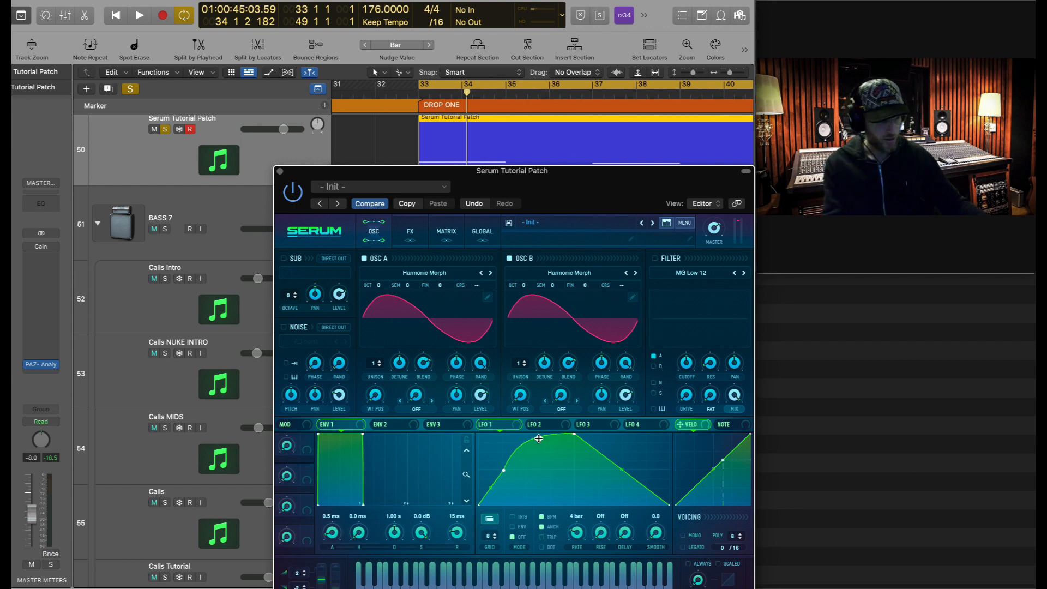
{"action": "left_click_drag", "start_coordinate": [622, 470], "coordinate": [626, 459]}
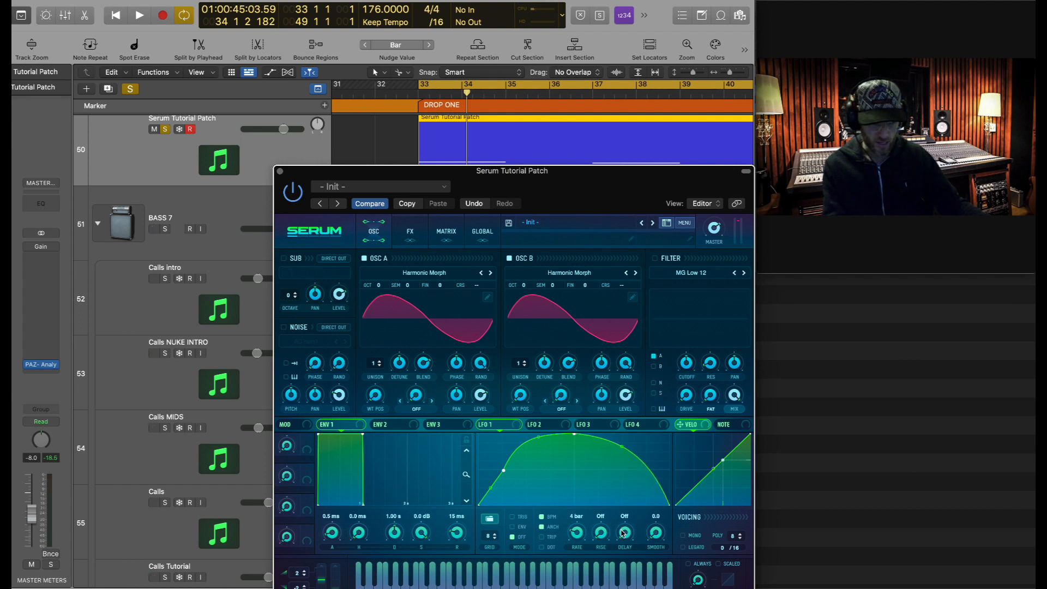
{"action": "left_click_drag", "start_coordinate": [626, 537], "coordinate": [627, 509]}
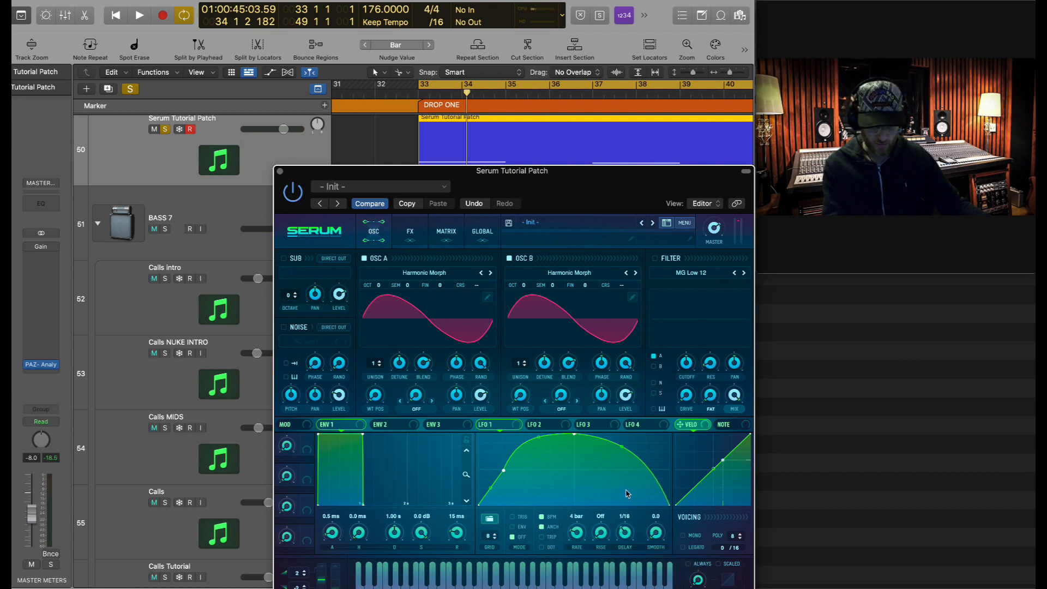
- Set both OSC A and OSC B octave to -1
{"action": "left_click_drag", "start_coordinate": [568, 191], "coordinate": [546, 172]}
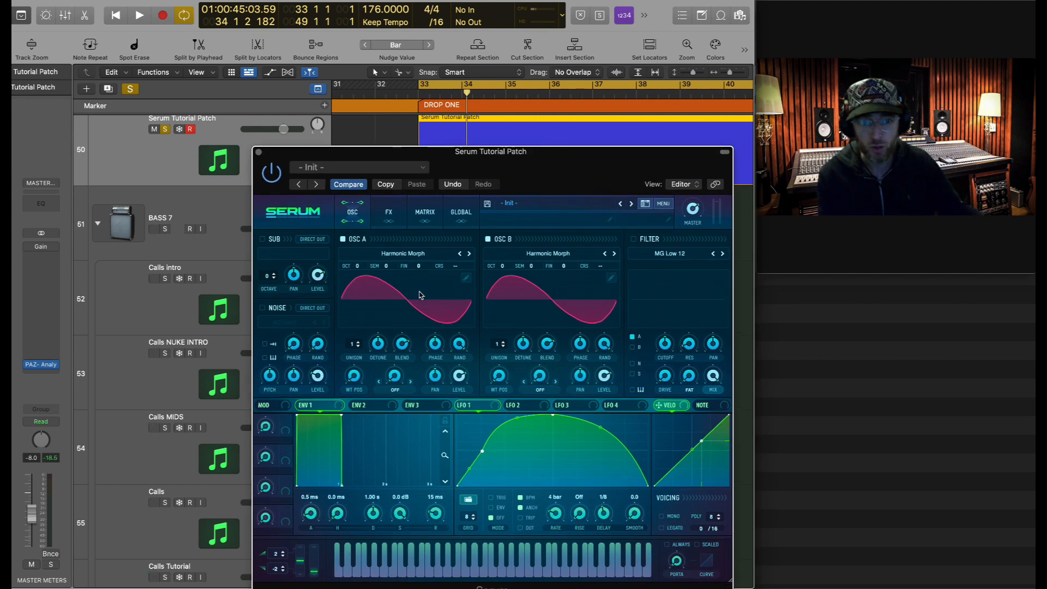
{"action": "left_click_drag", "start_coordinate": [360, 268], "coordinate": [361, 281]}
{"action": "left_click_drag", "start_coordinate": [500, 270], "coordinate": [502, 280]}
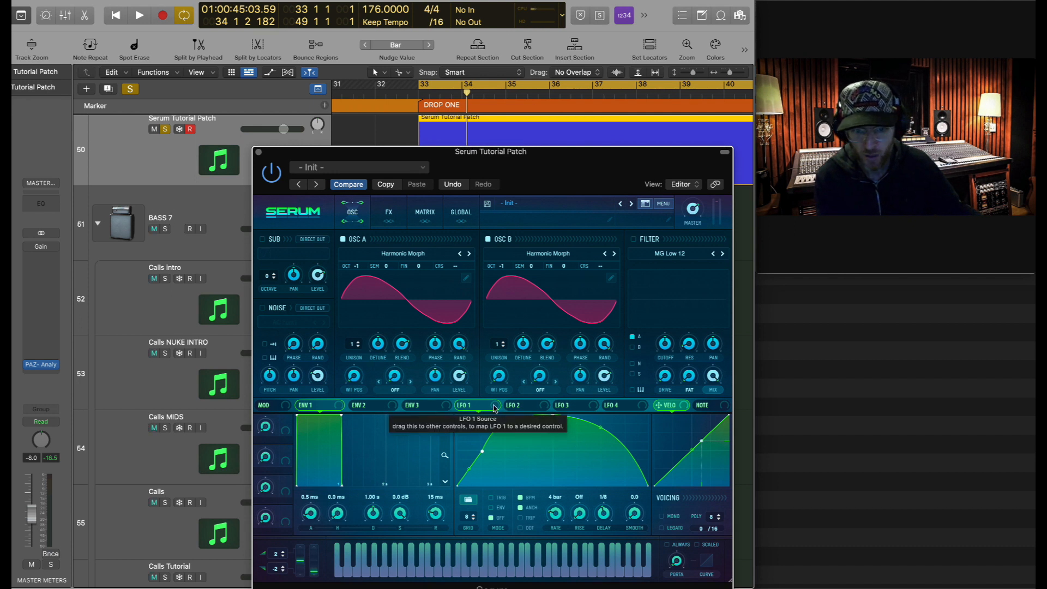
- Route LFO 1 to both oscillators' WT POS, set each depth, and audition the drop
{"action": "left_click_drag", "start_coordinate": [469, 406], "coordinate": [360, 381]}
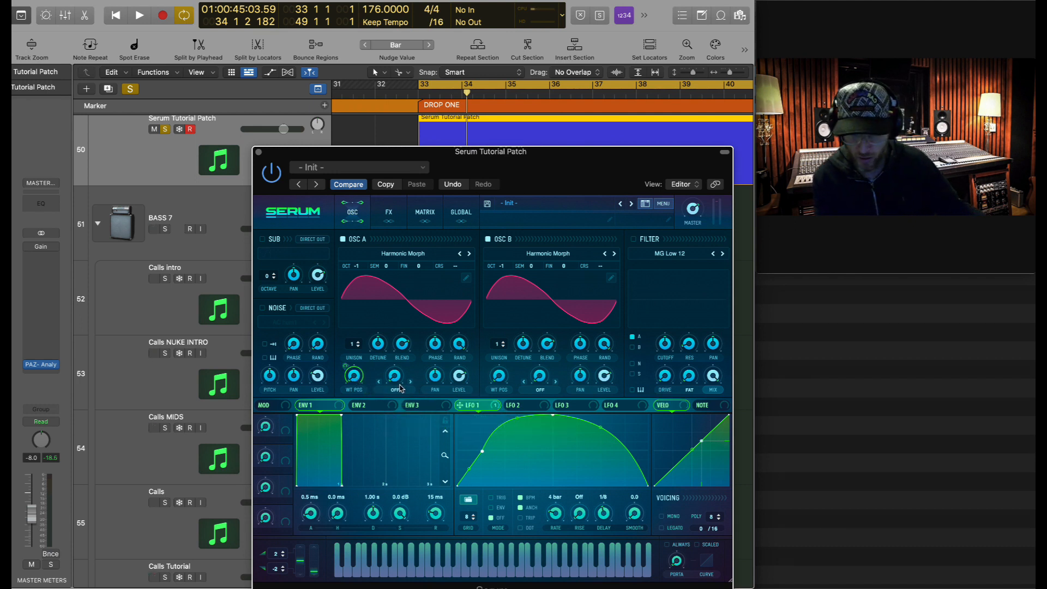
{"action": "left_click_drag", "start_coordinate": [494, 410], "coordinate": [499, 376]}
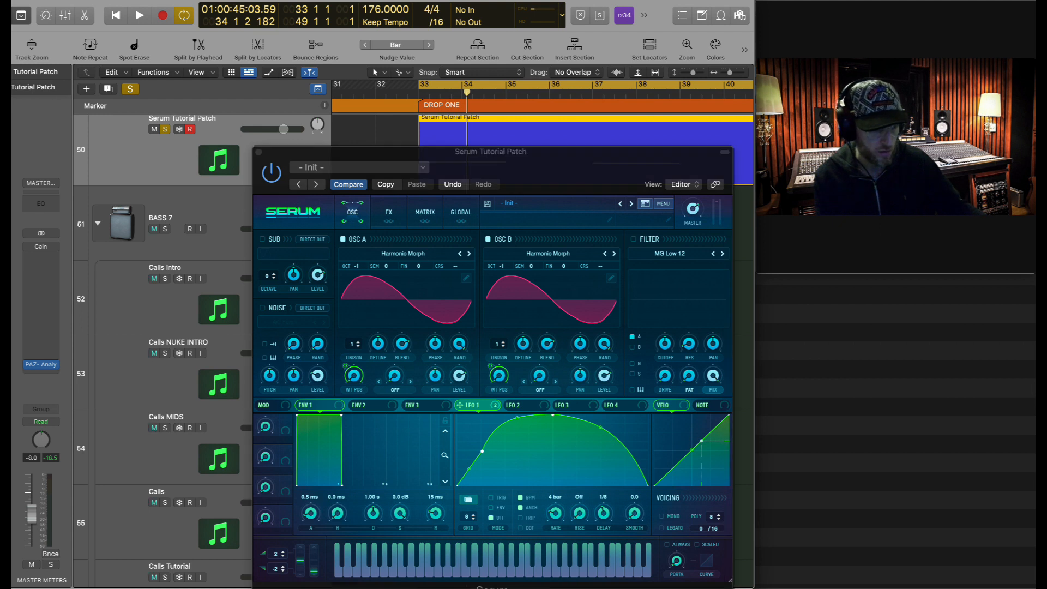
{"action": "left_click_drag", "start_coordinate": [344, 363], "coordinate": [340, 383]}
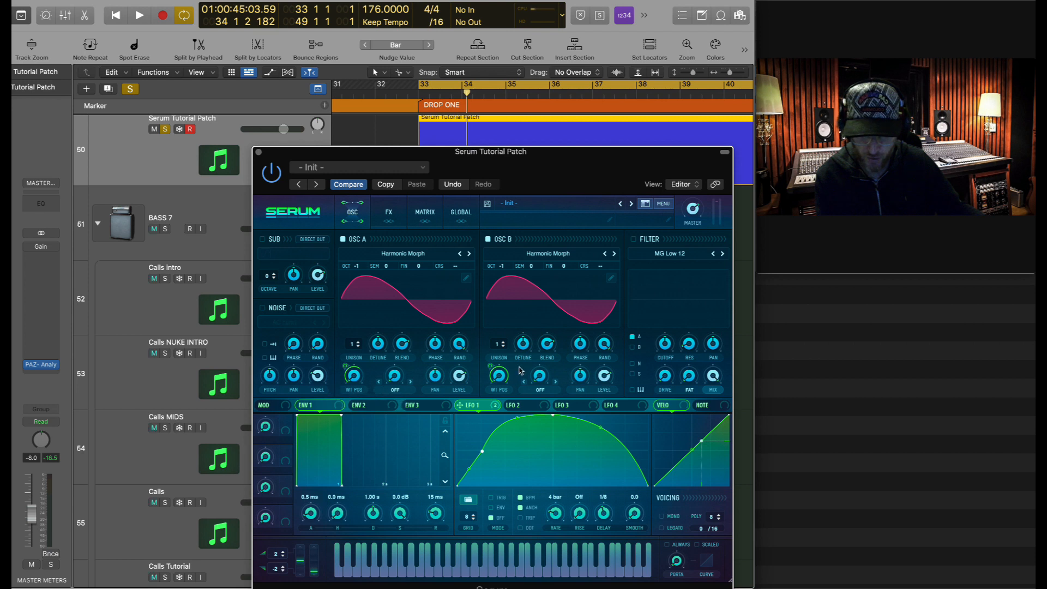
{"action": "left_click_drag", "start_coordinate": [491, 365], "coordinate": [491, 367]}
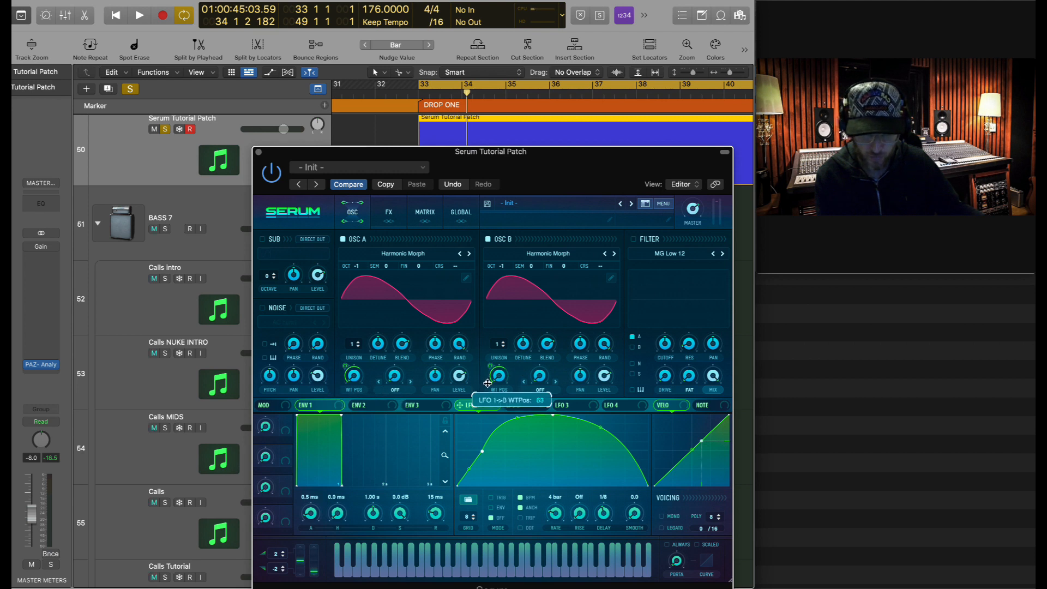
{"action": "left_click_drag", "start_coordinate": [488, 384], "coordinate": [489, 385]}
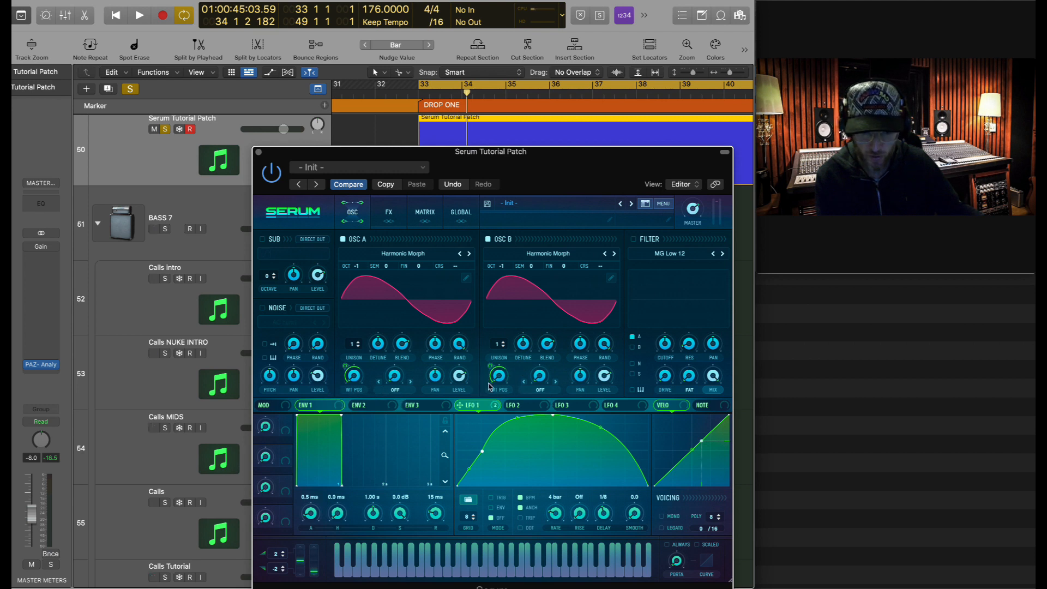
{"action": "key", "text": "space"}
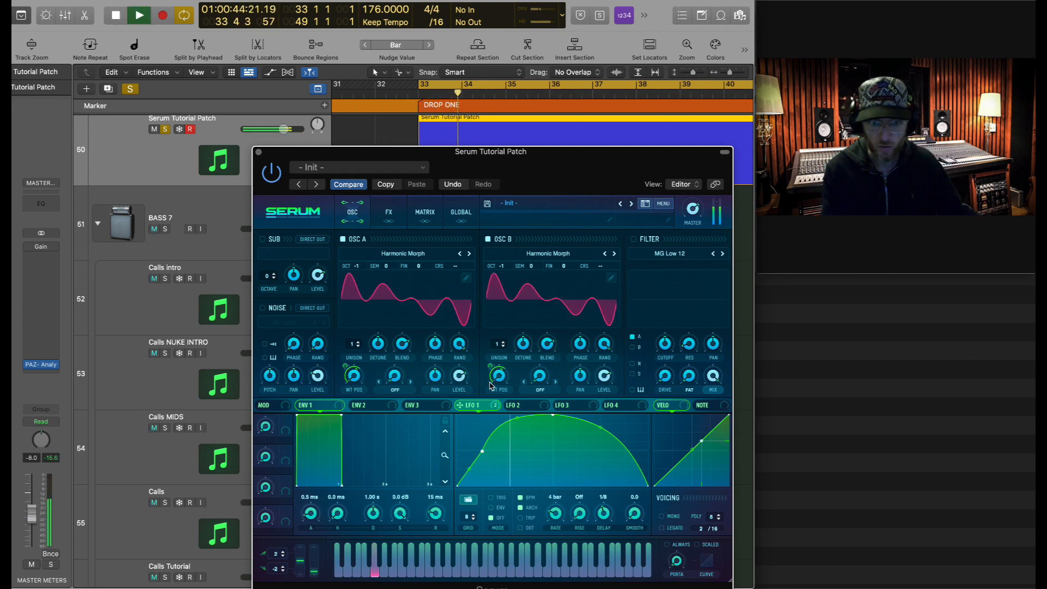
{"action": "key", "text": "space"}
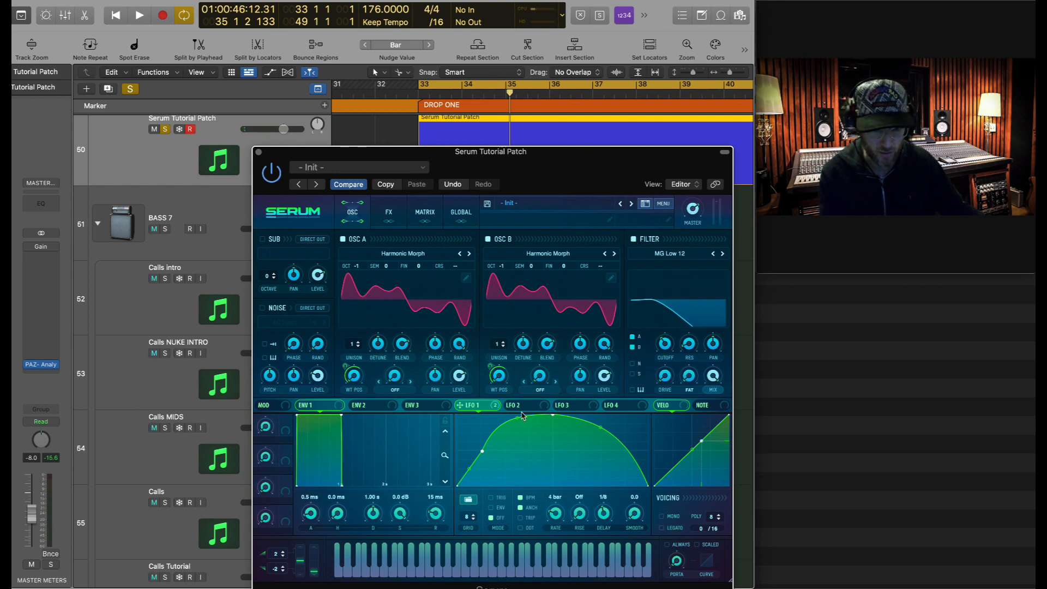
- Route LFO 1 to the filter cutoff, adjust the cutoff, and audition the filter movement
{"action": "left_click_drag", "start_coordinate": [489, 409], "coordinate": [666, 349]}
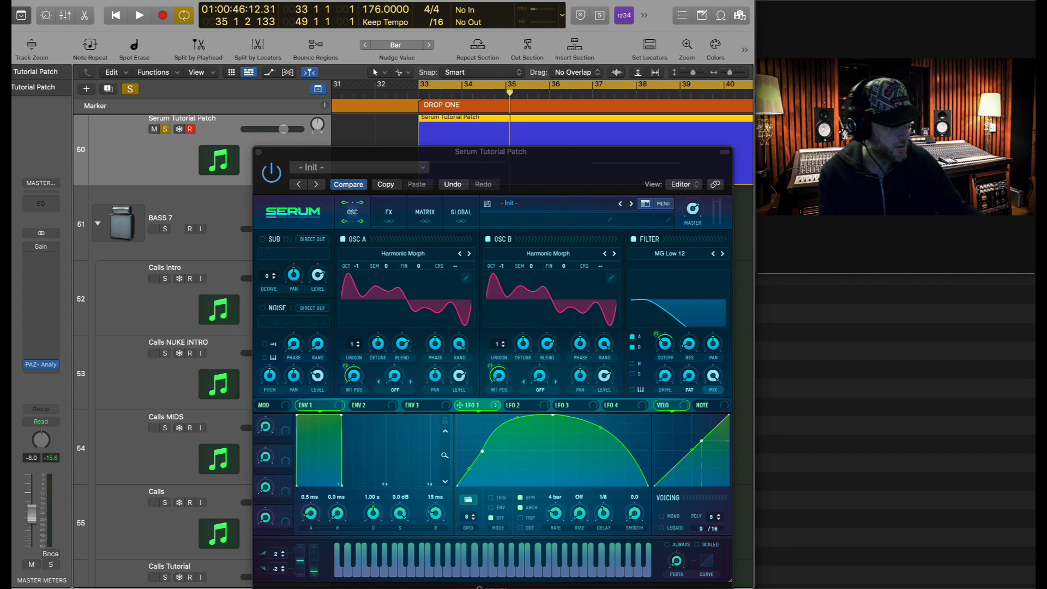
{"action": "left_click", "coordinate": [664, 352]}
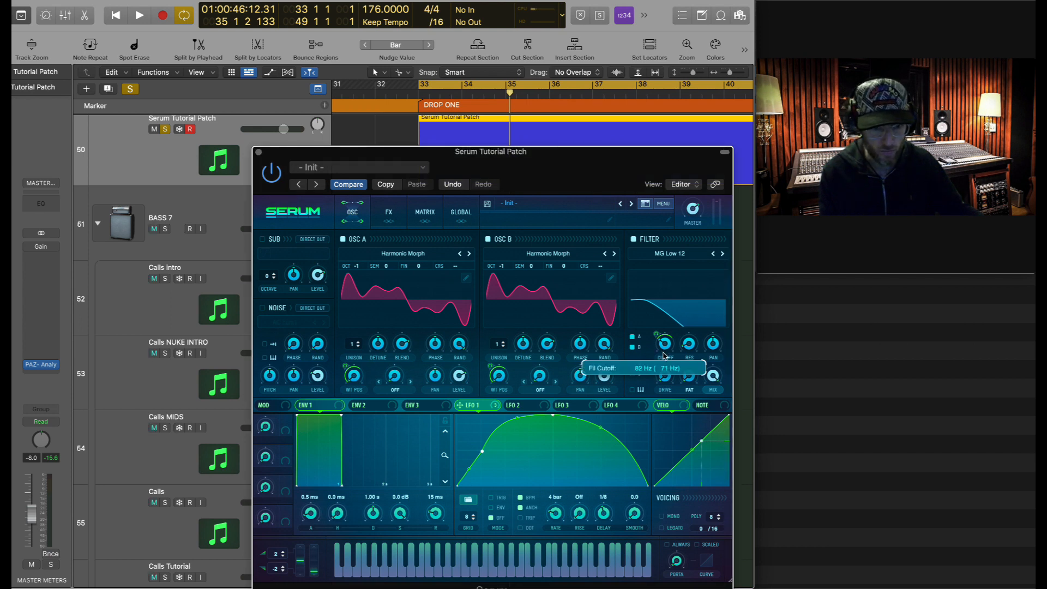
{"action": "mouse_move", "coordinate": [658, 332]}
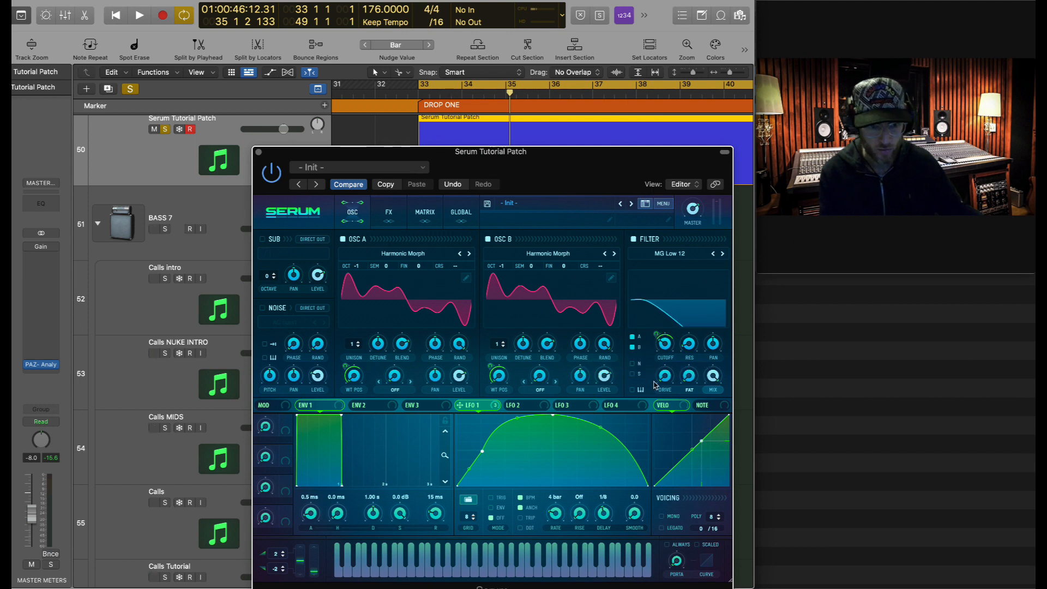
{"action": "key", "text": "space"}
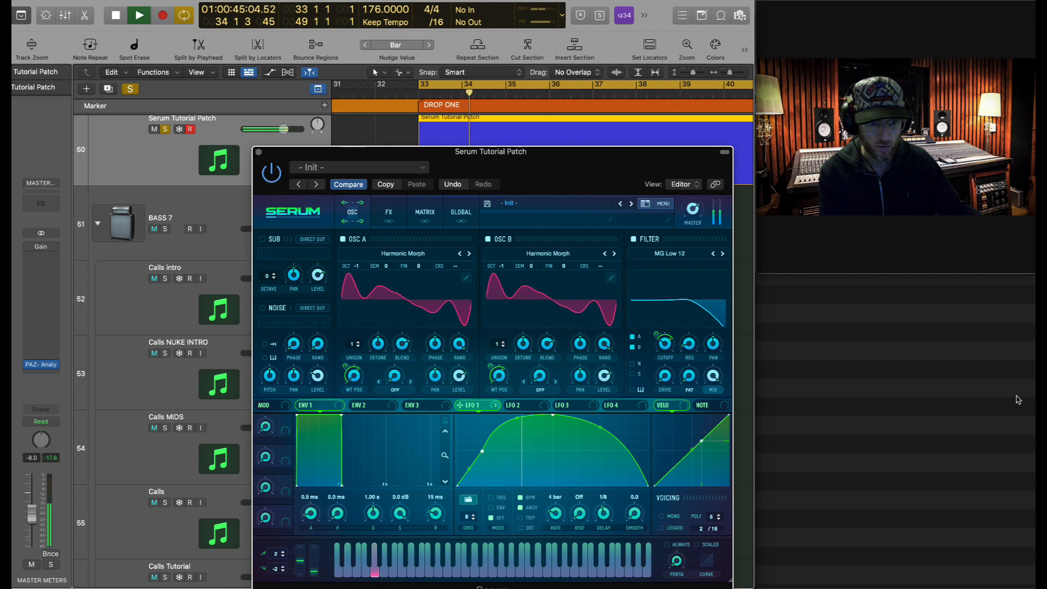
{"action": "key", "text": "space"}
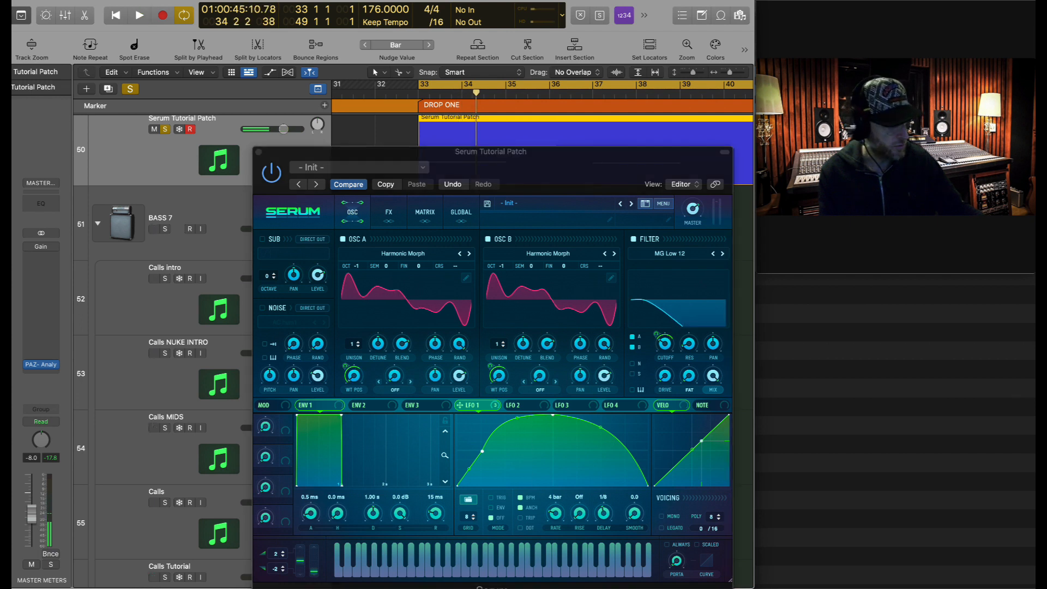
- Raise the filter drive to 14%, modulate it with LFO 1, and audition
{"action": "mouse_move", "coordinate": [666, 376]}
{"action": "left_mouse_down"}
{"action": "mouse_move", "coordinate": [666, 360]}
{"action": "mouse_move", "coordinate": [652, 388]}
{"action": "left_mouse_up"}
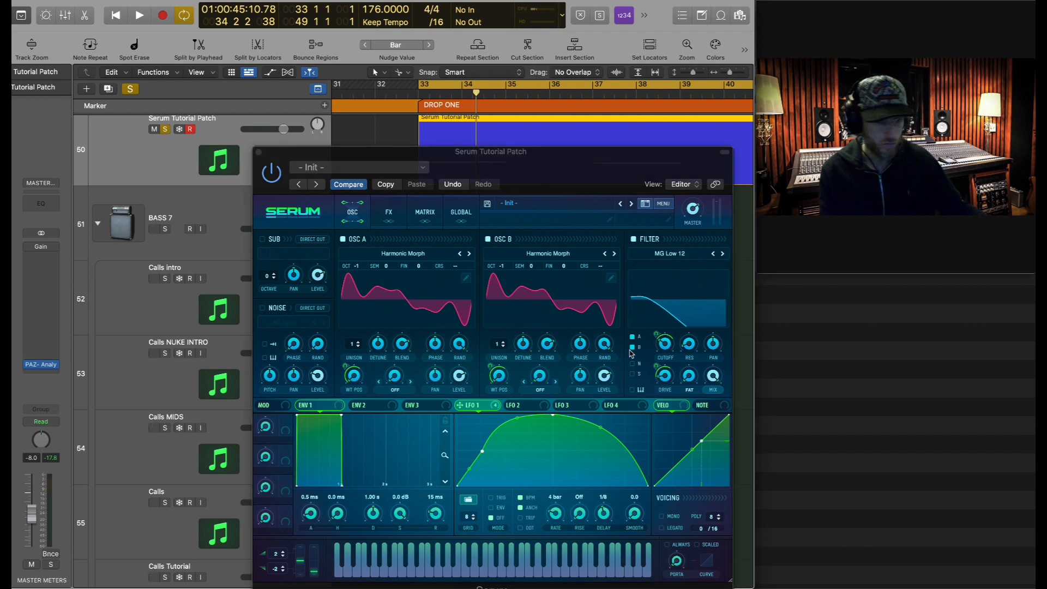
{"action": "left_click_drag", "start_coordinate": [657, 366], "coordinate": [658, 368]}
{"action": "key", "text": "space"}
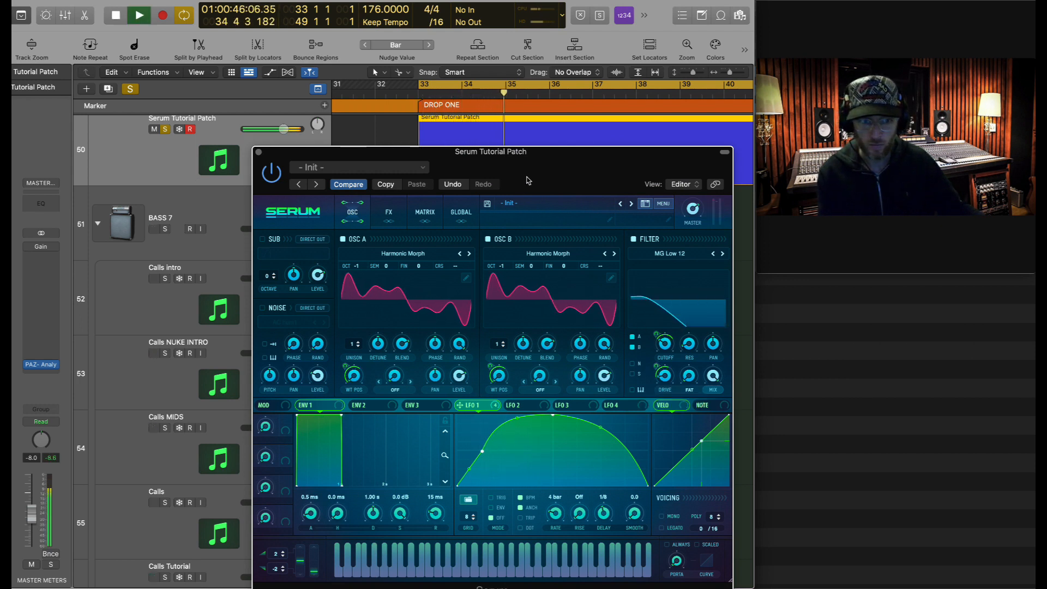
{"action": "key", "text": "space"}
- Enable Serum's SUB at octave -1 with Direct Out, route LFO 1 to SUB level, and audition
{"action": "left_click", "coordinate": [263, 240]}
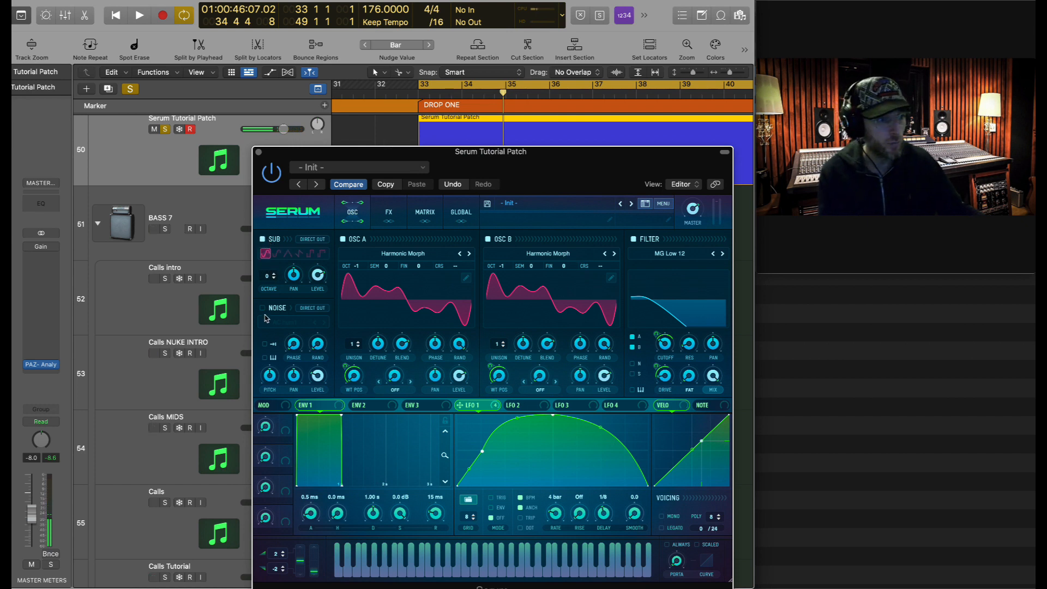
{"action": "left_click", "coordinate": [273, 278]}
{"action": "left_click", "coordinate": [320, 240]}
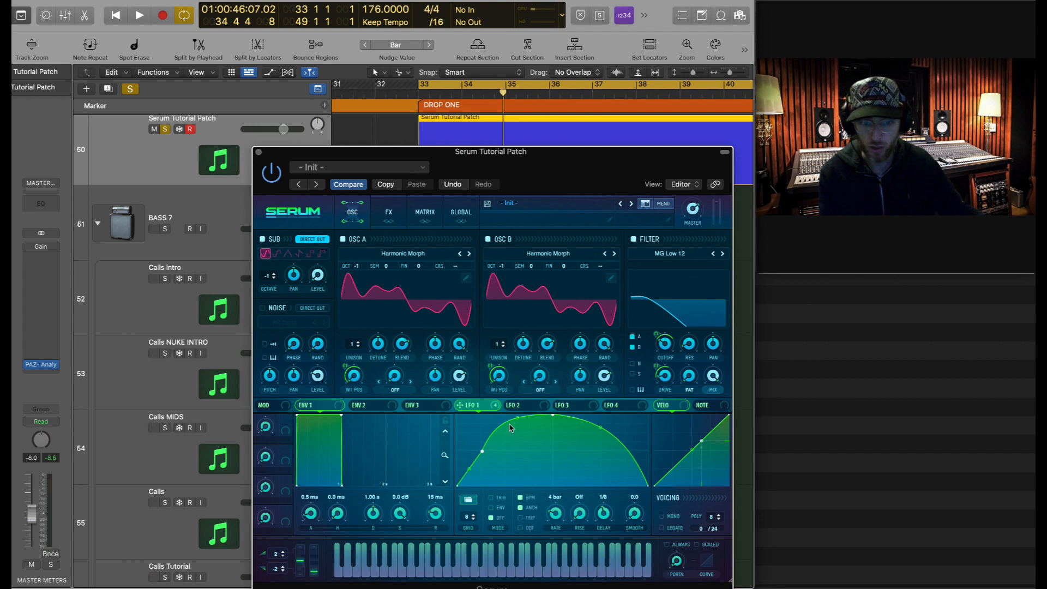
{"action": "left_click_drag", "start_coordinate": [493, 409], "coordinate": [307, 276]}
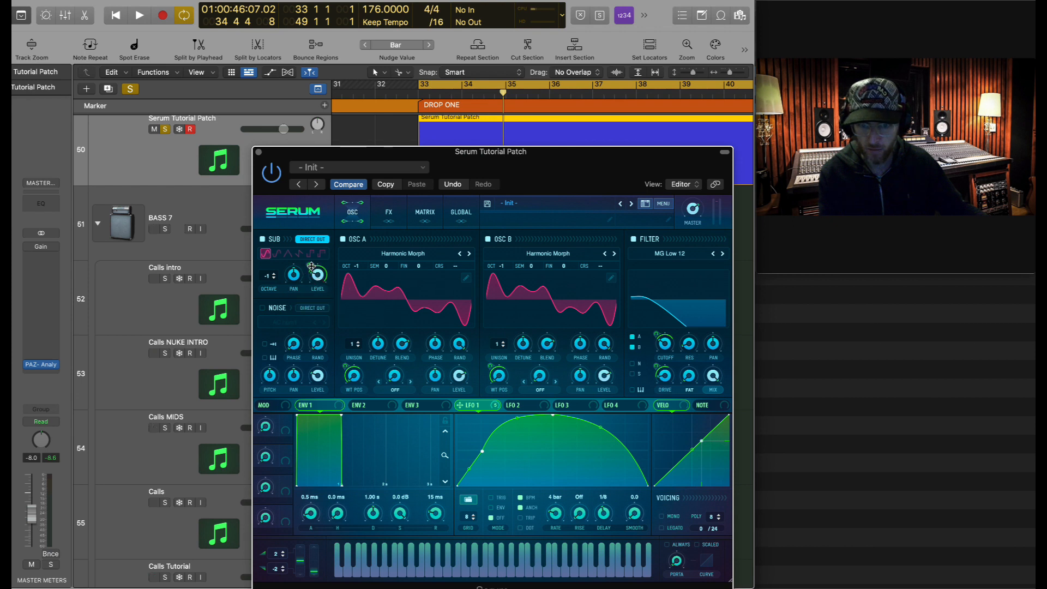
{"action": "key", "text": "space"}
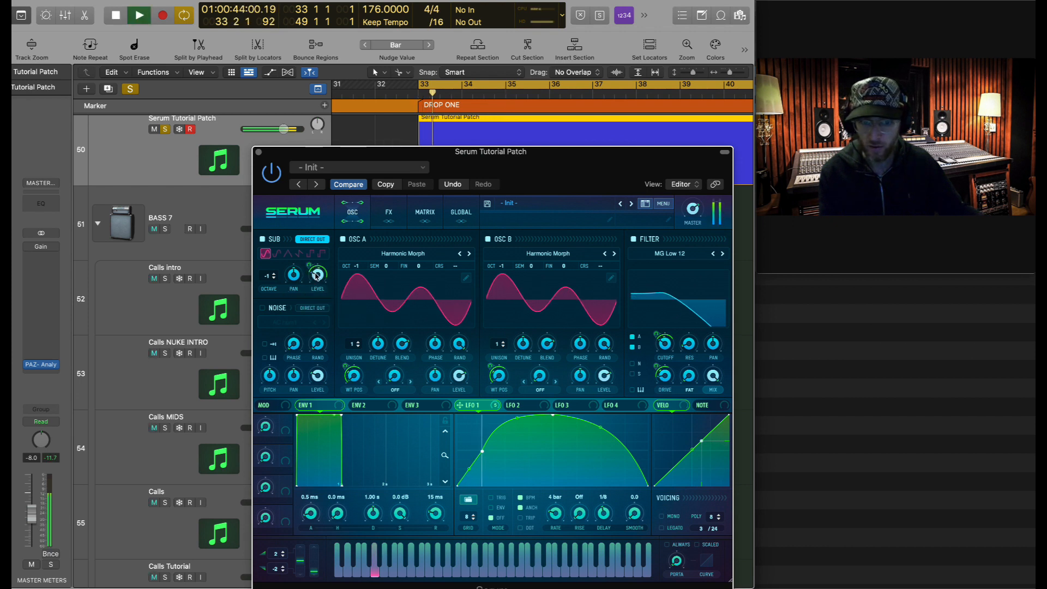
{"action": "key", "text": "space"}
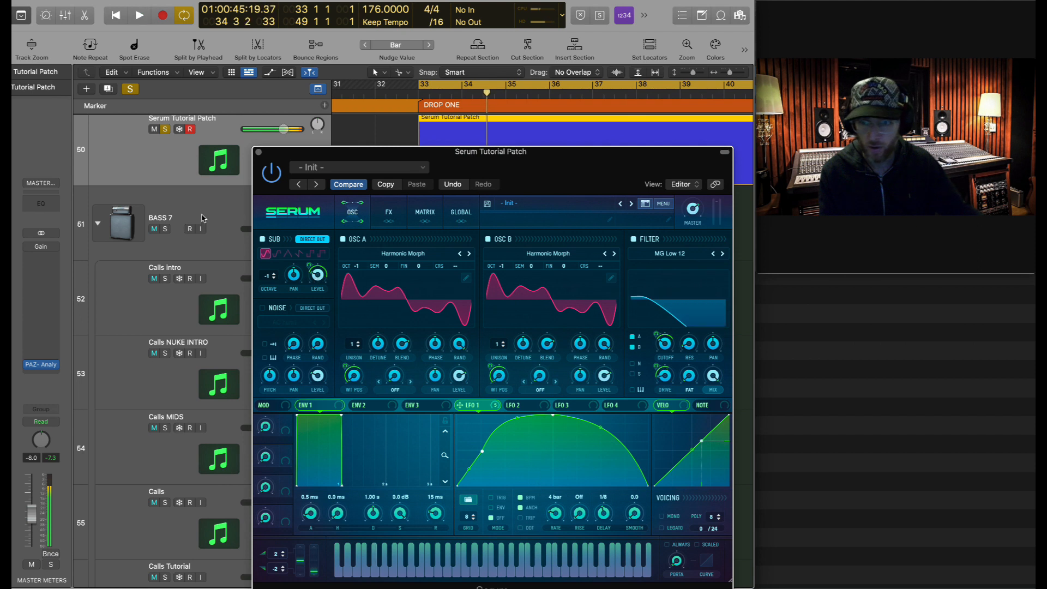
{"action": "left_click", "coordinate": [204, 217]}
- Open the PAZ Analyzer on MASTER METERS, clear it, and watch the spectrum during a short playback
{"action": "left_click", "coordinate": [34, 354]}
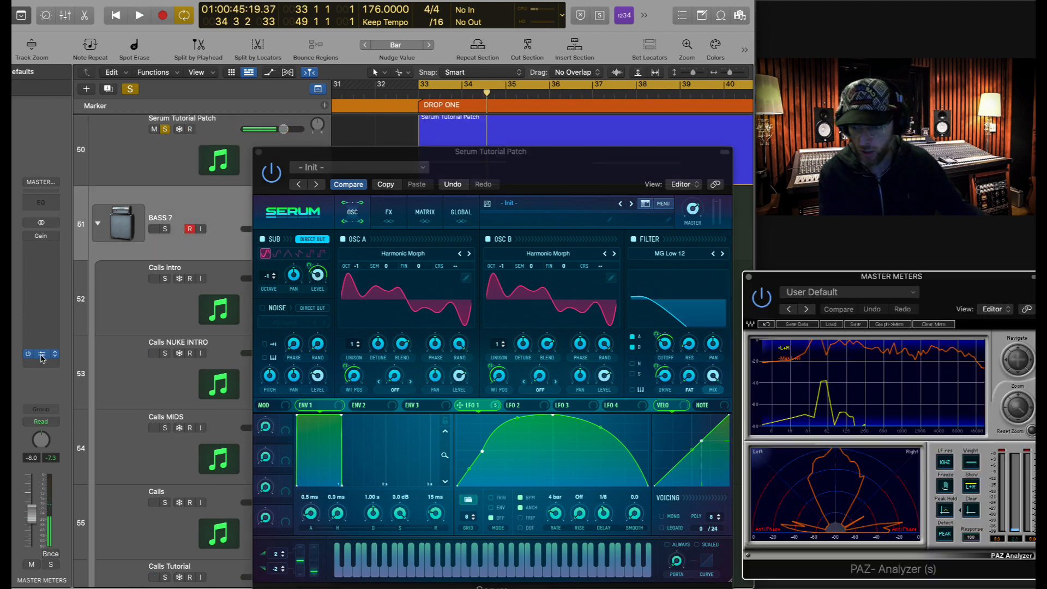
{"action": "left_click_drag", "start_coordinate": [851, 276], "coordinate": [844, 282]}
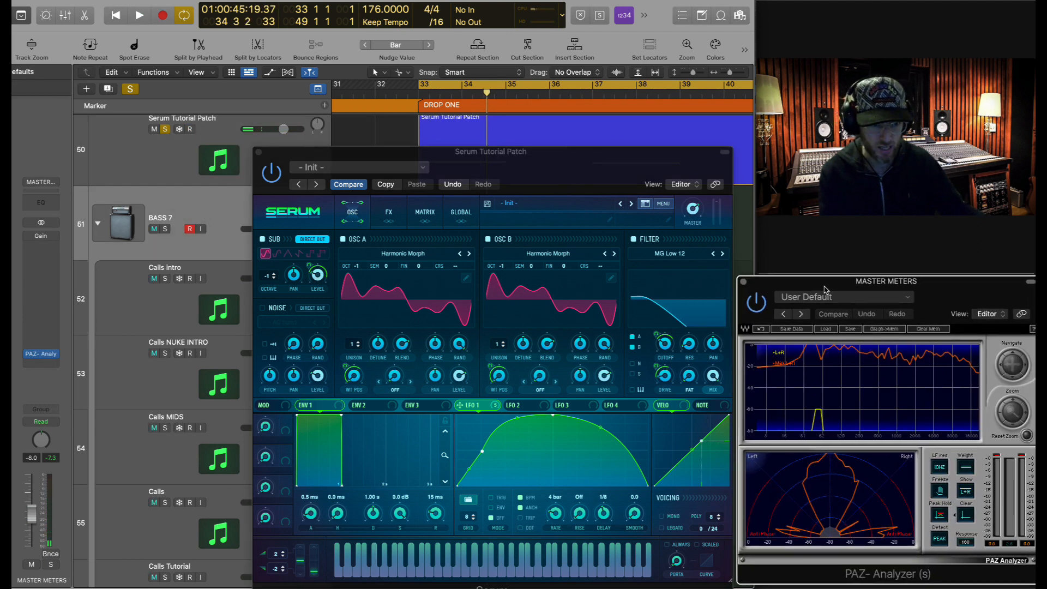
{"action": "left_click", "coordinate": [973, 515]}
{"action": "key", "text": "space"}
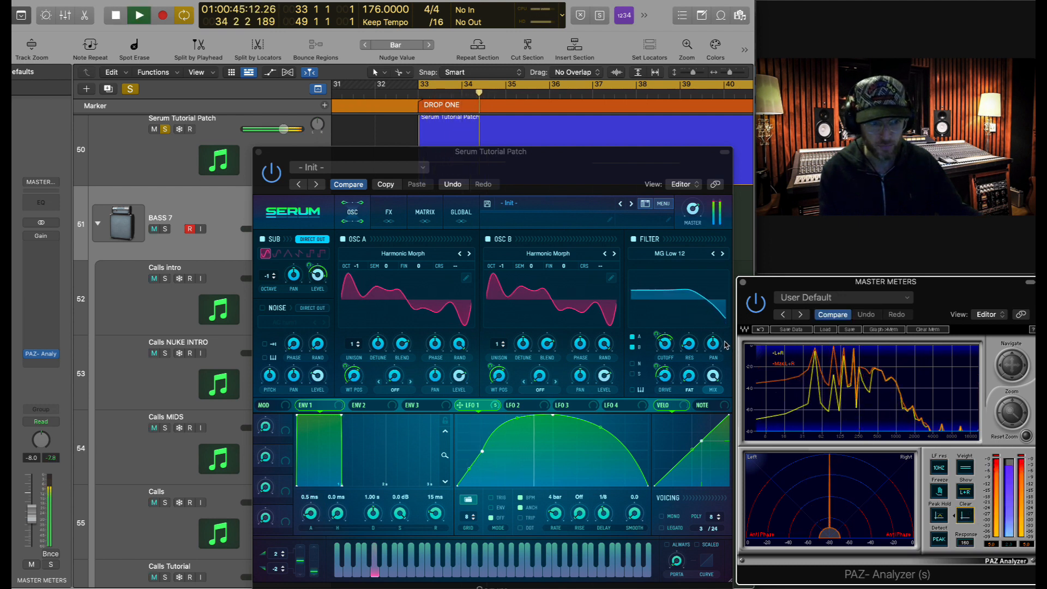
{"action": "key", "text": "space"}
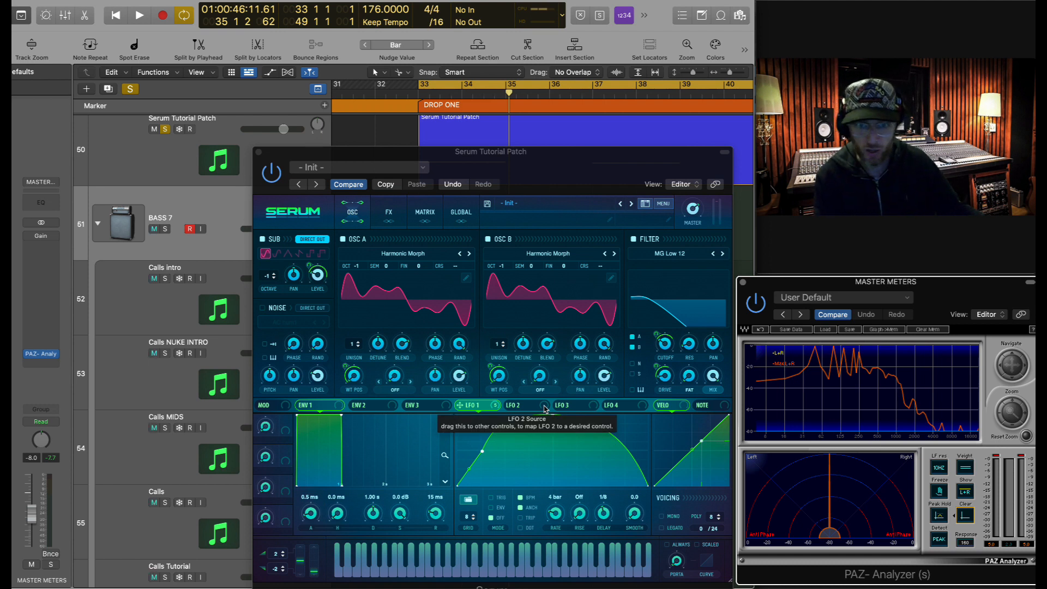
- Reshape LFO 2 with a lower, bowed peak and a dotted 1/8 rate
{"action": "left_click", "coordinate": [544, 408]}
{"action": "left_click_drag", "start_coordinate": [552, 416], "coordinate": [507, 491]}
{"action": "left_click_drag", "start_coordinate": [602, 481], "coordinate": [601, 493]}
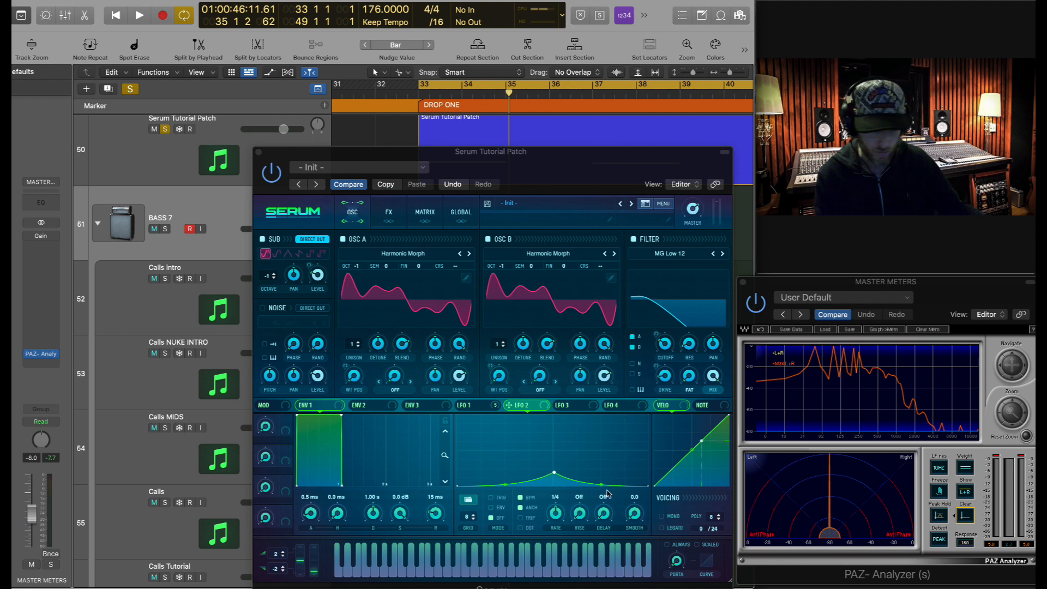
{"action": "left_click_drag", "start_coordinate": [555, 513], "coordinate": [555, 507]}
{"action": "left_click", "coordinate": [530, 527]}
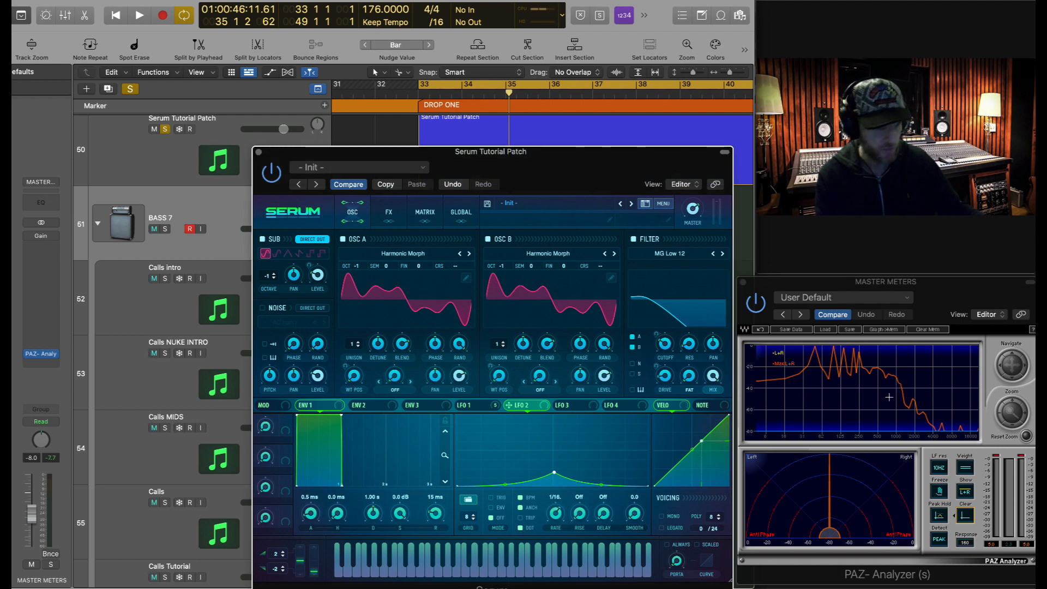
- Set both oscillators' warp to Bend − (-12% and -11%) and modulate each warp with LFO 2
{"action": "left_click", "coordinate": [404, 391]}
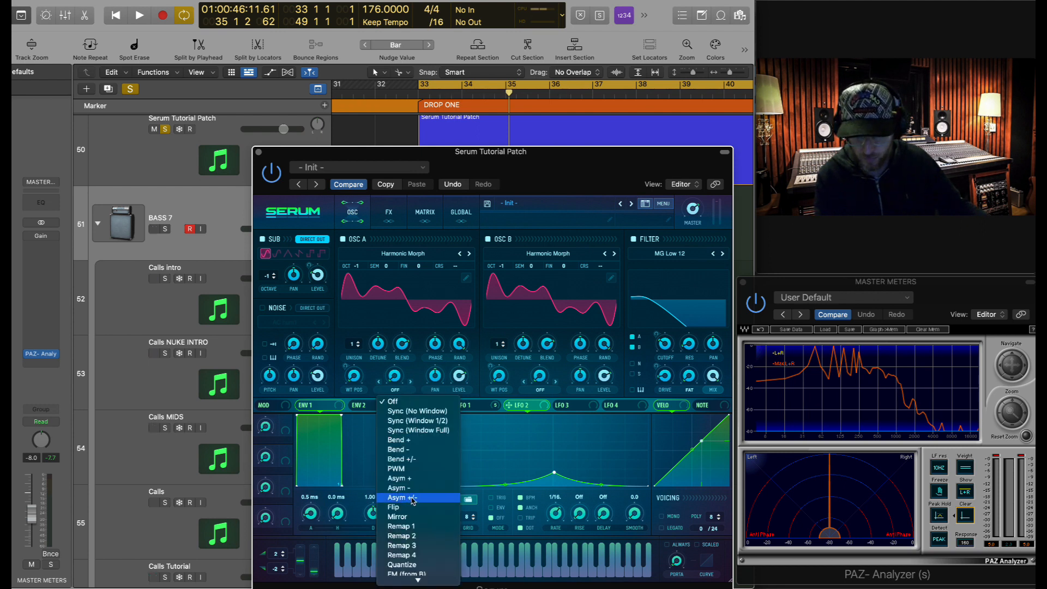
{"action": "left_click", "coordinate": [410, 450]}
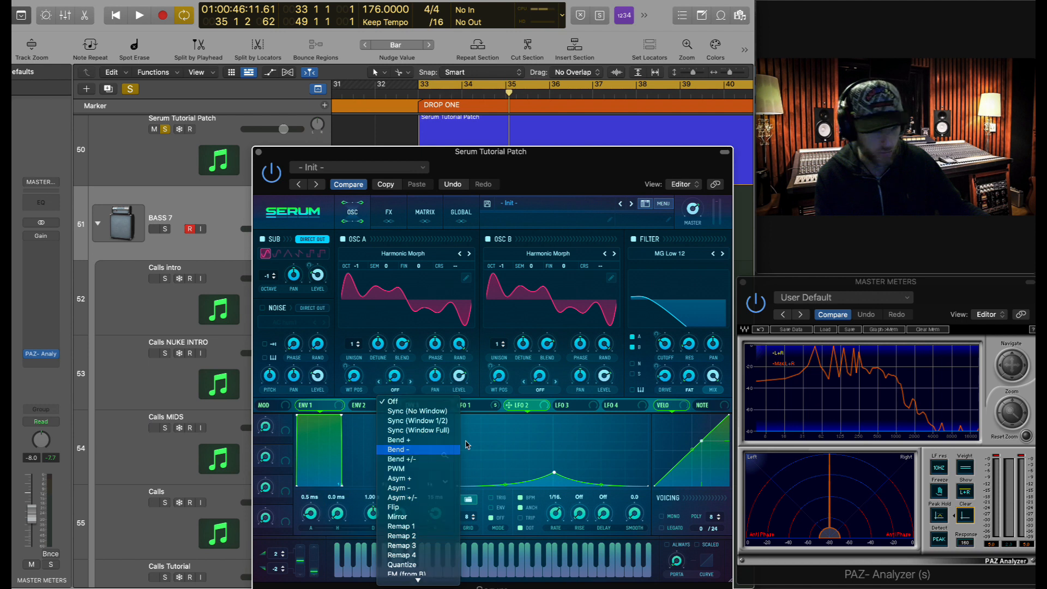
{"action": "left_click", "coordinate": [540, 389]}
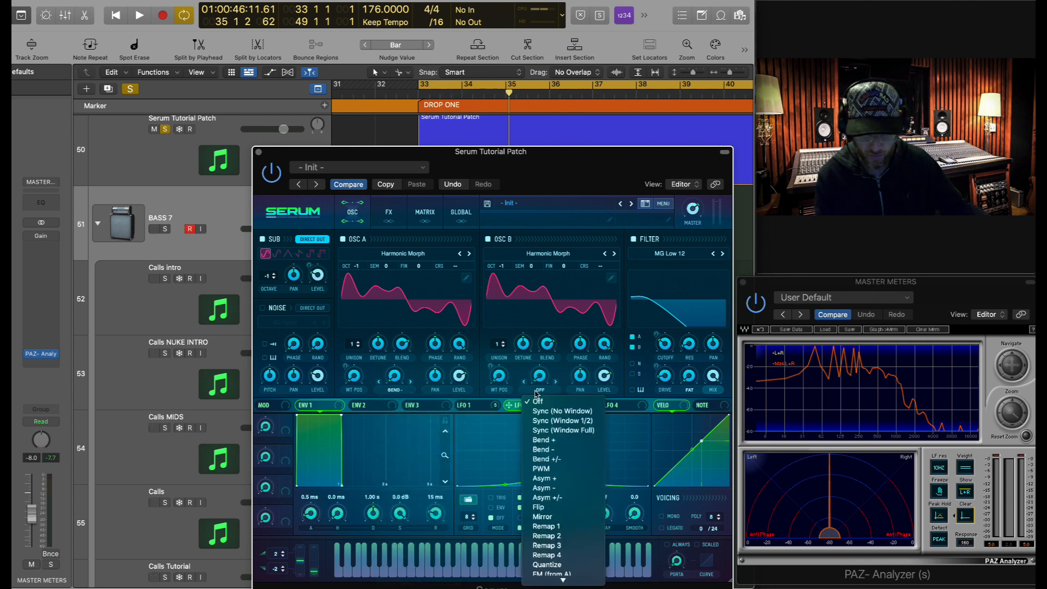
{"action": "left_click", "coordinate": [562, 449]}
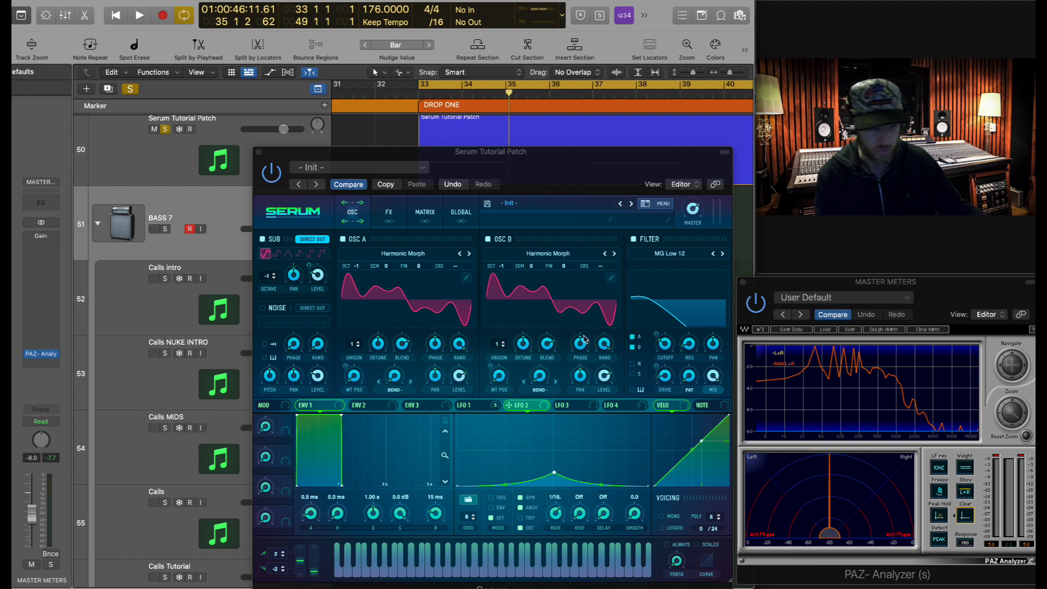
{"action": "left_click_drag", "start_coordinate": [398, 380], "coordinate": [401, 365]}
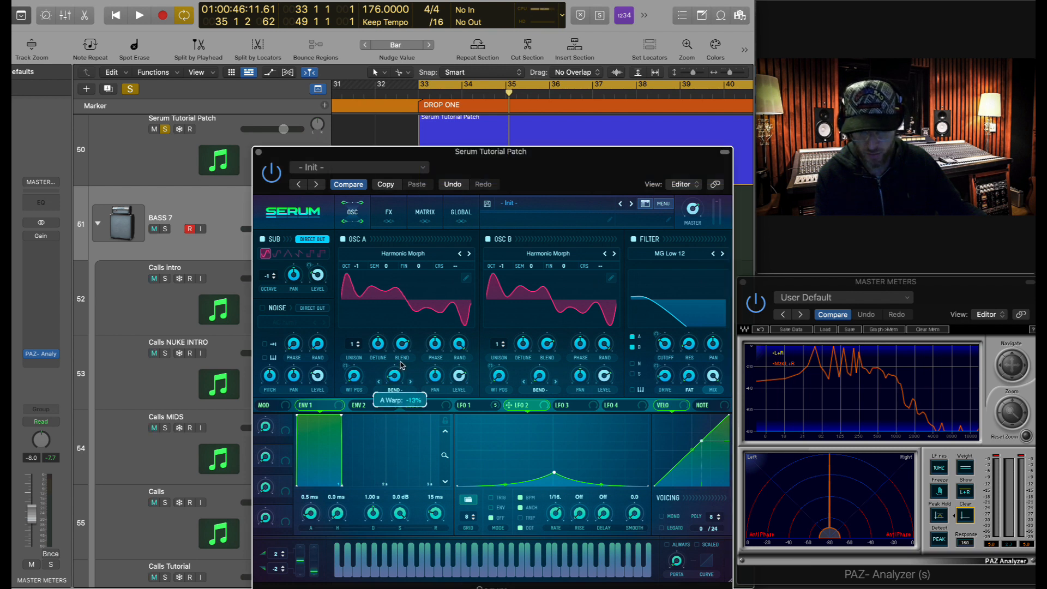
{"action": "left_click_drag", "start_coordinate": [536, 375], "coordinate": [551, 364]}
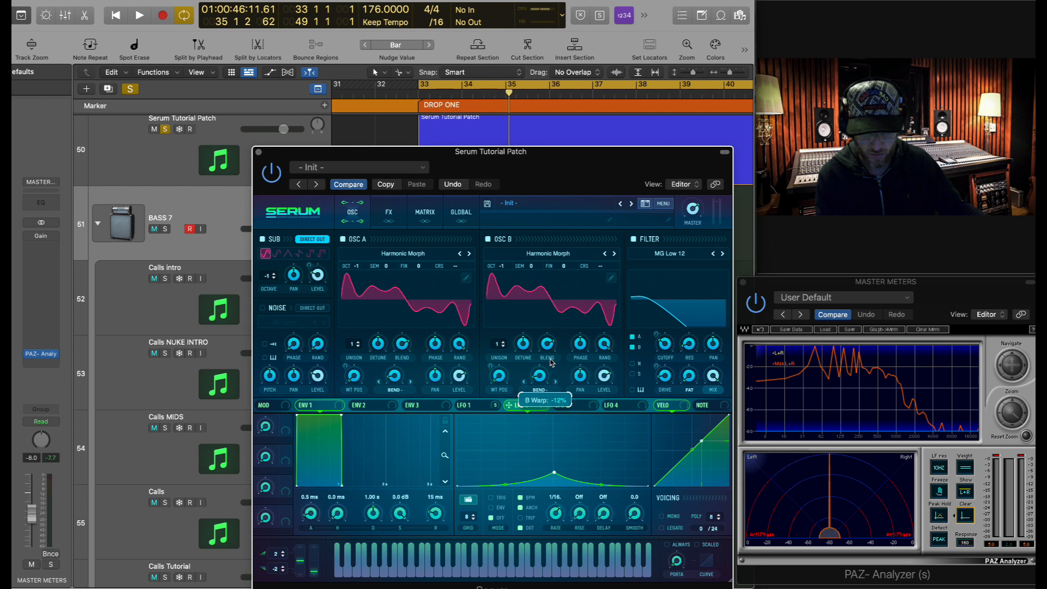
{"action": "left_click_drag", "start_coordinate": [510, 404], "coordinate": [376, 399]}
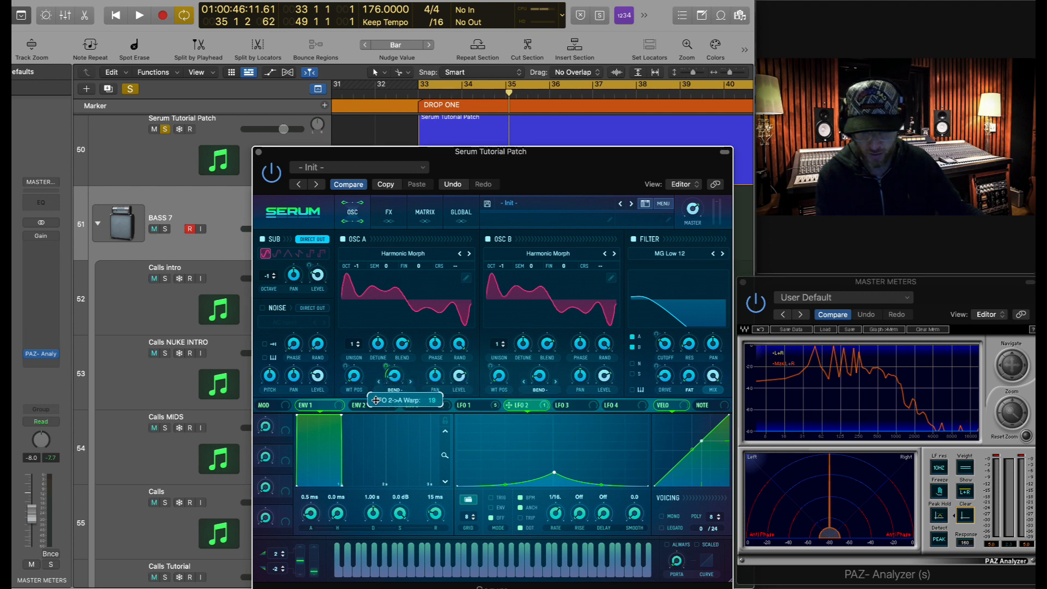
{"action": "mouse_move", "coordinate": [510, 405]}
{"action": "left_mouse_down"}
{"action": "mouse_move", "coordinate": [532, 367]}
{"action": "mouse_move", "coordinate": [524, 397]}
{"action": "left_mouse_up"}
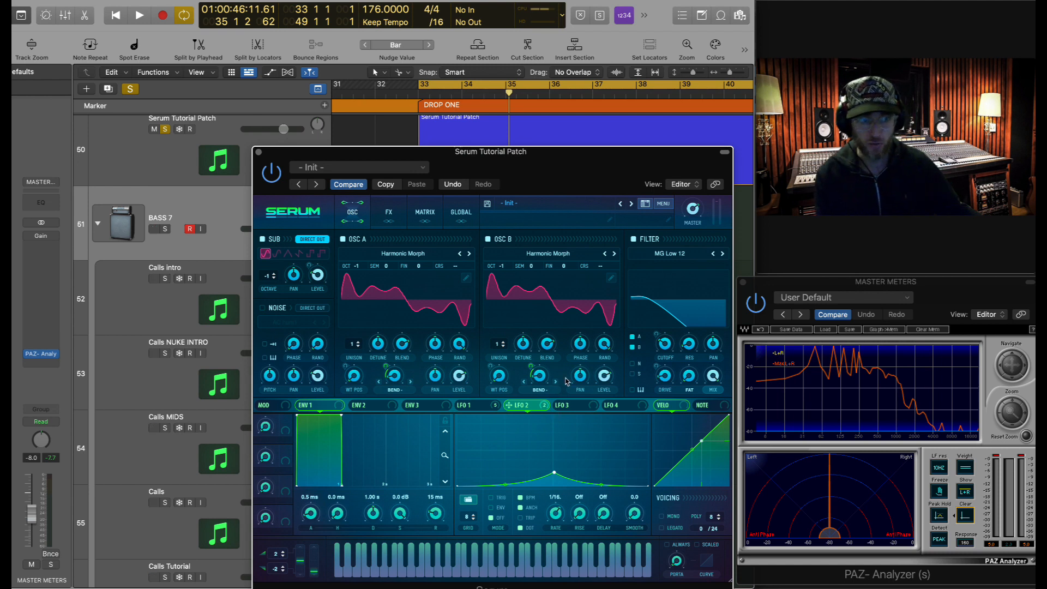
- Audition the bass, then route LFO 2 to the FIN knobs of OSC A and OSC B
{"action": "key", "text": "space"}
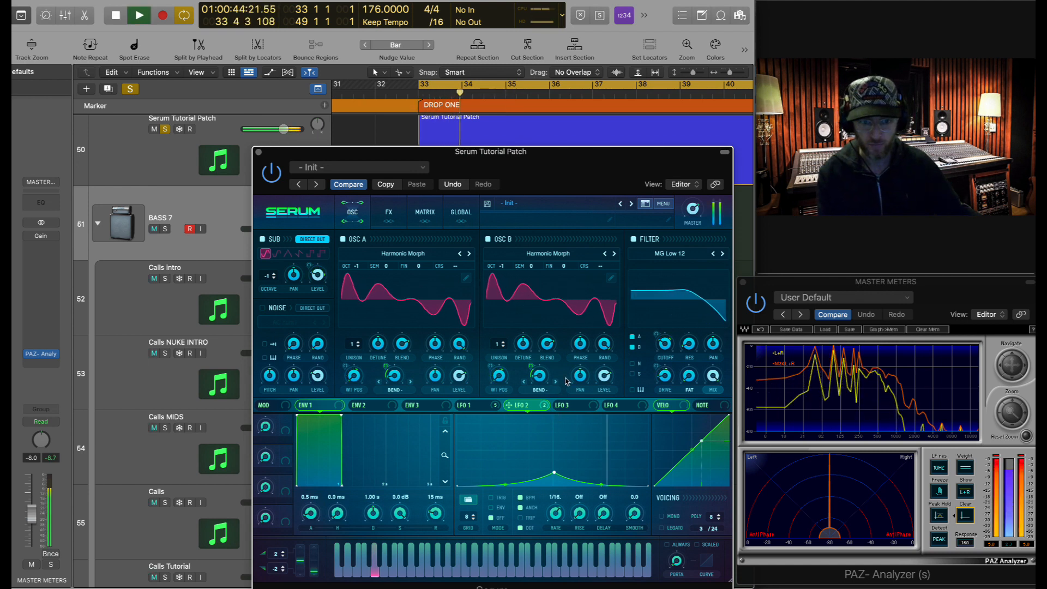
{"action": "key", "text": "space"}
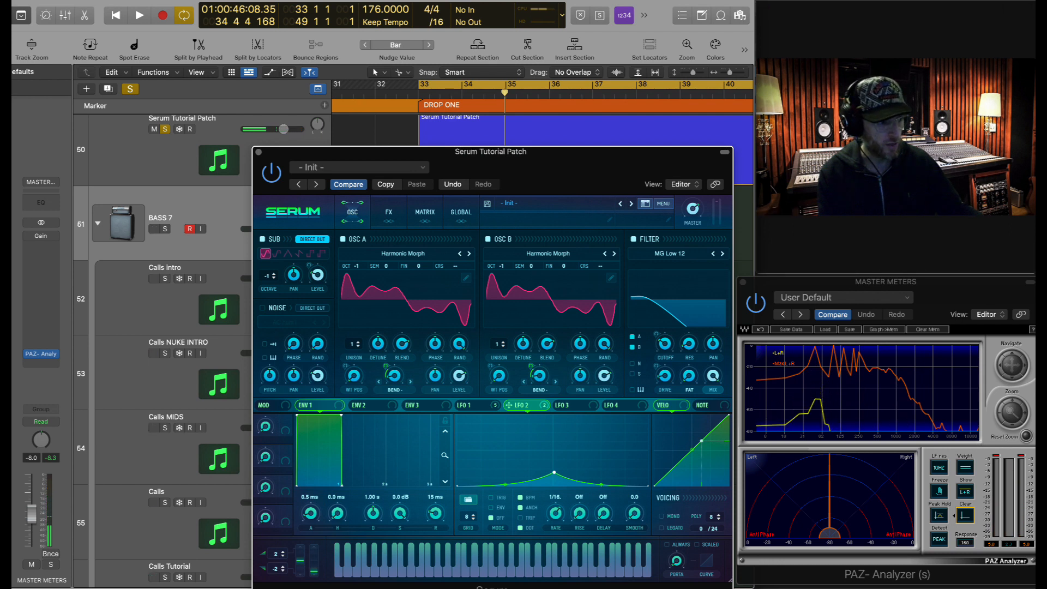
{"action": "key", "text": "super+Tab"}
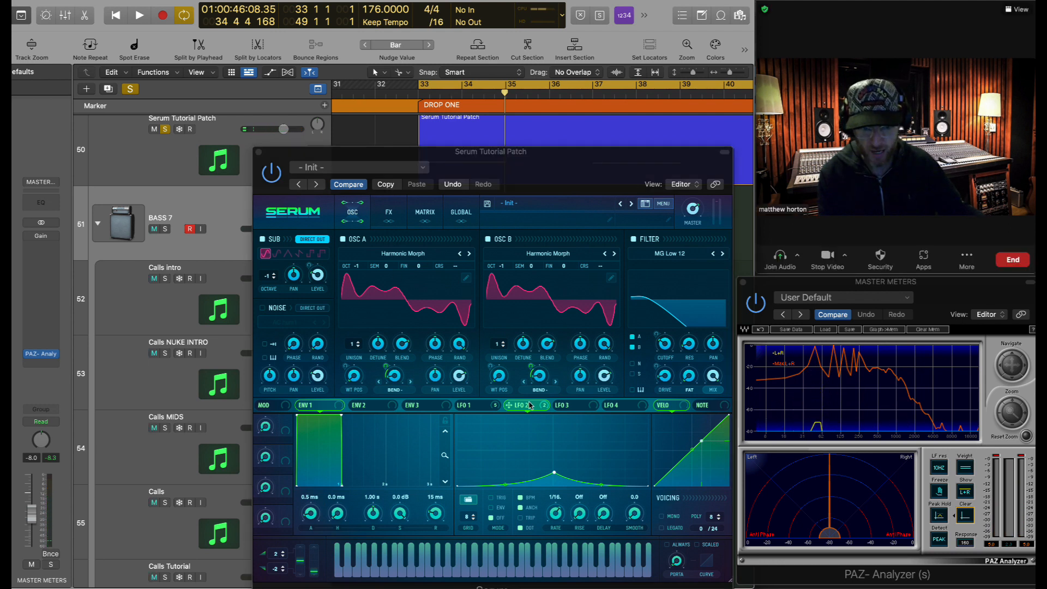
{"action": "left_click_drag", "start_coordinate": [508, 405], "coordinate": [426, 267]}
{"action": "left_click_drag", "start_coordinate": [509, 406], "coordinate": [567, 268]}
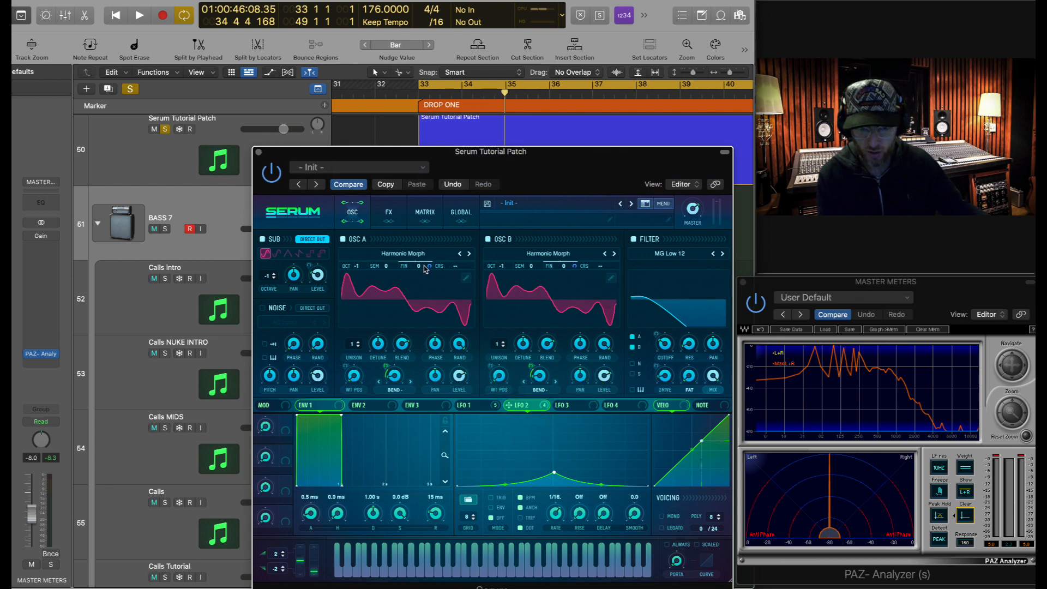
{"action": "mouse_move", "coordinate": [1009, 220]}
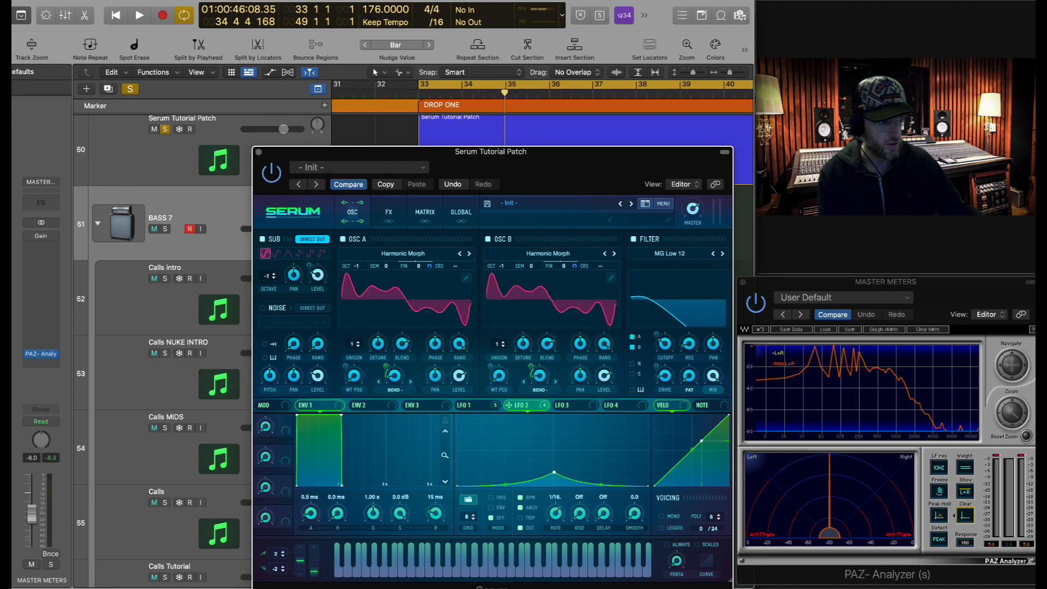
- In Serum's Matrix, set LFO 2's A Fine depth to 55 and bend its curve
{"action": "left_click", "coordinate": [425, 217]}
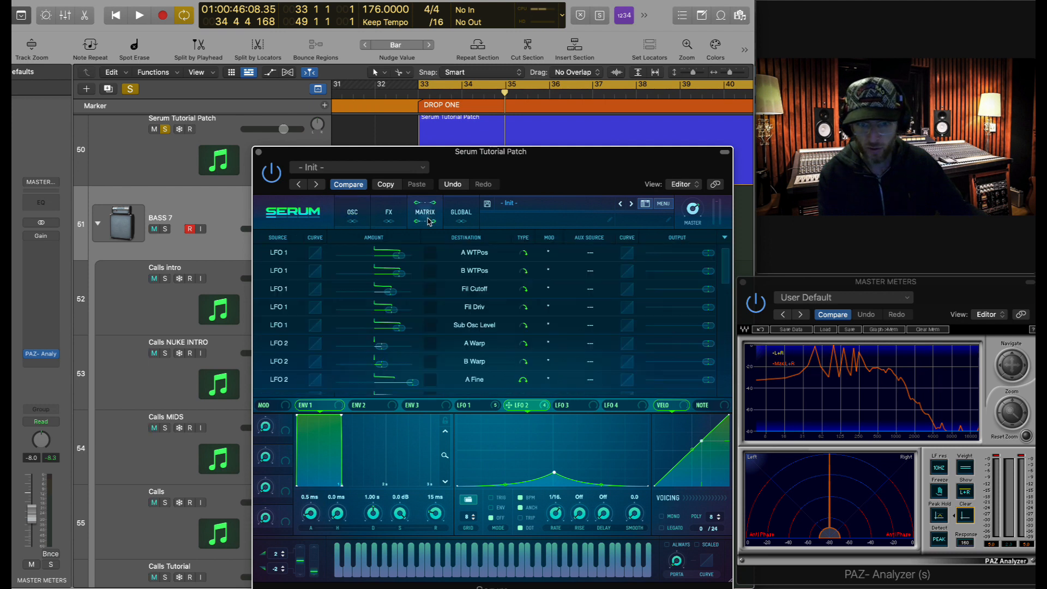
{"action": "scroll", "coordinate": [300, 333], "scroll_direction": "down", "scroll_amount": 2}
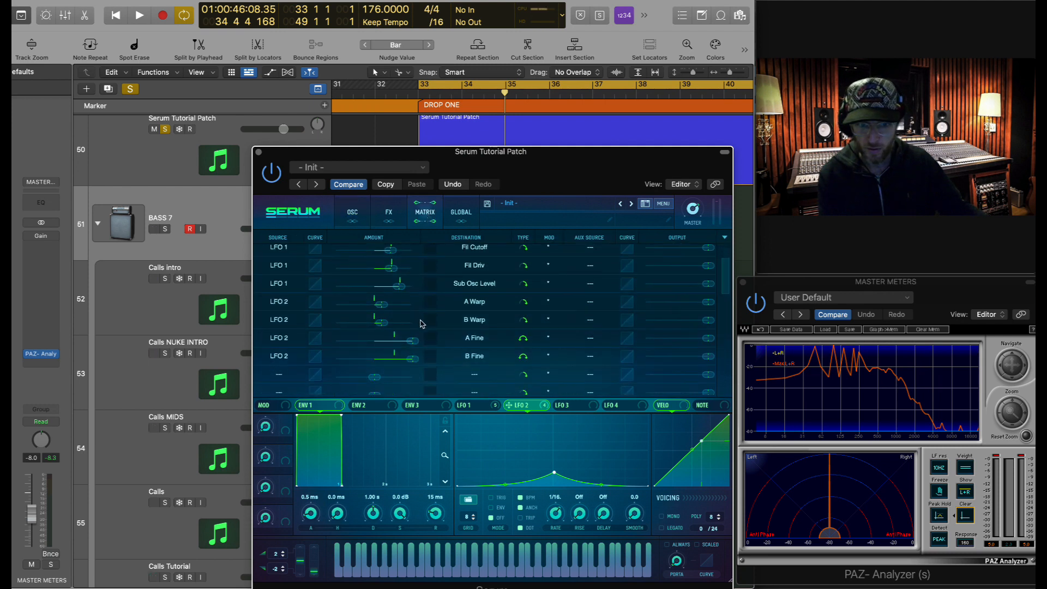
{"action": "scroll", "coordinate": [422, 322], "scroll_direction": "down", "scroll_amount": 2}
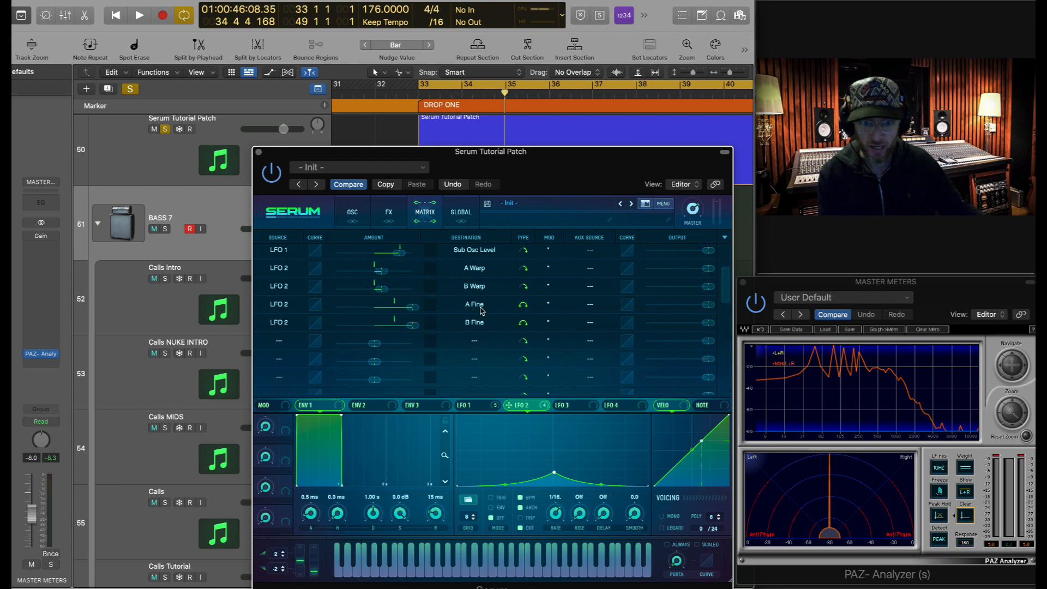
{"action": "mouse_move", "coordinate": [418, 312]}
{"action": "left_click_drag", "start_coordinate": [418, 312], "coordinate": [393, 315]}
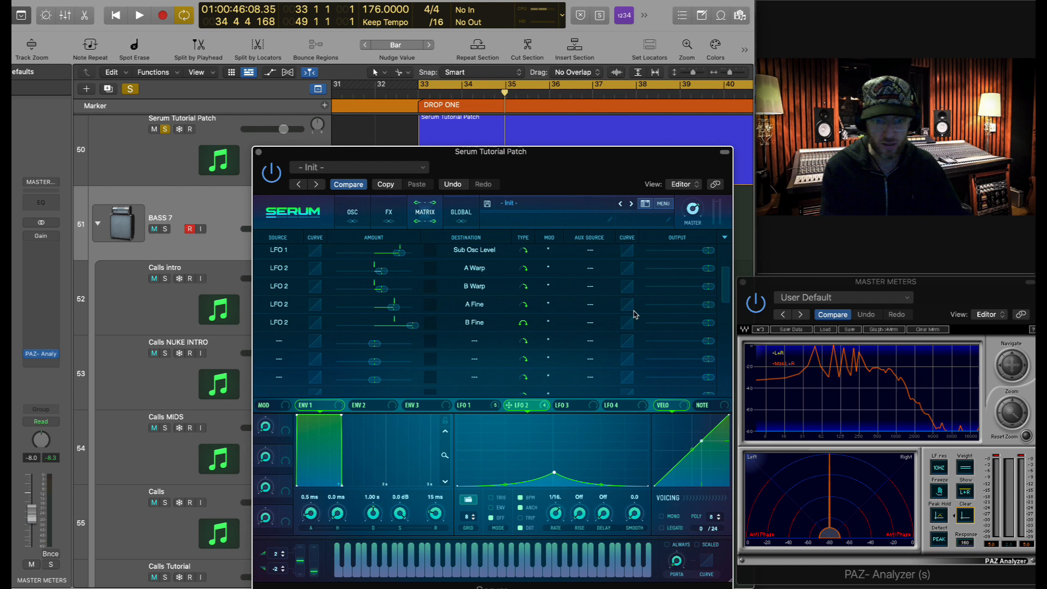
{"action": "left_click_drag", "start_coordinate": [628, 306], "coordinate": [632, 327]}
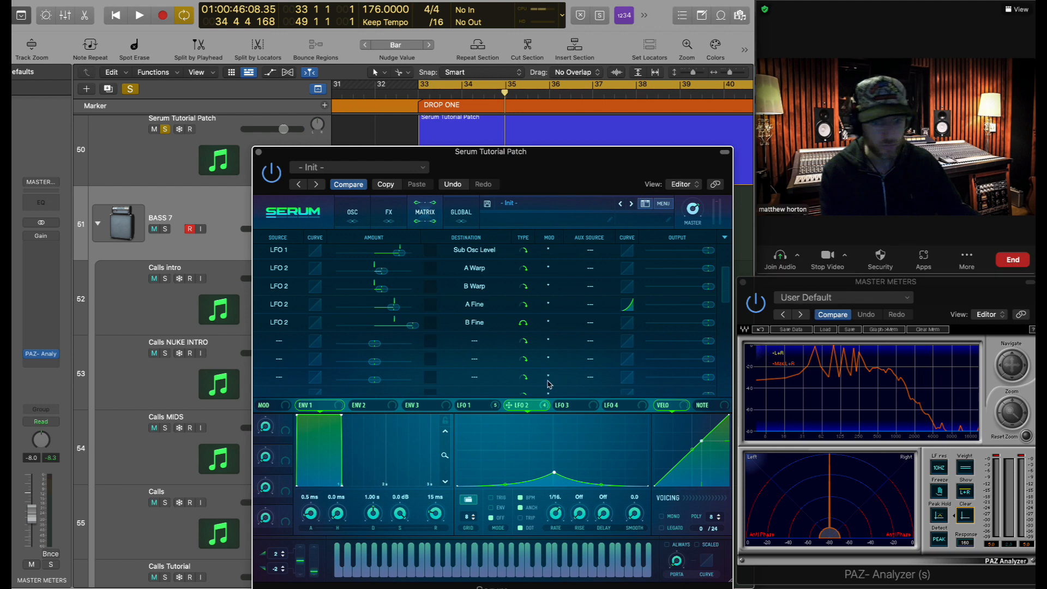
- Set LFO 2's B Fine depth to -12 with a bent curve, then audition the loop
{"action": "left_click_drag", "start_coordinate": [413, 325], "coordinate": [340, 332]}
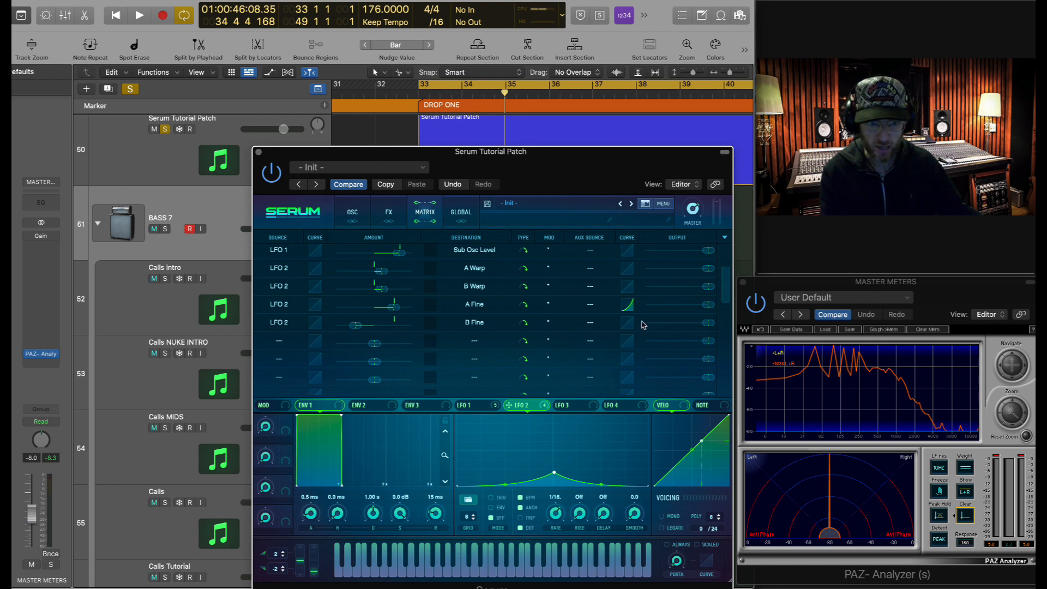
{"action": "left_click_drag", "start_coordinate": [630, 322], "coordinate": [633, 341]}
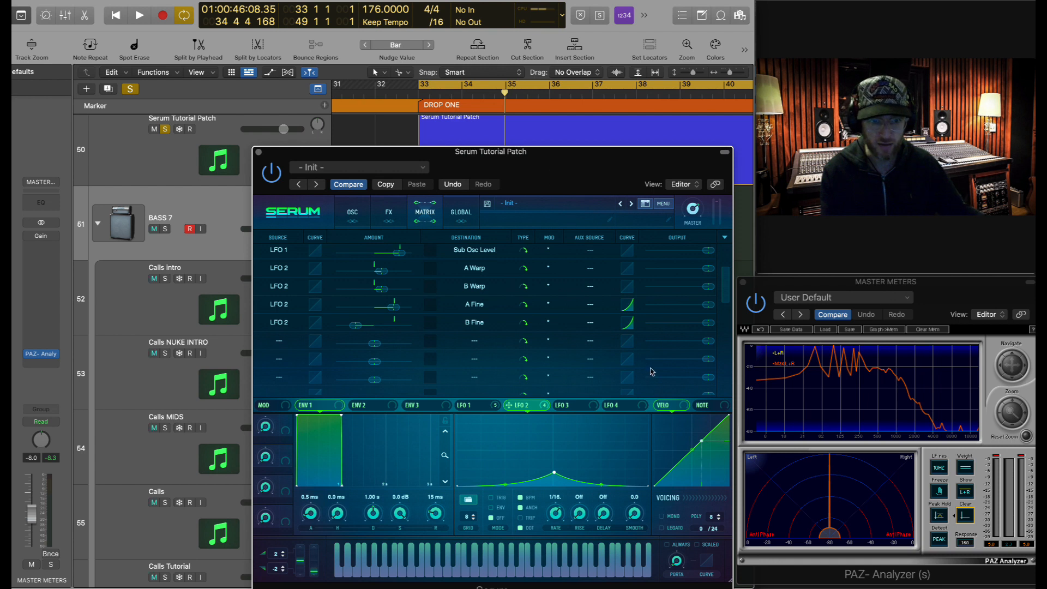
{"action": "key", "text": "space"}
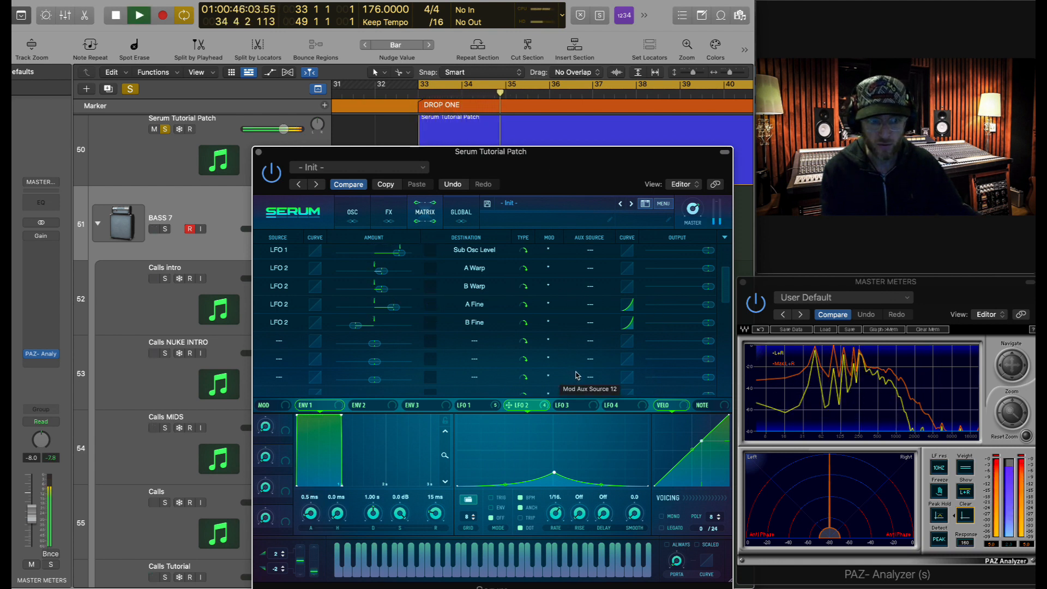
{"action": "key", "text": "space"}
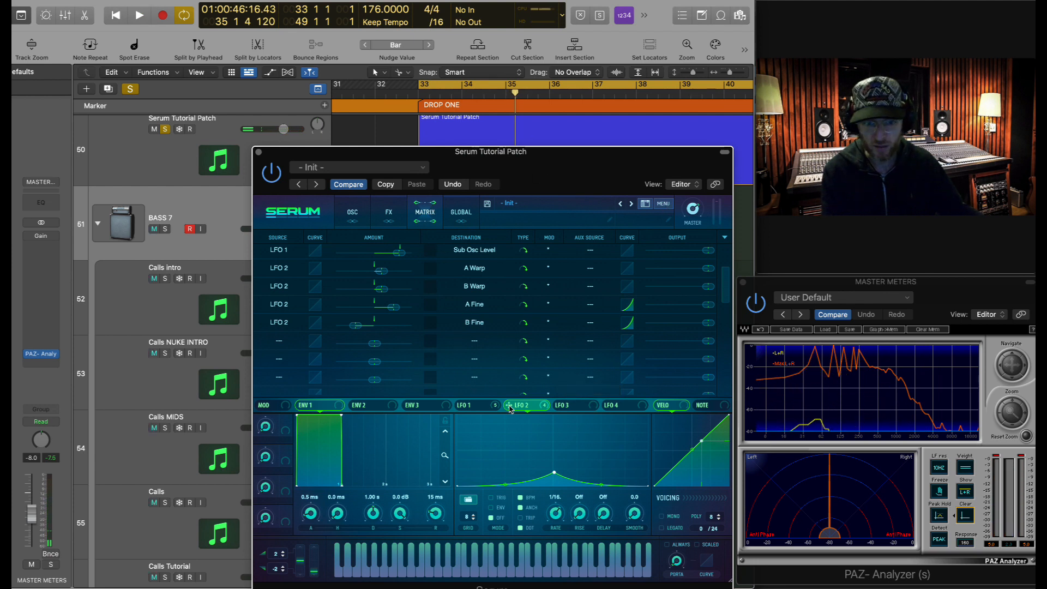
- Add a new Matrix routing from LFO 1 to Mast.Tun
{"action": "left_click", "coordinate": [484, 407]}
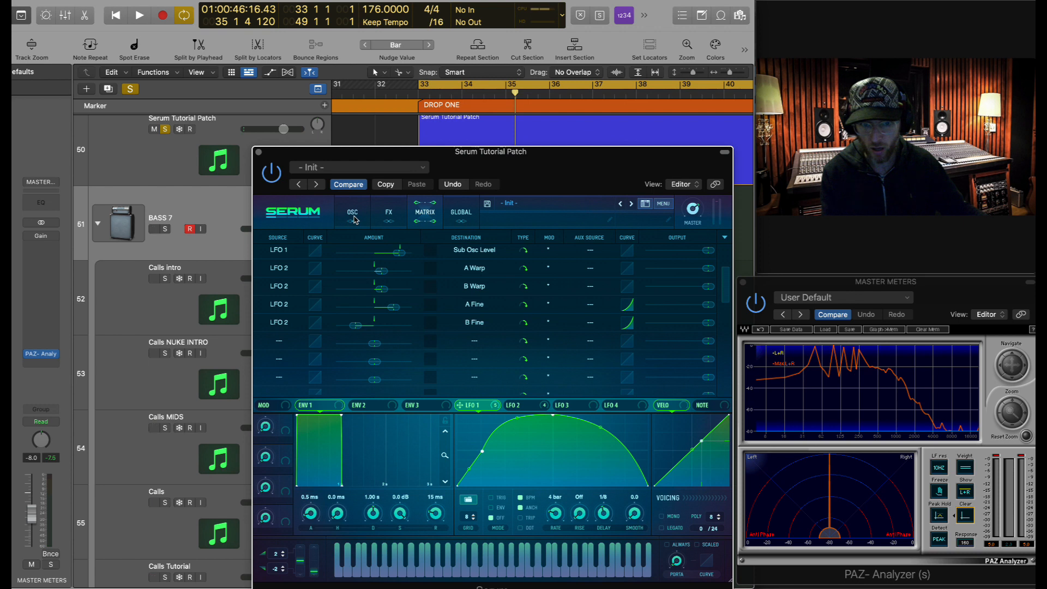
{"action": "left_click", "coordinate": [354, 214]}
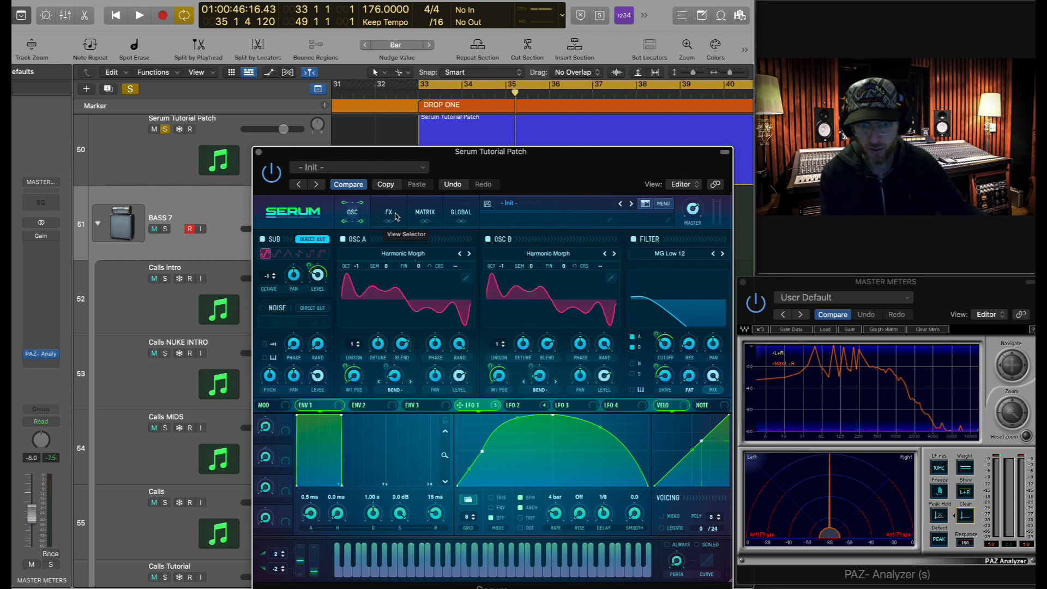
{"action": "left_click", "coordinate": [425, 212]}
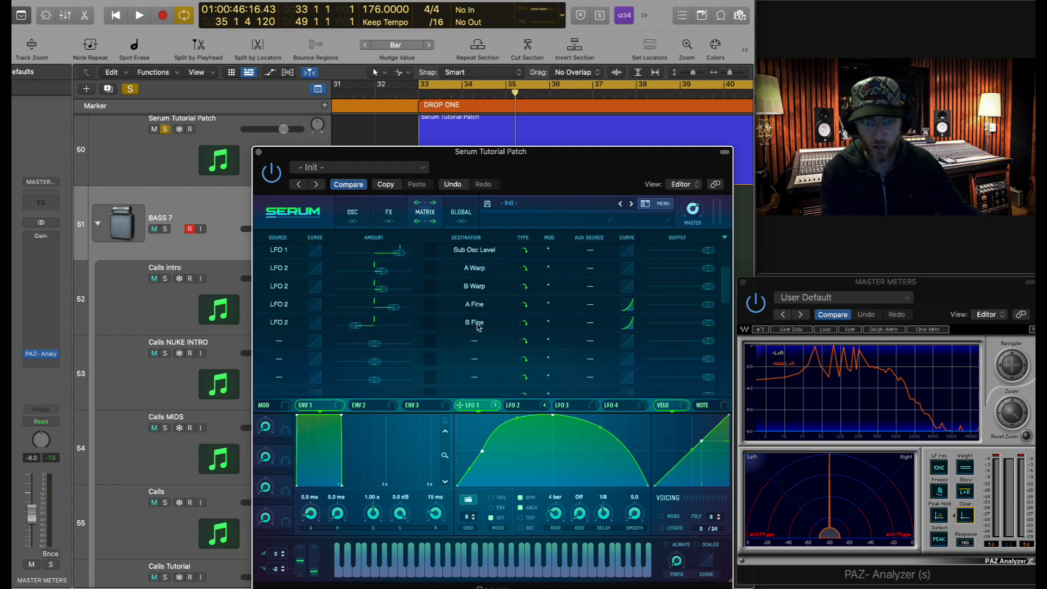
{"action": "scroll", "coordinate": [395, 293], "scroll_direction": "up", "scroll_amount": 3}
{"action": "scroll", "coordinate": [393, 306], "scroll_direction": "down", "scroll_amount": 5}
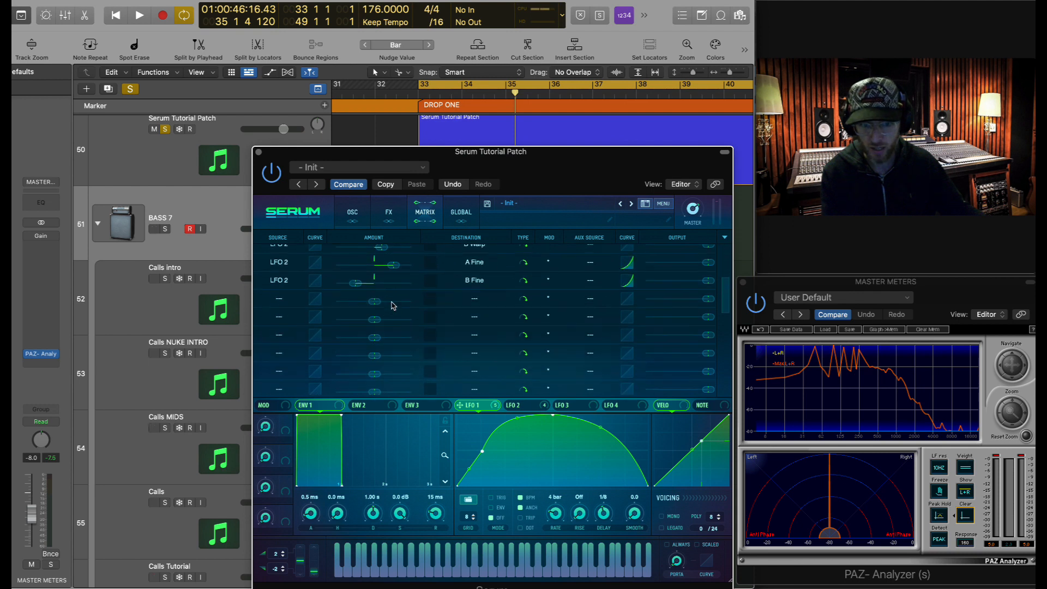
{"action": "left_click", "coordinate": [286, 299]}
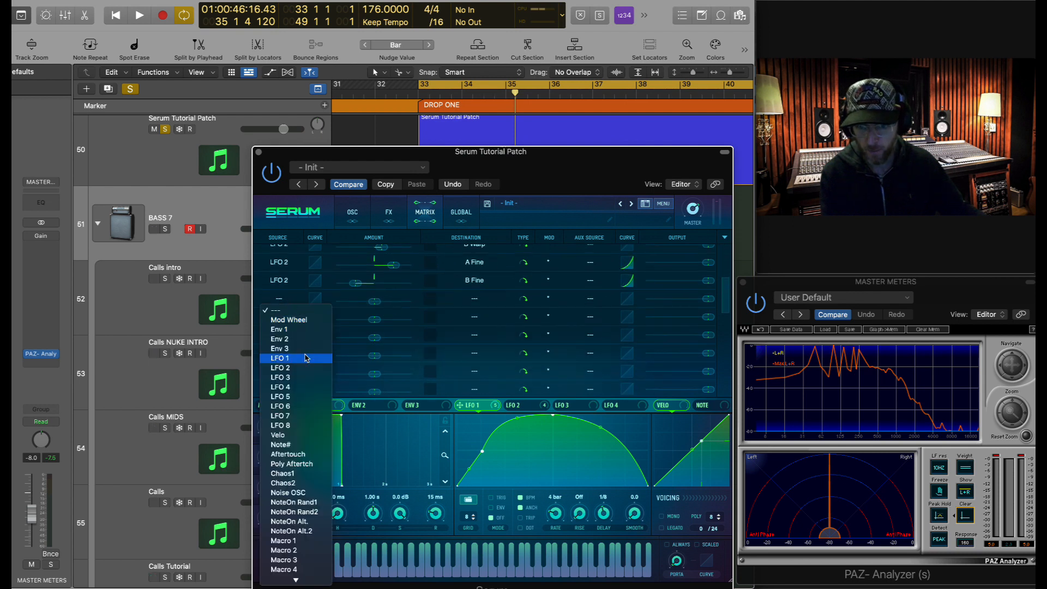
{"action": "left_click", "coordinate": [287, 354]}
{"action": "left_click", "coordinate": [475, 299]}
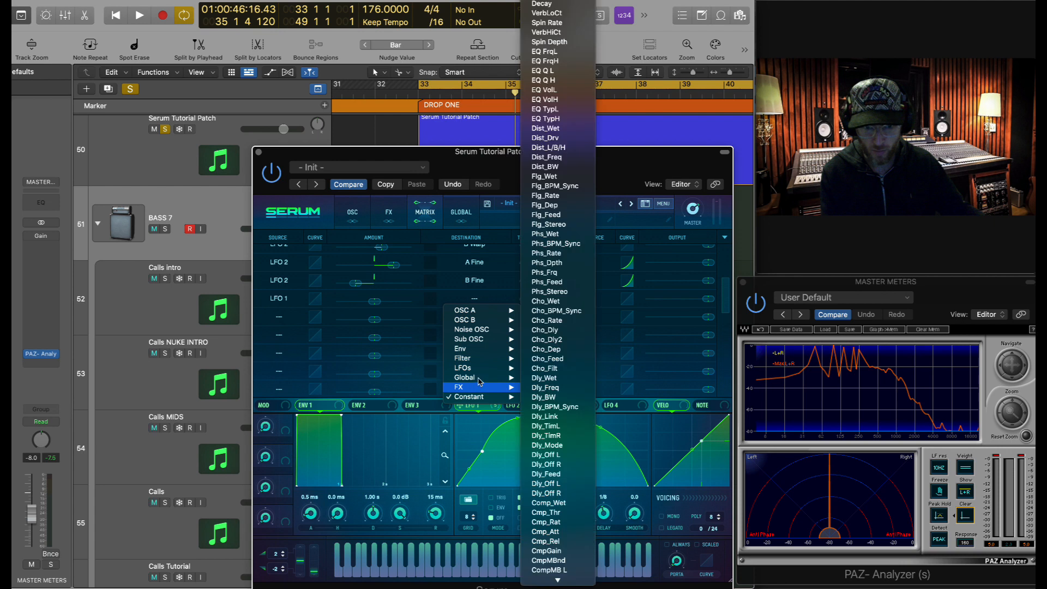
{"action": "mouse_move", "coordinate": [491, 377]}
{"action": "left_click", "coordinate": [545, 378]}
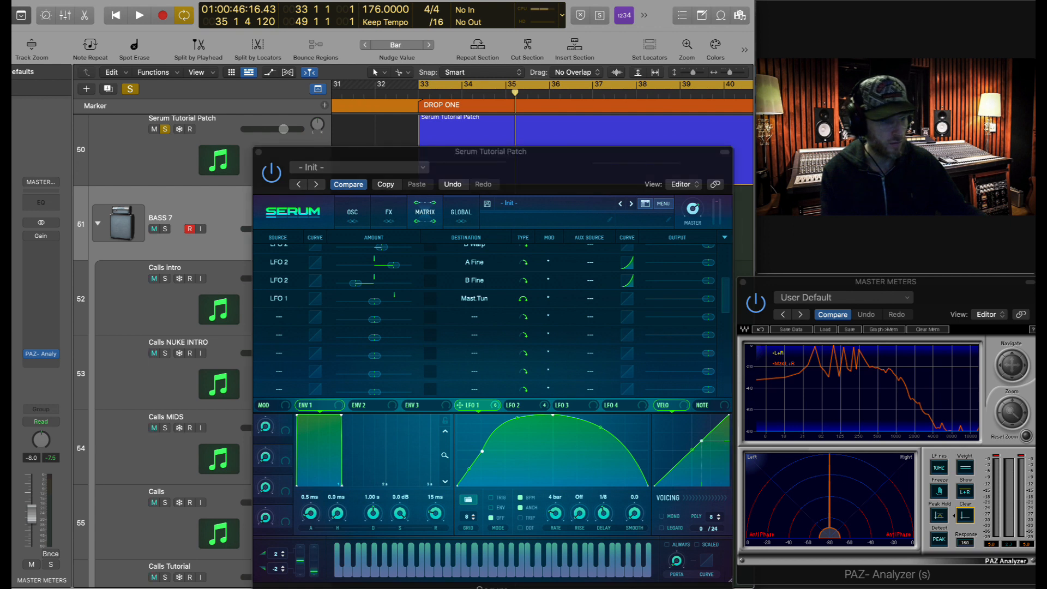
- Try LFO 1's Mast.Tun depth at -13, then ease it to -8 while auditioning
{"action": "left_click_drag", "start_coordinate": [376, 305], "coordinate": [371, 307]}
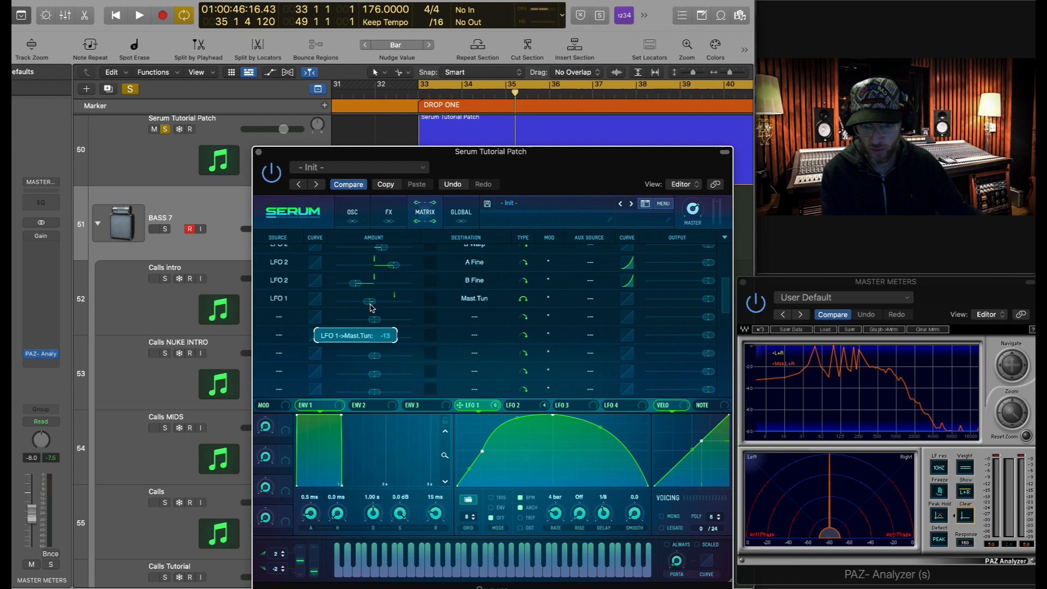
{"action": "key", "text": "space"}
{"action": "key", "text": "space"}
{"action": "left_click_drag", "start_coordinate": [363, 306], "coordinate": [378, 304]}
{"action": "key", "text": "space"}
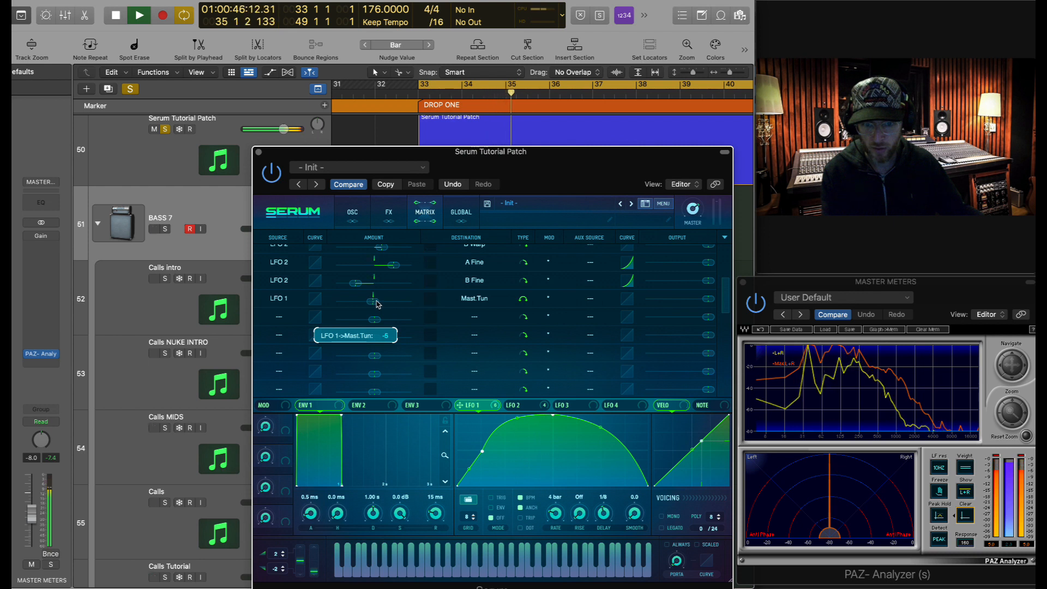
{"action": "key", "text": "space"}
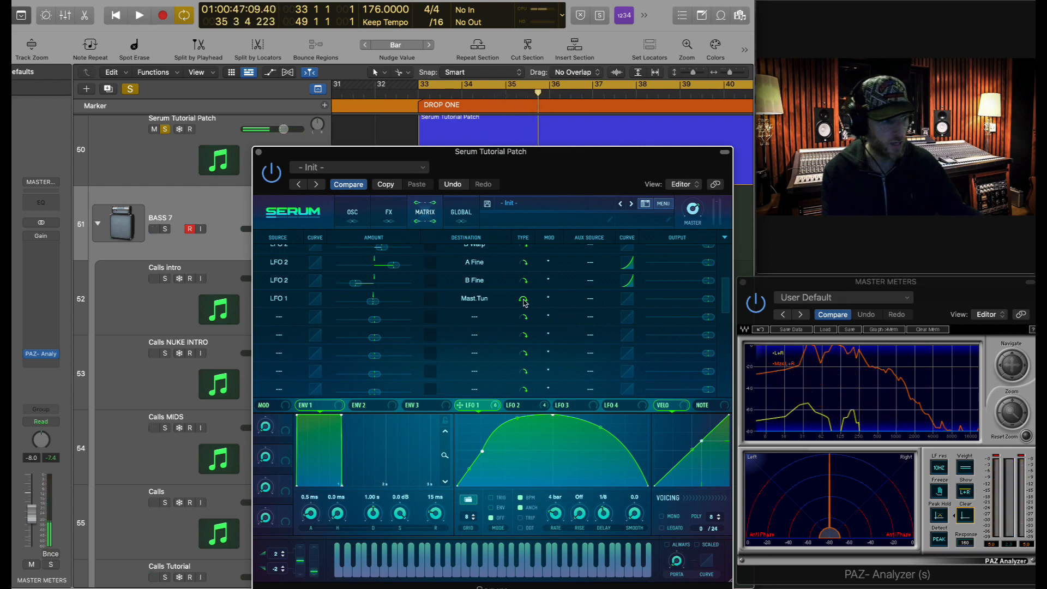
- Bend the Mast.Tun curve, set its output to 78, audition, and return to the OSC view
{"action": "left_click_drag", "start_coordinate": [628, 298], "coordinate": [632, 316]}
{"action": "left_click_drag", "start_coordinate": [711, 302], "coordinate": [538, 310]}
{"action": "left_click_drag", "start_coordinate": [640, 302], "coordinate": [683, 304]}
{"action": "key", "text": "space"}
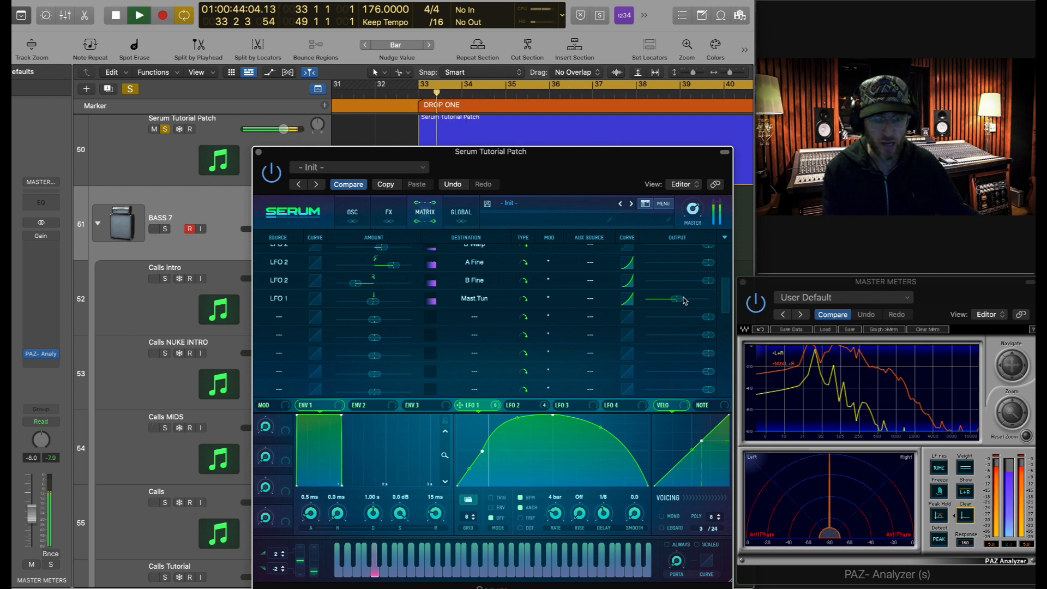
{"action": "key", "text": "space"}
{"action": "key", "text": "space"}
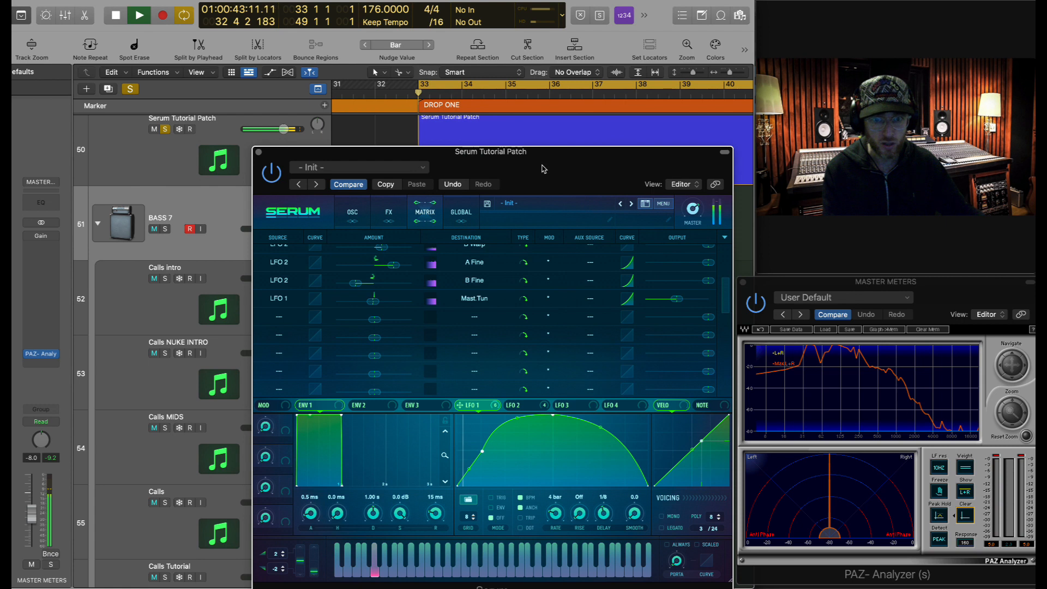
{"action": "key", "text": "space"}
{"action": "left_click", "coordinate": [353, 212]}
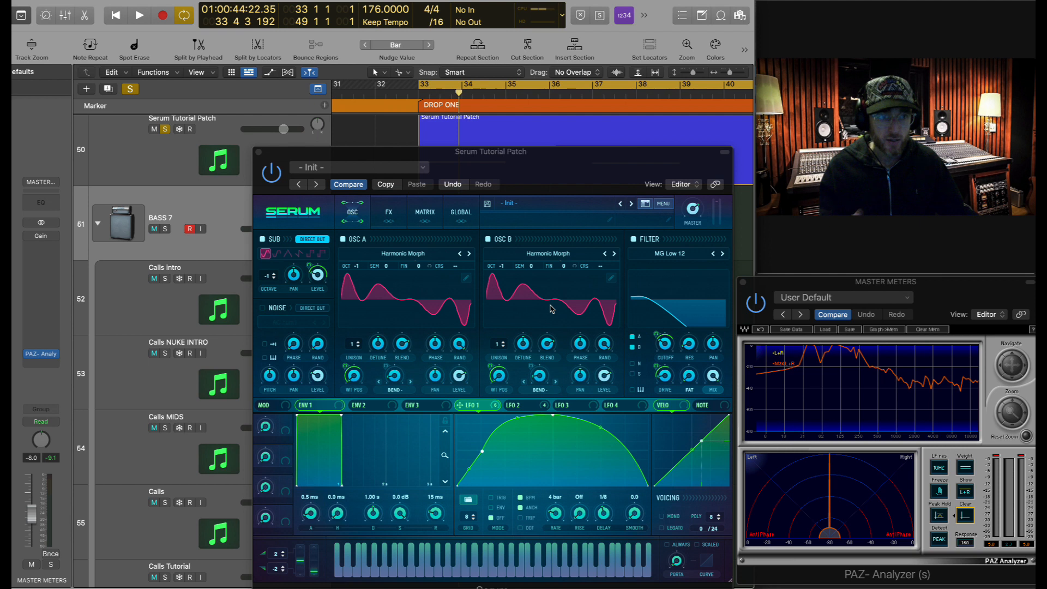
- In Serum's FX rack, audition the patch and move Distortion to the top of the chain
{"action": "left_click", "coordinate": [388, 212]}
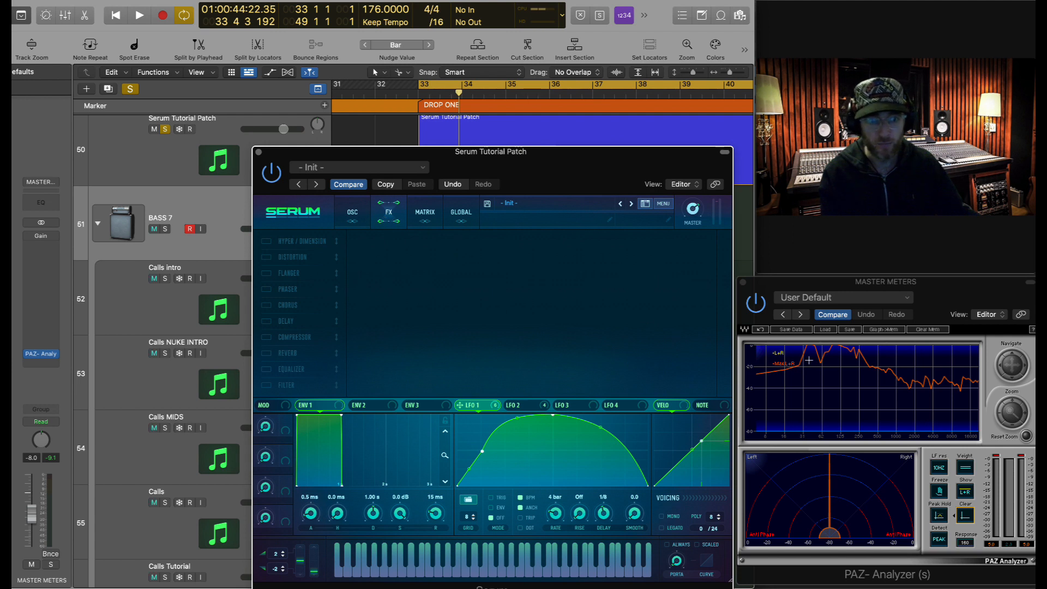
{"action": "key", "text": "space"}
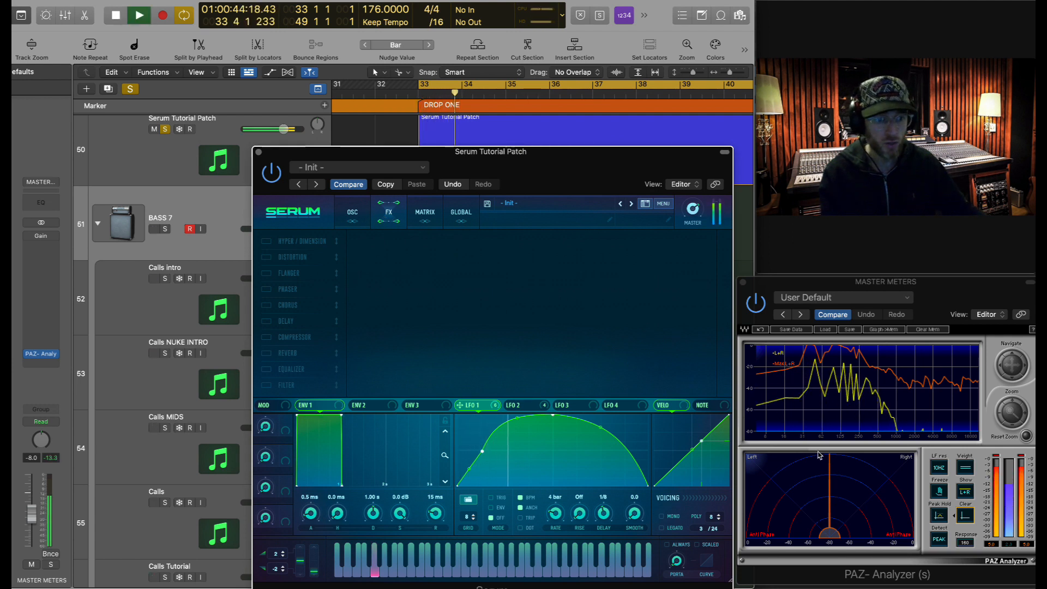
{"action": "key", "text": "space"}
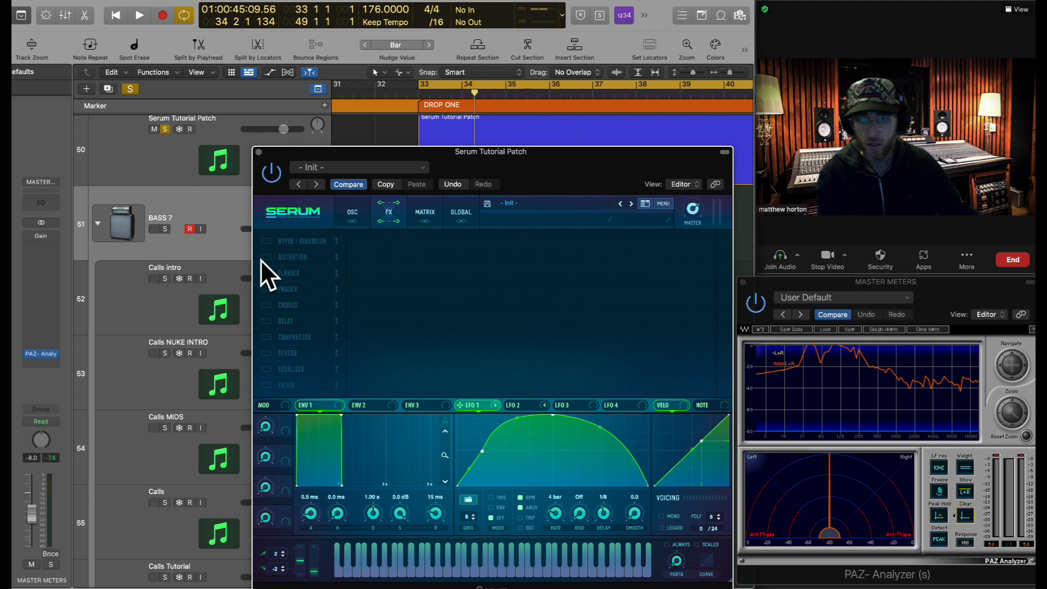
{"action": "left_click_drag", "start_coordinate": [297, 258], "coordinate": [300, 244]}
- Enable Distortion in Diode 1 mode and assign LFO 1 to its Mix and Drive
{"action": "left_click", "coordinate": [266, 241]}
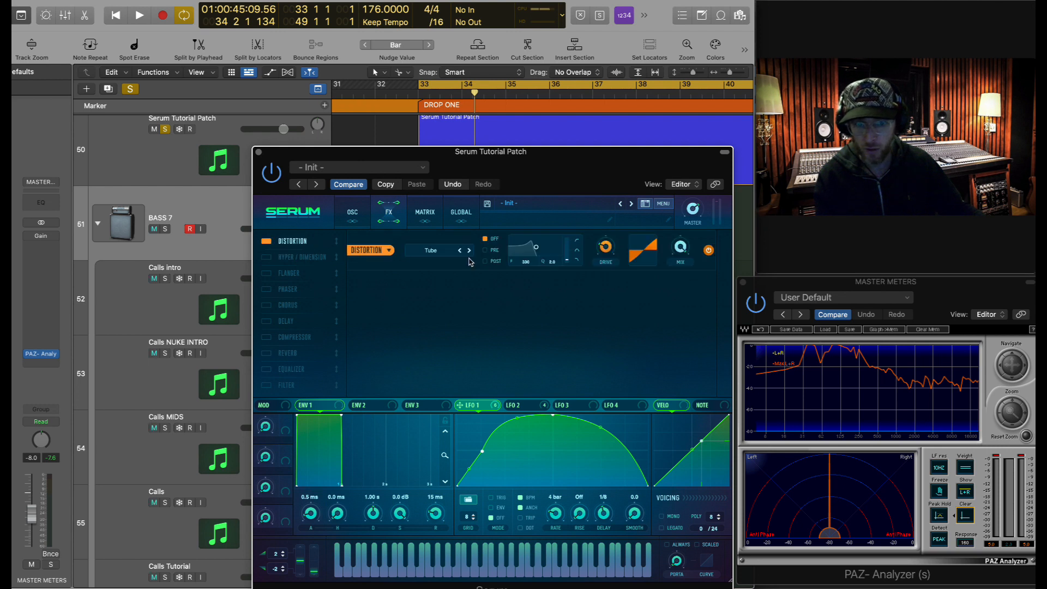
{"action": "left_click", "coordinate": [469, 251]}
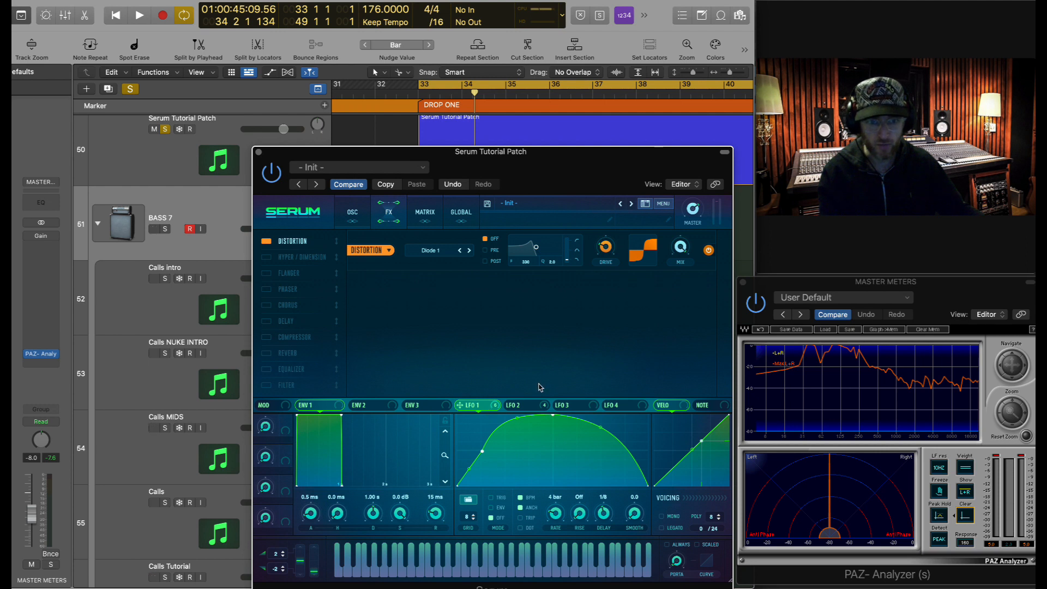
{"action": "left_click_drag", "start_coordinate": [497, 408], "coordinate": [680, 250]}
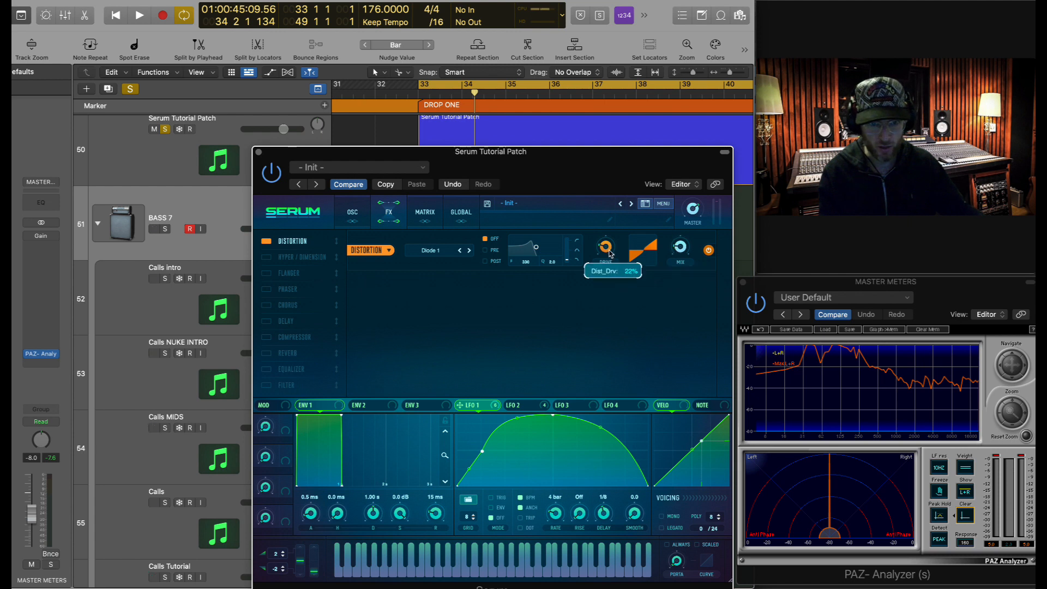
{"action": "left_click_drag", "start_coordinate": [495, 408], "coordinate": [598, 238]}
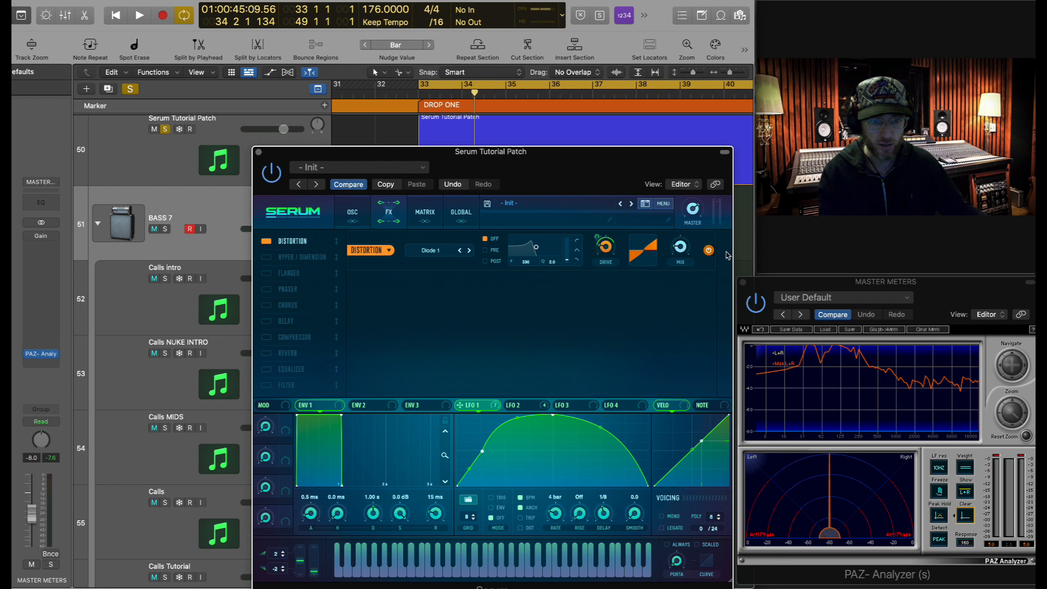
- Set LFO 1's modulation depth to 49 on both Distortion Drive and Mix
{"action": "left_click", "coordinate": [884, 192]}
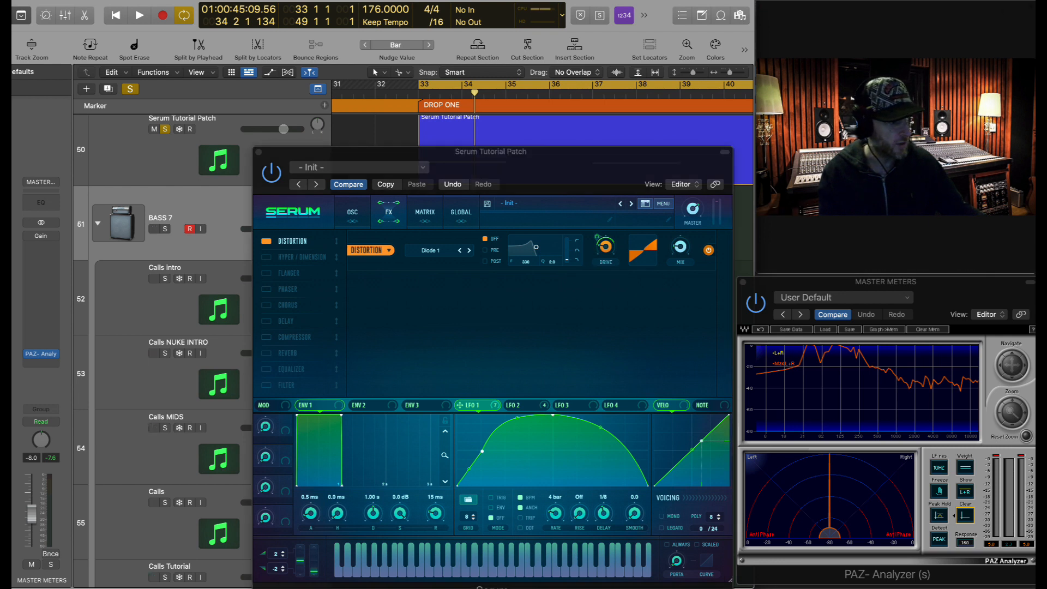
{"action": "left_click", "coordinate": [606, 247]}
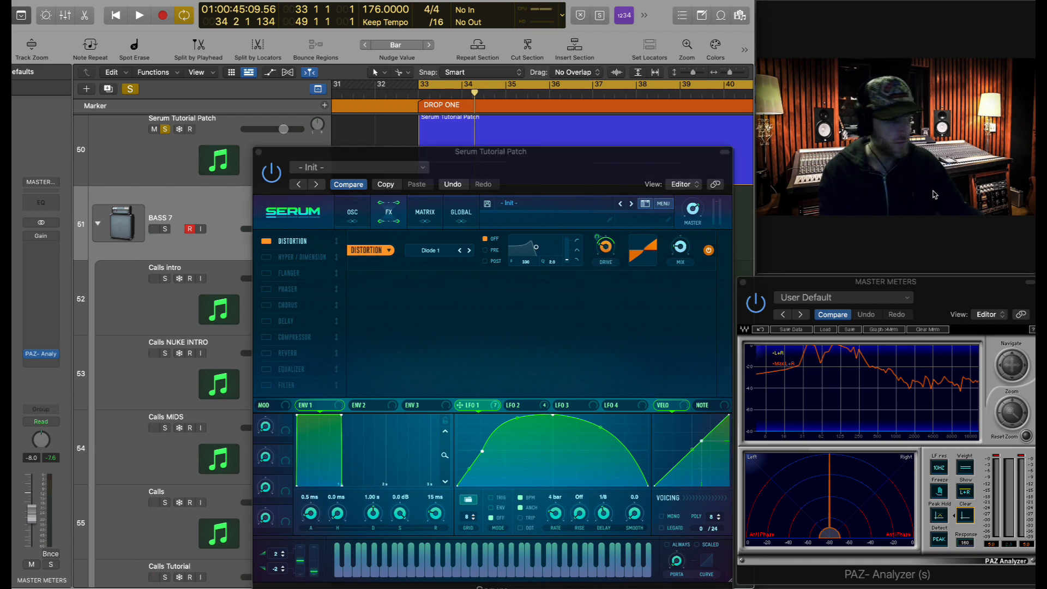
{"action": "left_click", "coordinate": [599, 249]}
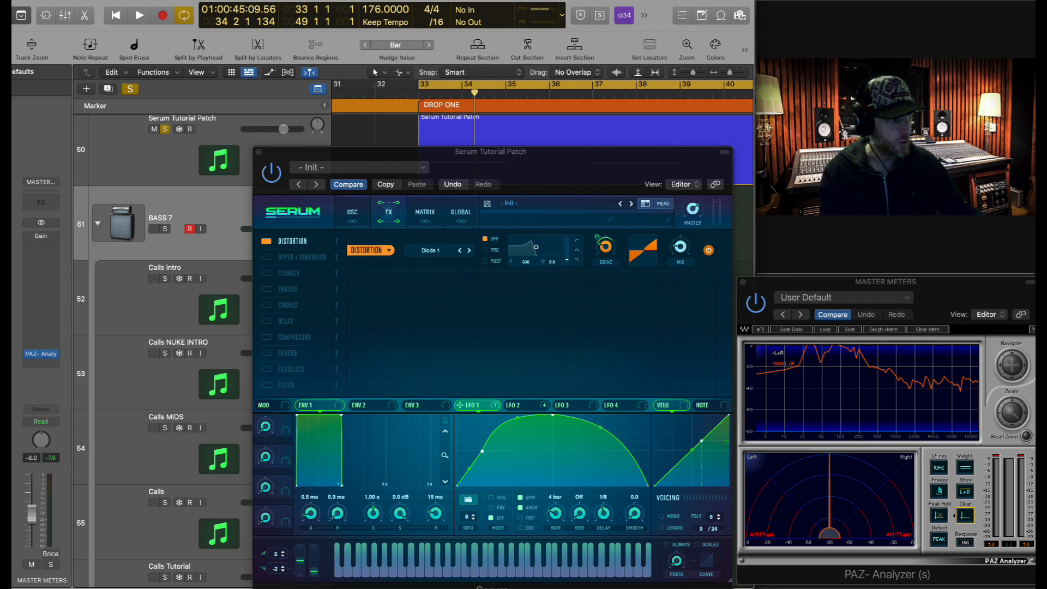
{"action": "left_click", "coordinate": [680, 248]}
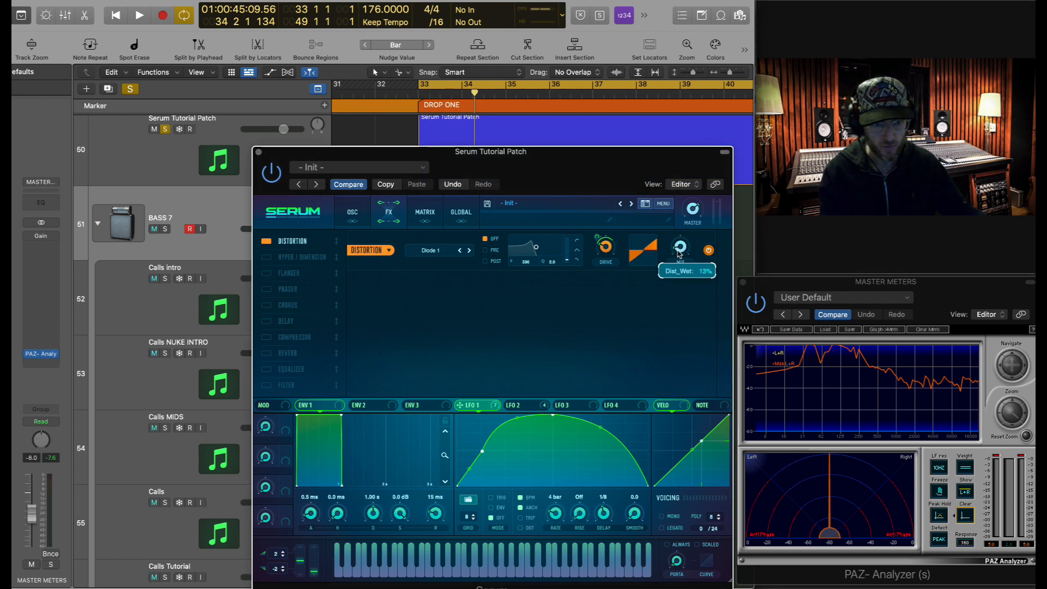
{"action": "mouse_move", "coordinate": [492, 406]}
{"action": "left_mouse_down"}
{"action": "mouse_move", "coordinate": [696, 234]}
{"action": "mouse_move", "coordinate": [679, 248]}
{"action": "left_mouse_up"}
{"action": "mouse_move", "coordinate": [669, 245]}
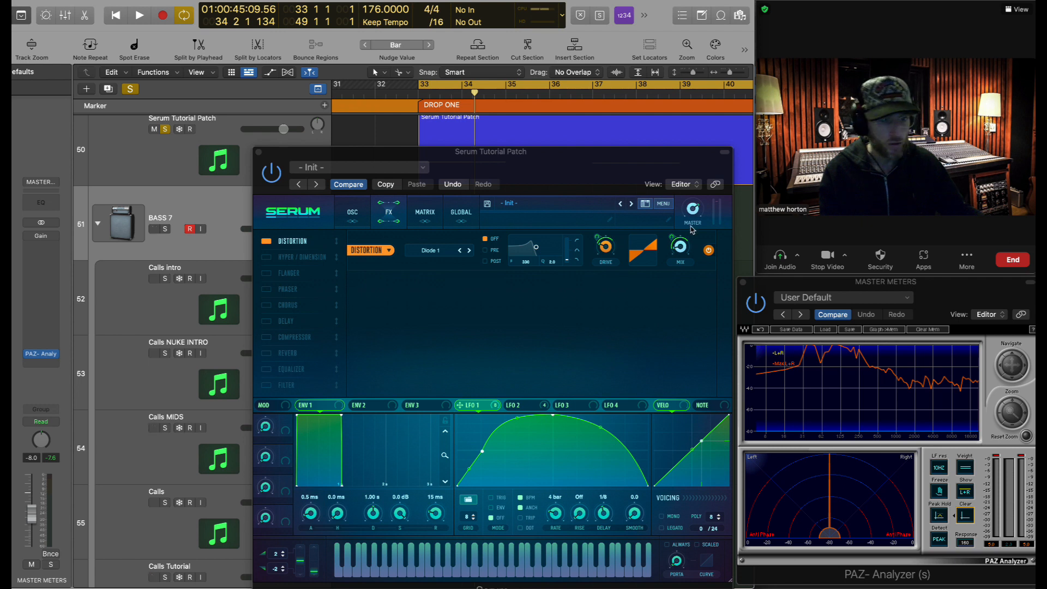
{"action": "left_click", "coordinate": [672, 240]}
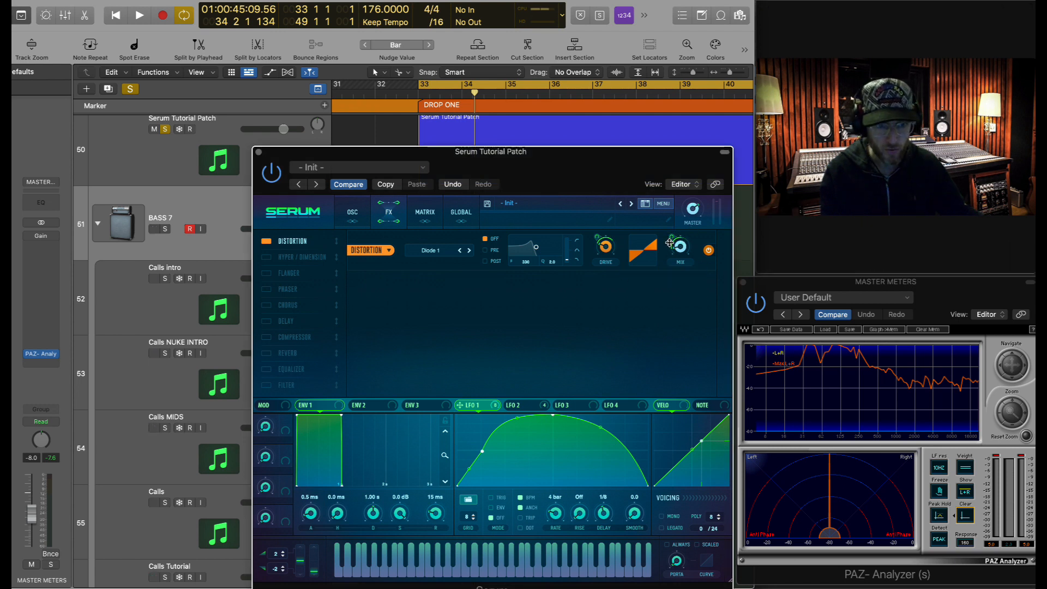
- Audition the drop with Distortion, then switch it off and compare
{"action": "key", "text": "space"}
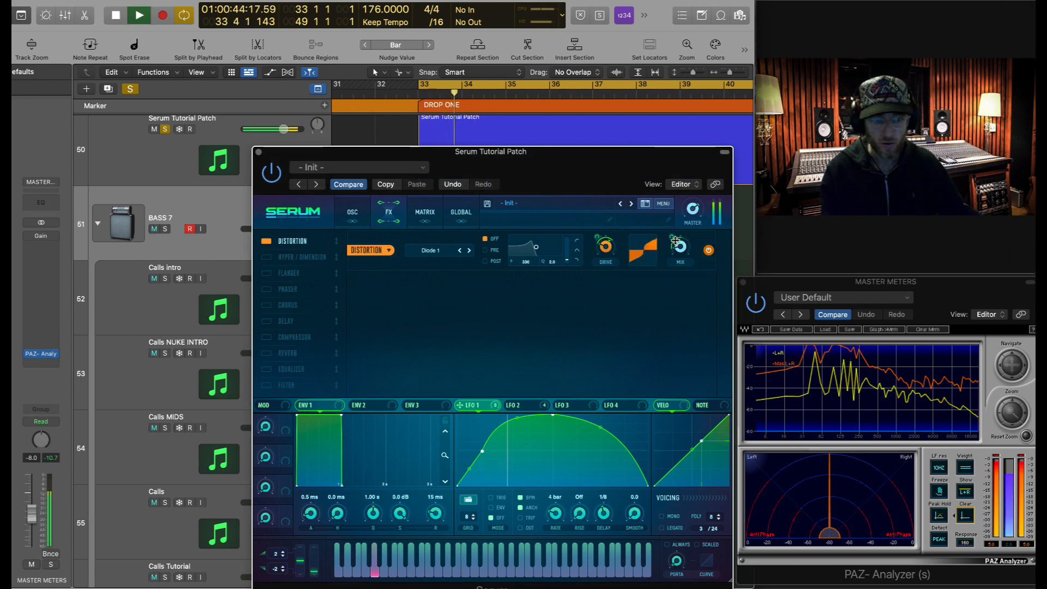
{"action": "key", "text": "space"}
{"action": "key", "text": "space"}
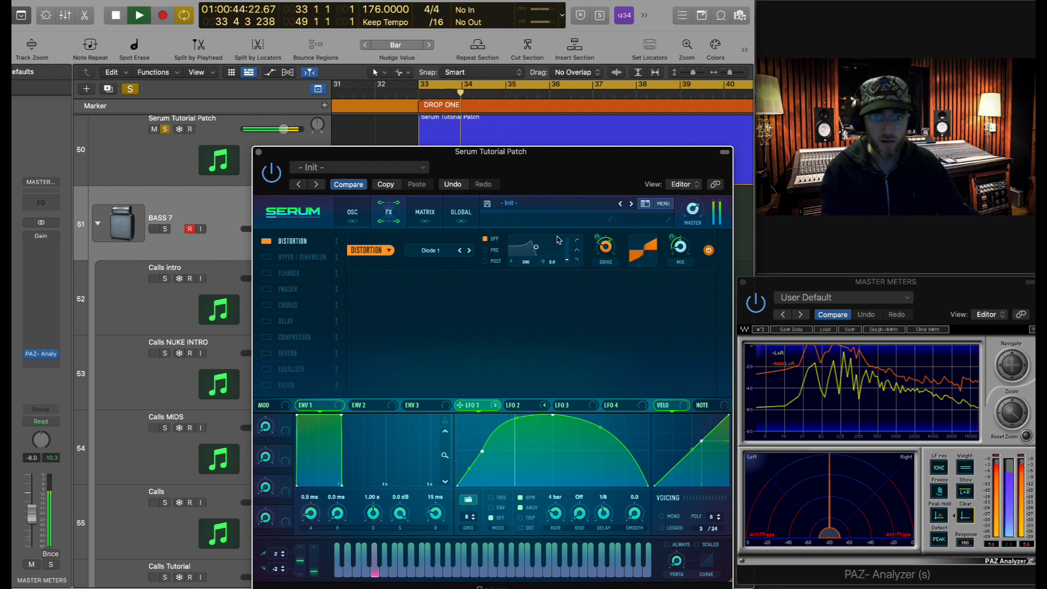
{"action": "key", "text": "space"}
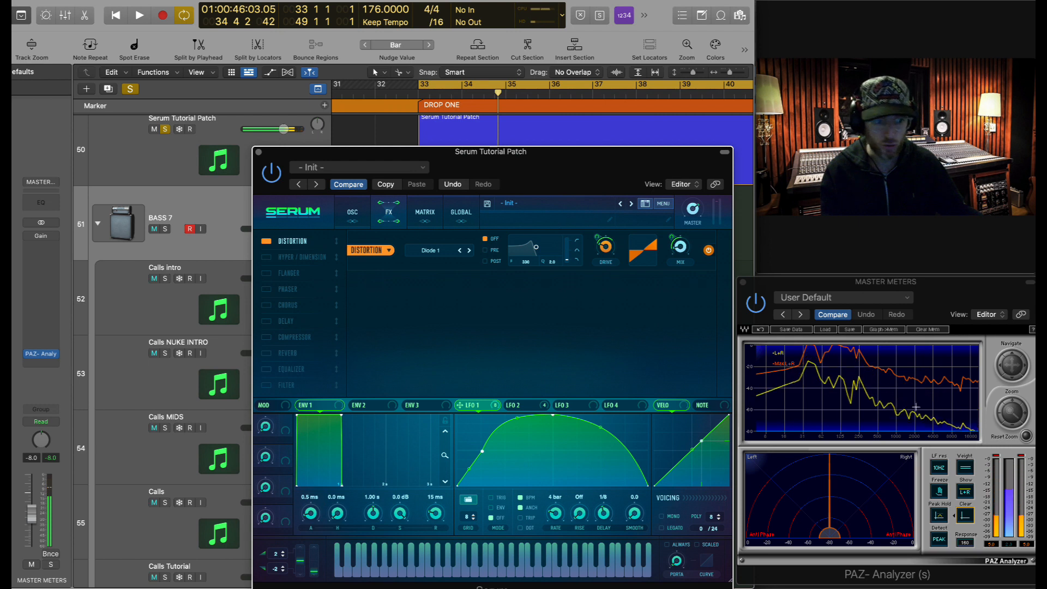
{"action": "left_click", "coordinate": [965, 516]}
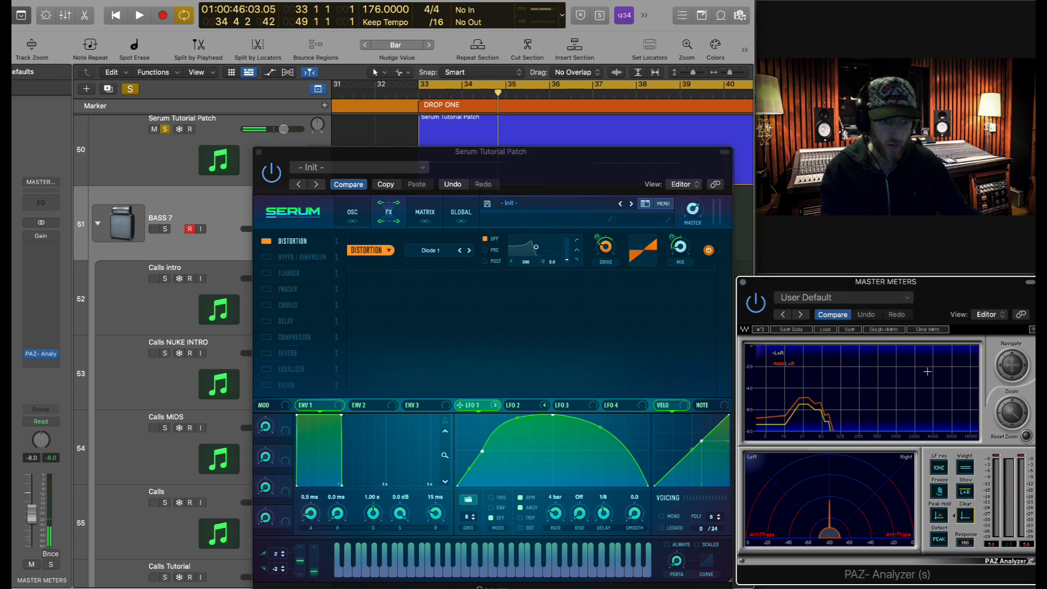
{"action": "left_click", "coordinate": [266, 240]}
{"action": "key", "text": "space"}
{"action": "left_click", "coordinate": [965, 515]}
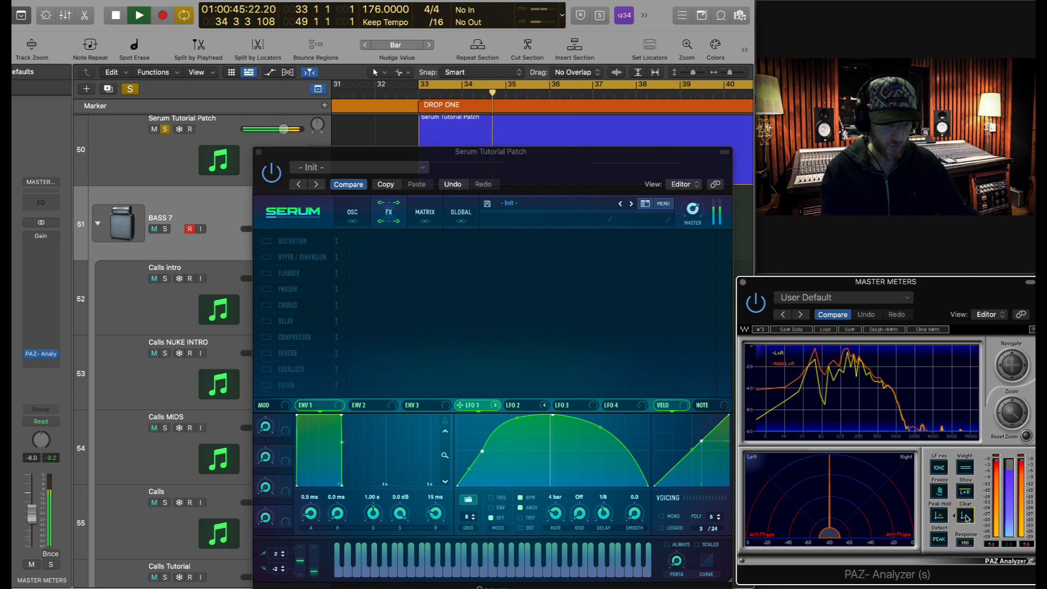
{"action": "key", "text": "space"}
- Re-enable the Diode 1 Distortion and audition the drop again
{"action": "left_click", "coordinate": [266, 241]}
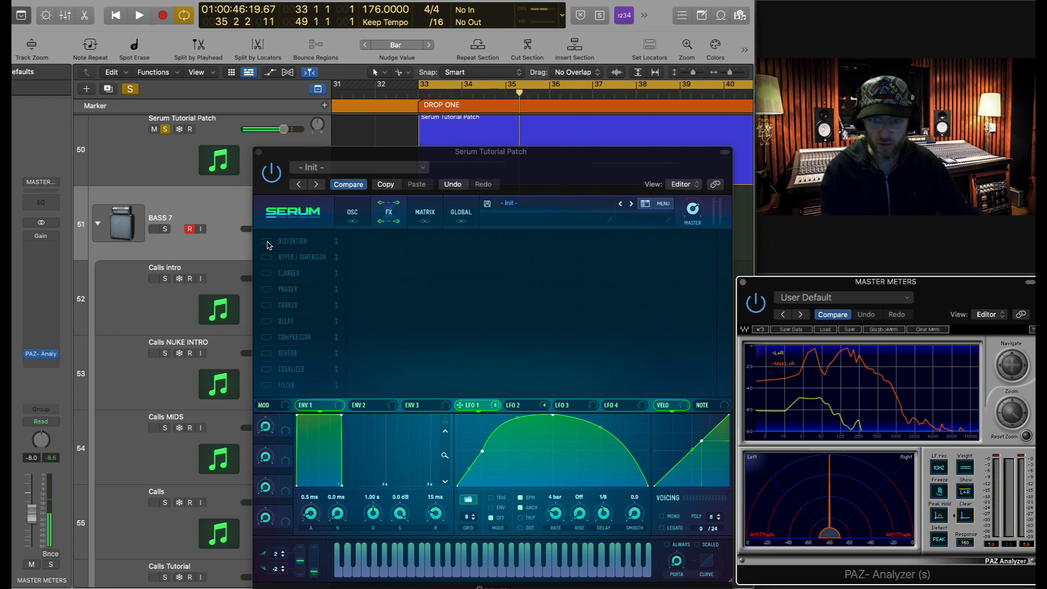
{"action": "left_click", "coordinate": [899, 356]}
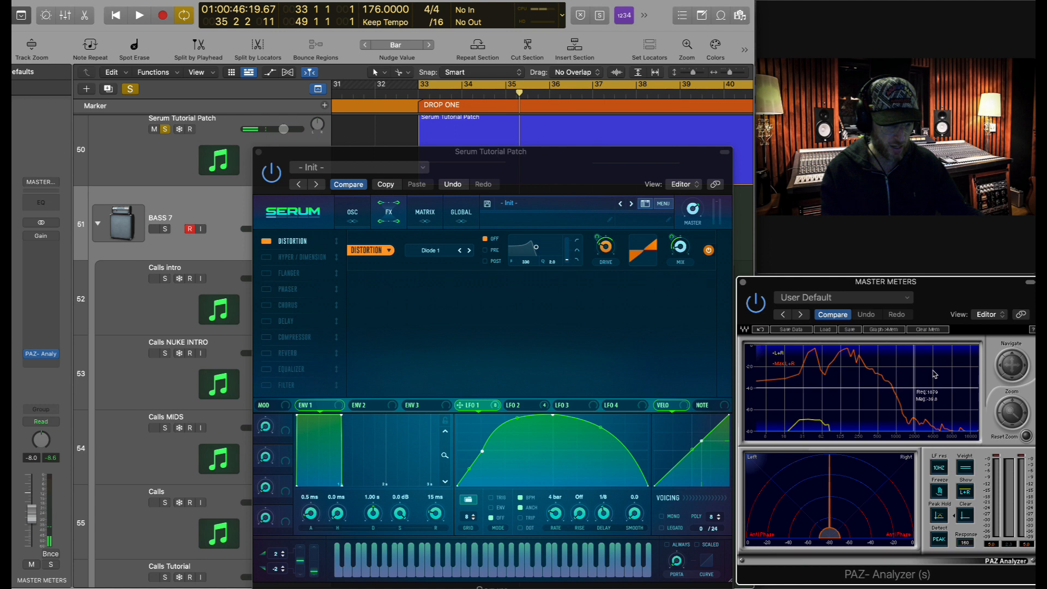
{"action": "key", "text": "space"}
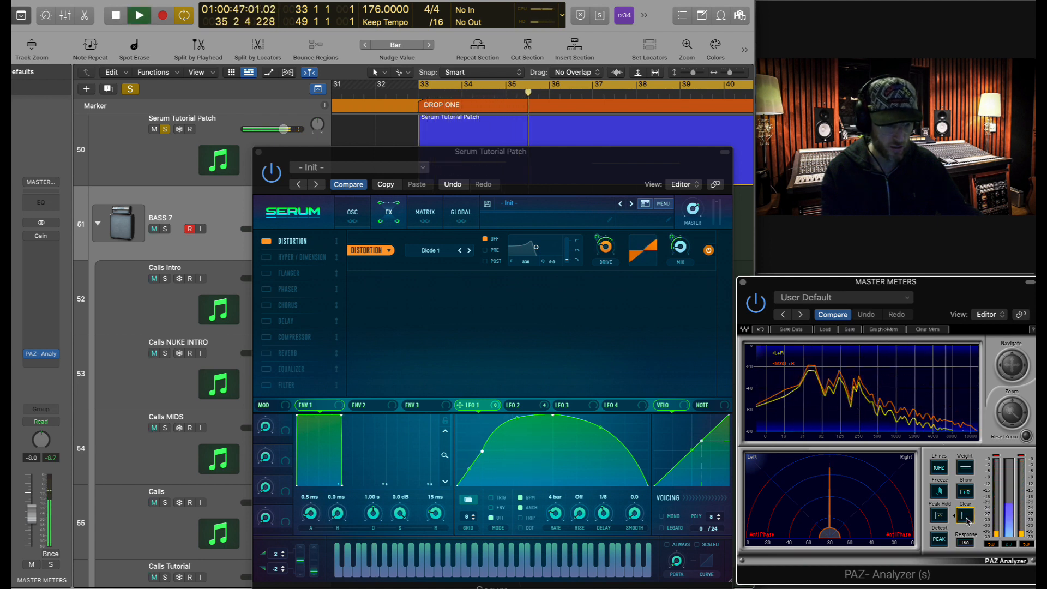
{"action": "key", "text": "space"}
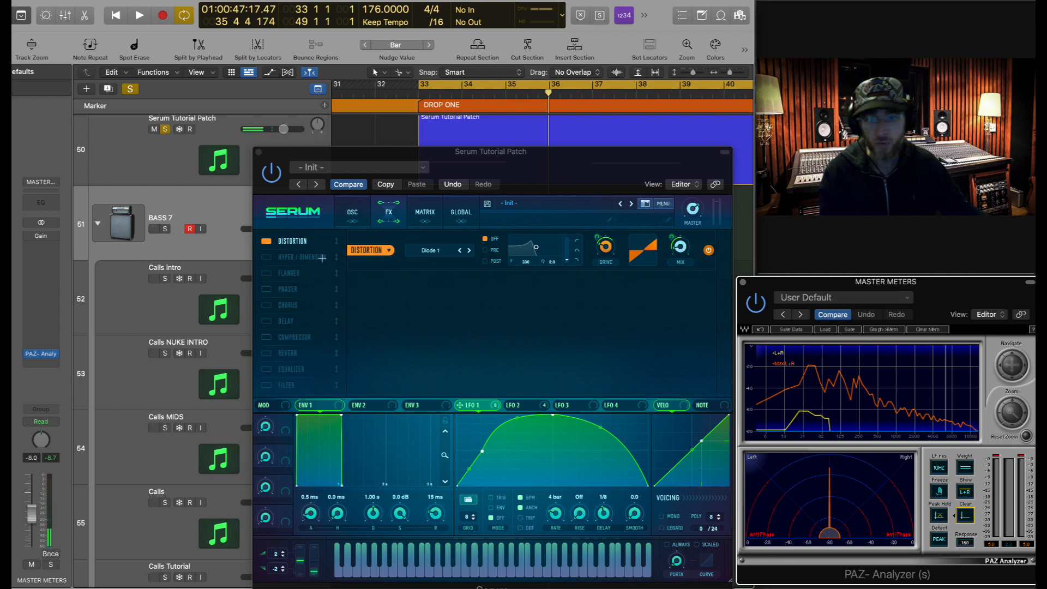
- Add a multiband Compressor after Distortion with 2:1 ratio and -21.2 dB threshold
{"action": "left_click", "coordinate": [269, 337]}
{"action": "left_click_drag", "start_coordinate": [269, 338], "coordinate": [307, 259]}
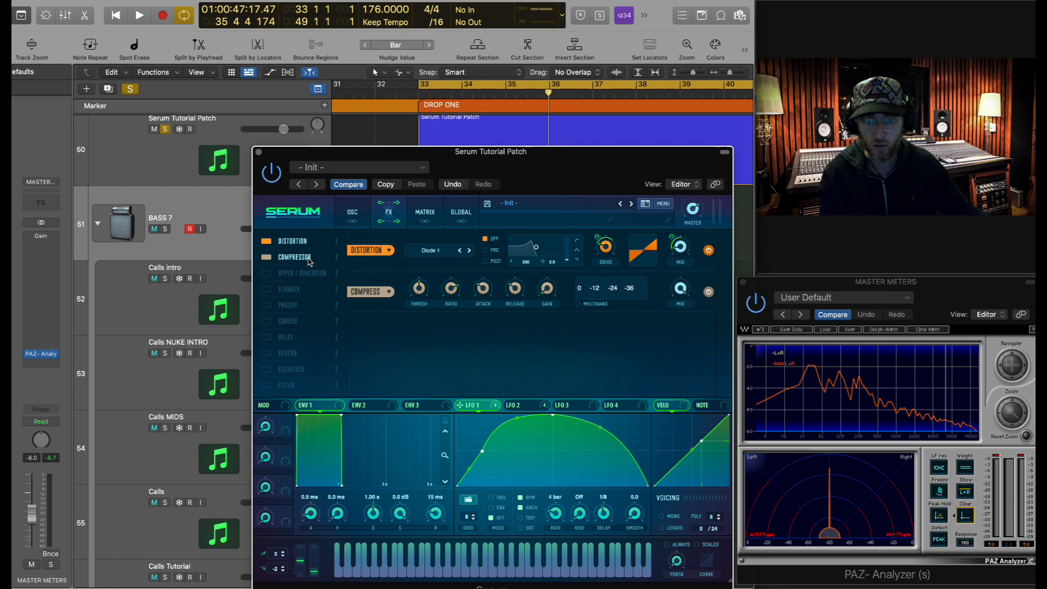
{"action": "left_click", "coordinate": [579, 304]}
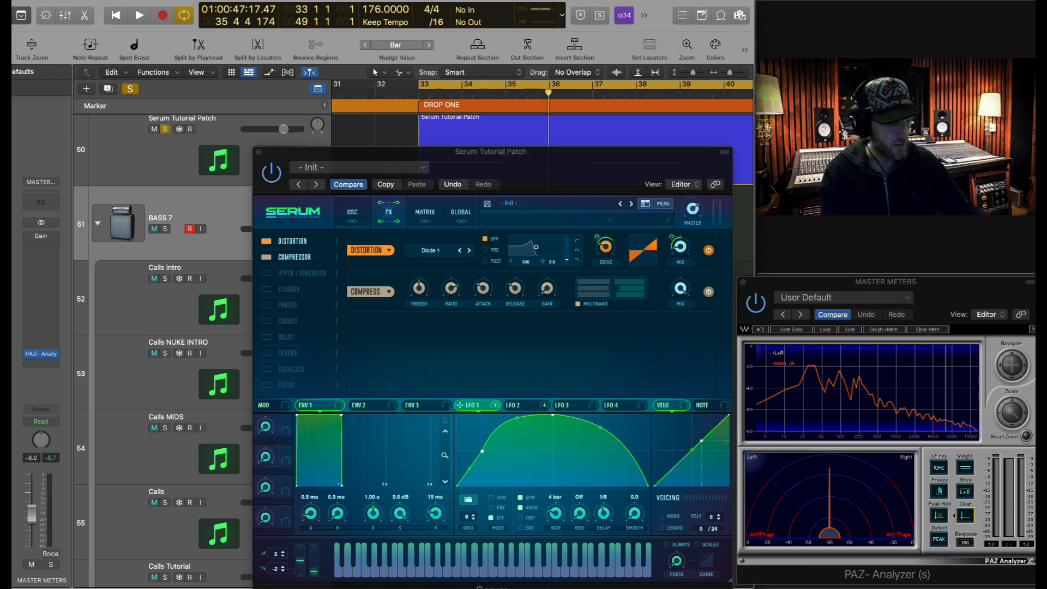
{"action": "left_click_drag", "start_coordinate": [450, 290], "coordinate": [445, 325]}
{"action": "left_click_drag", "start_coordinate": [420, 290], "coordinate": [420, 285]}
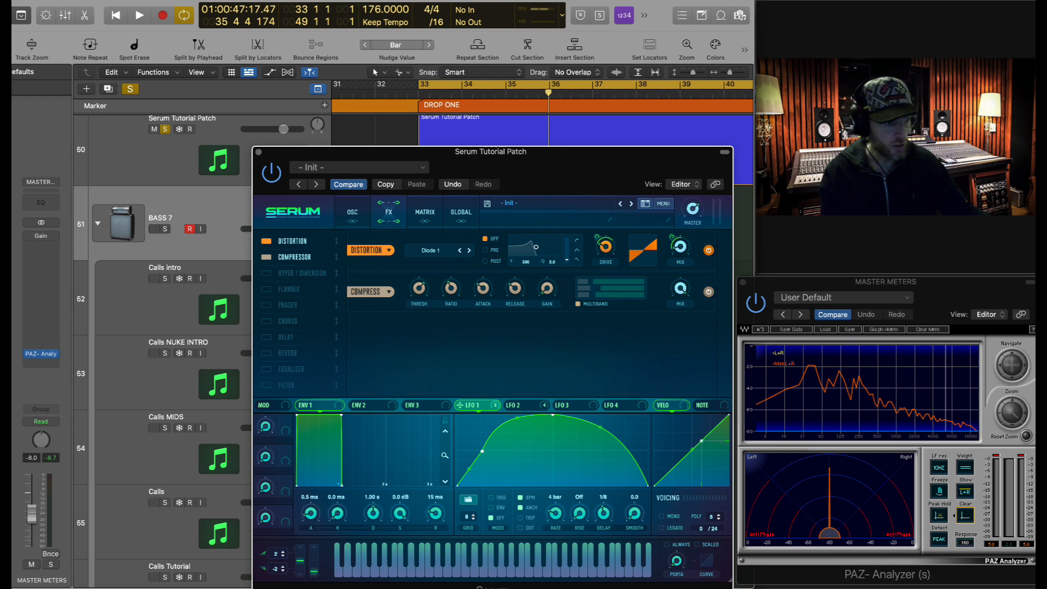
- Adjust the Compressor's attack and release, raise its gain to about 15 dB, and audition
{"action": "left_click", "coordinate": [481, 294]}
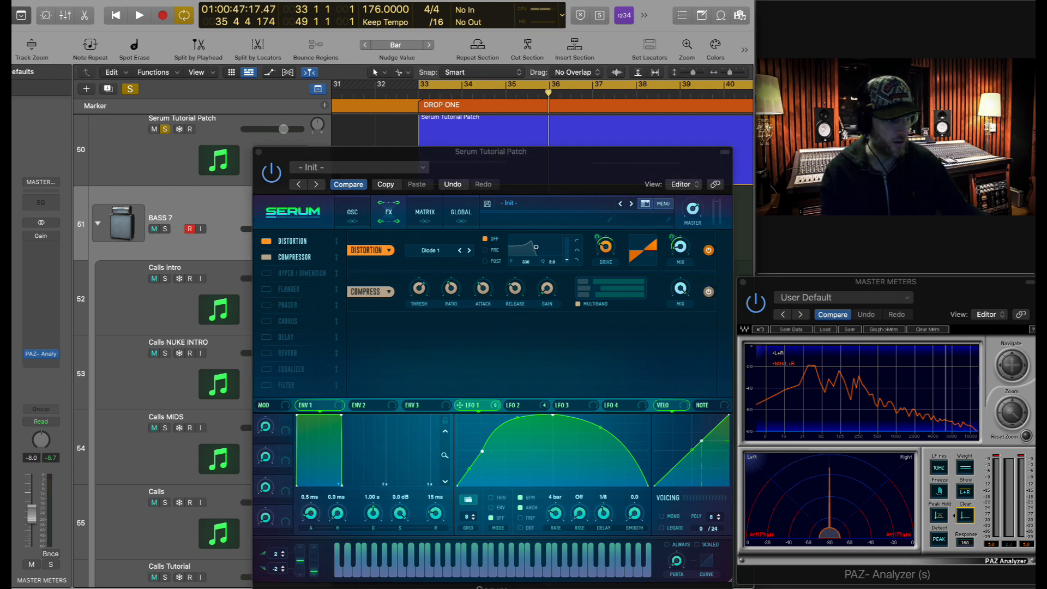
{"action": "left_click", "coordinate": [515, 289]}
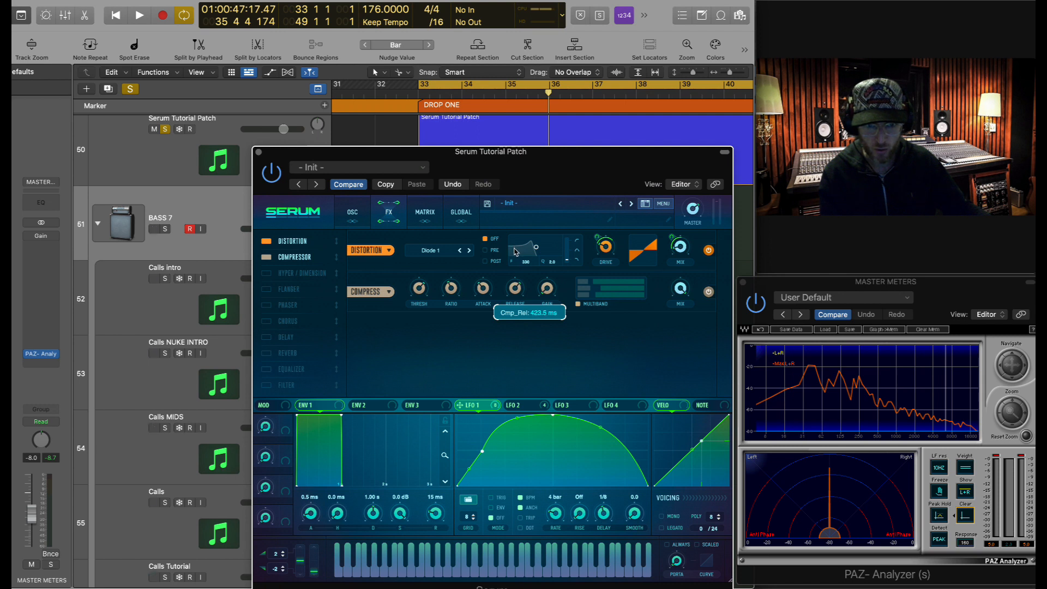
{"action": "mouse_move", "coordinate": [546, 291]}
{"action": "key", "text": "space"}
{"action": "left_click_drag", "start_coordinate": [546, 280], "coordinate": [550, 253]}
{"action": "key", "text": "space"}
{"action": "key", "text": "space"}
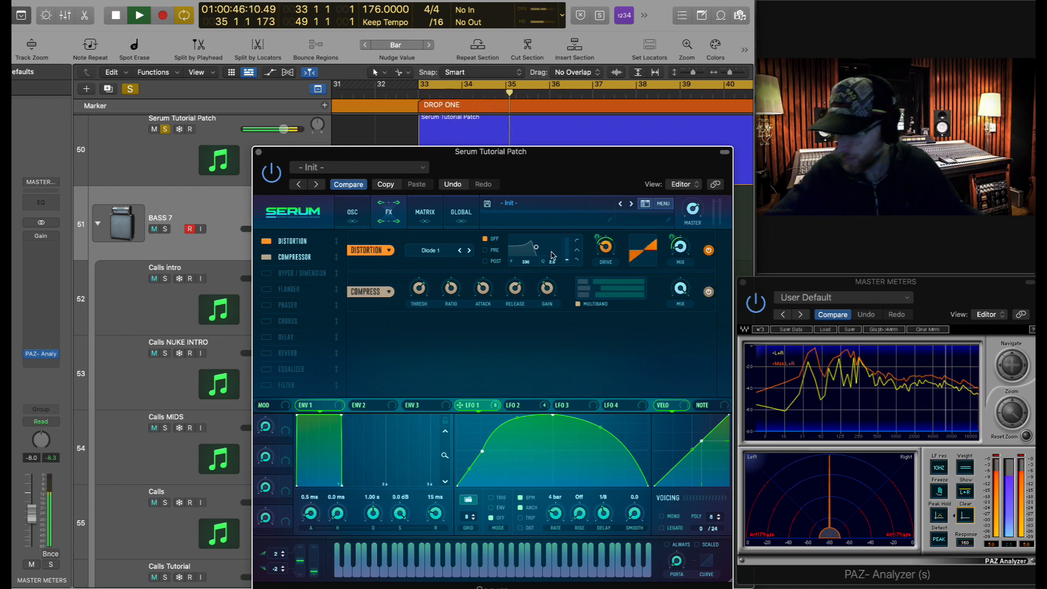
{"action": "key", "text": "space"}
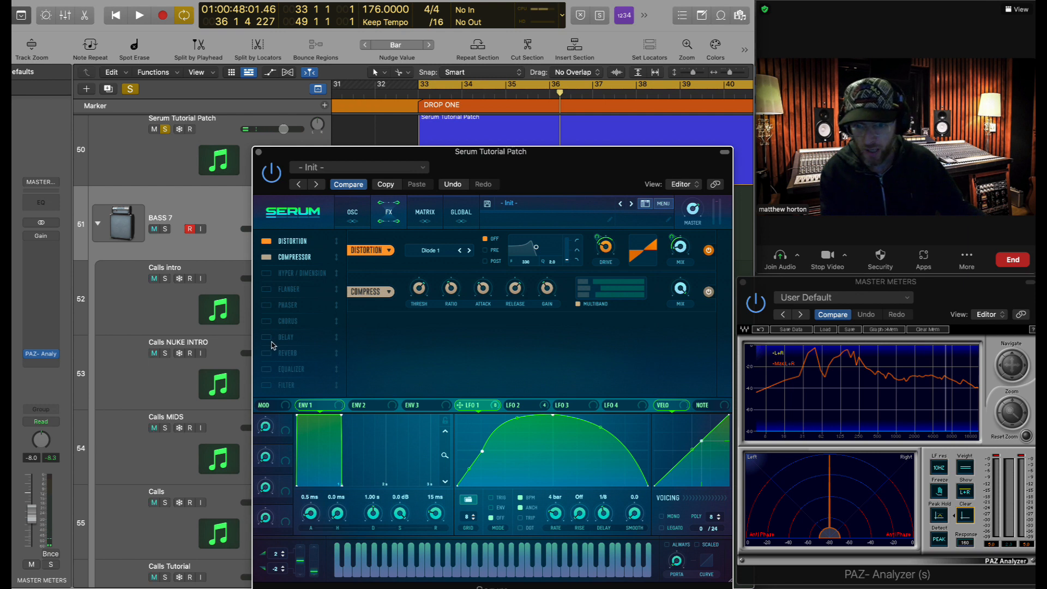
- Enable the Equalizer third in the FX chain and boost its high band gain
{"action": "left_click", "coordinate": [267, 370]}
{"action": "left_click_drag", "start_coordinate": [297, 372], "coordinate": [300, 277]}
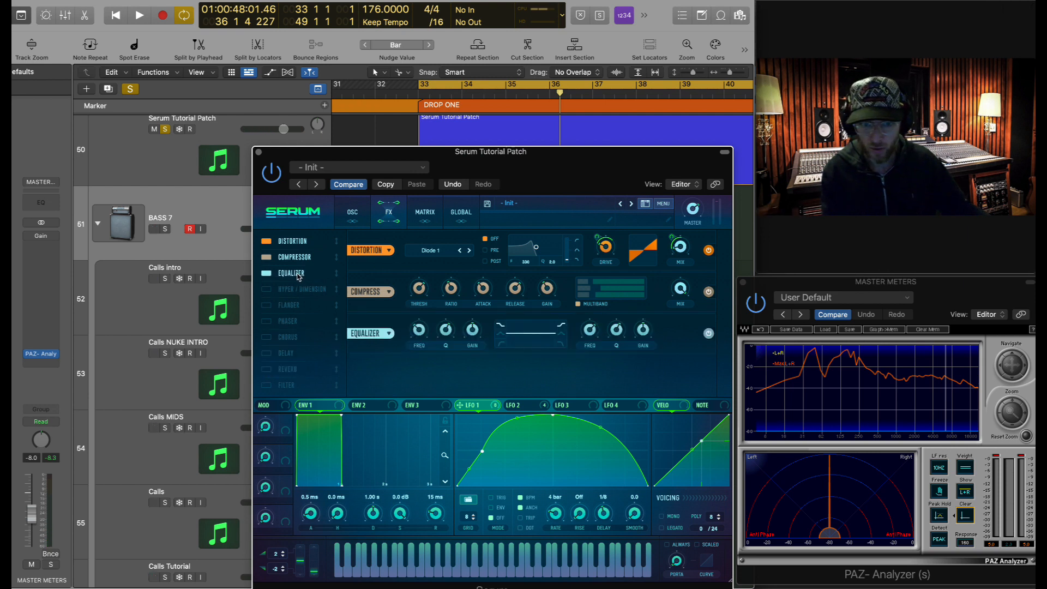
{"action": "key", "text": "space"}
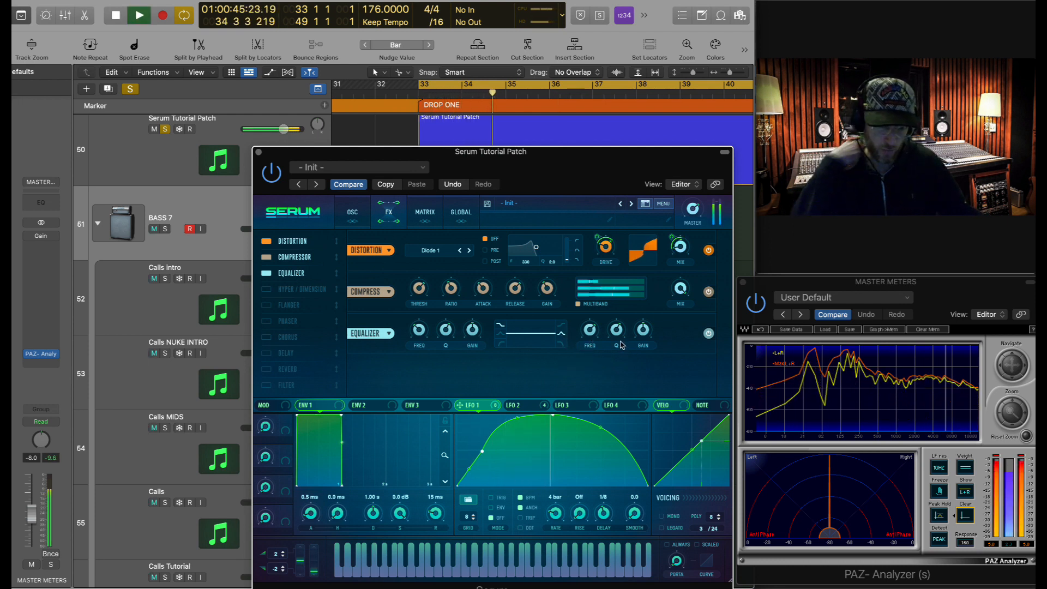
{"action": "mouse_move", "coordinate": [644, 329]}
{"action": "left_mouse_down"}
{"action": "mouse_move", "coordinate": [645, 315]}
{"action": "mouse_move", "coordinate": [591, 328]}
{"action": "mouse_move", "coordinate": [646, 332]}
{"action": "left_mouse_up"}
{"action": "key", "text": "space"}
{"action": "key", "text": "space"}
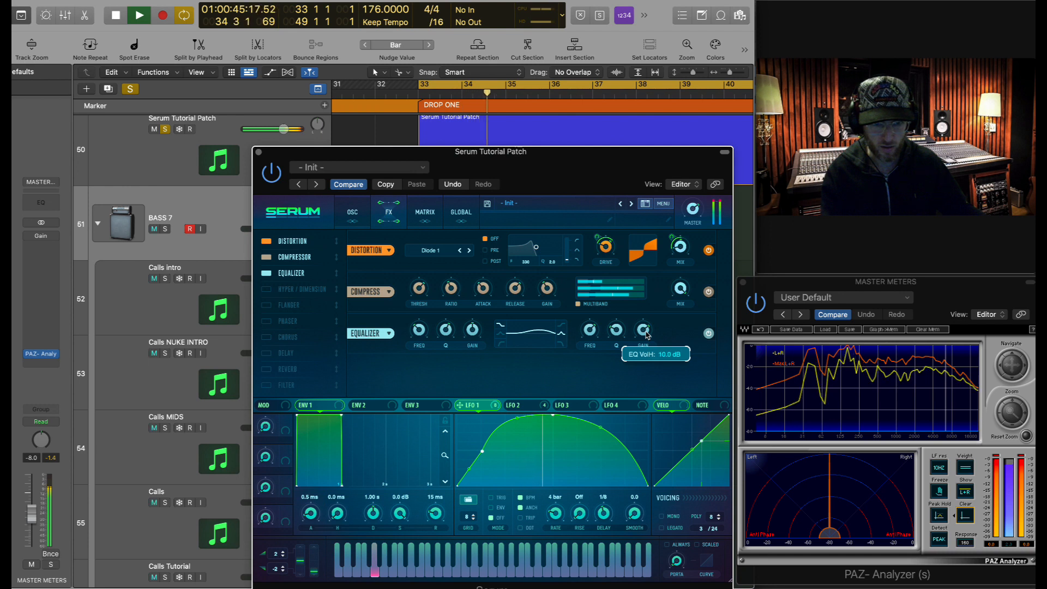
{"action": "left_click", "coordinate": [968, 362]}
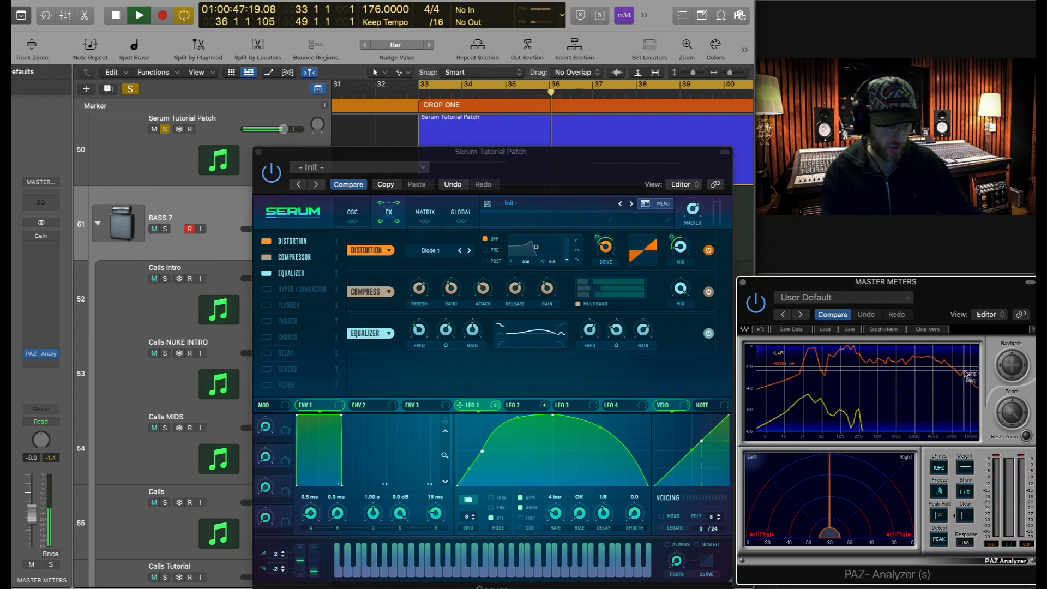
{"action": "key", "text": "space"}
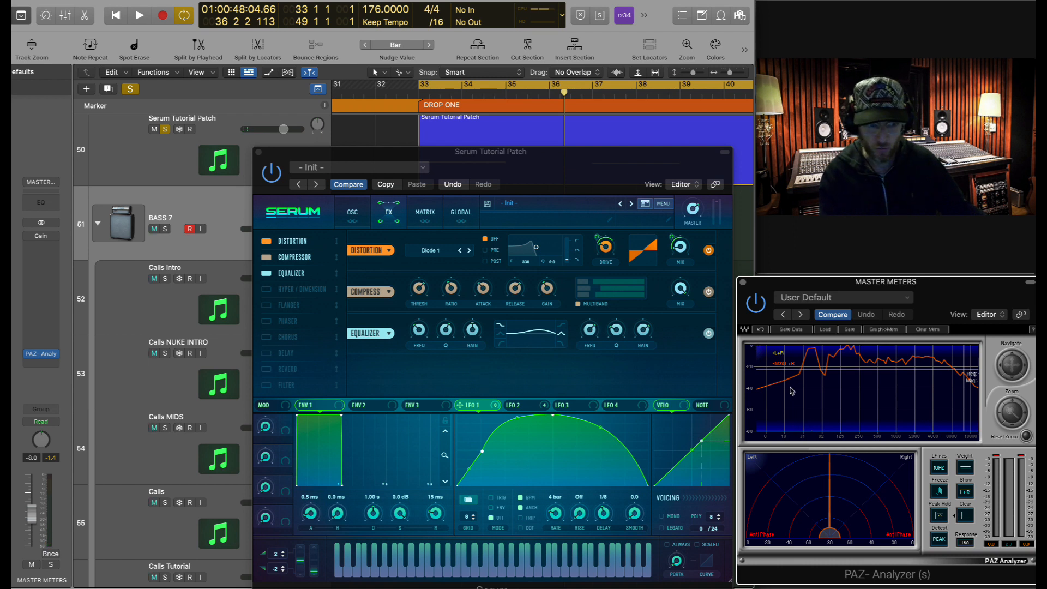
{"action": "left_click", "coordinate": [965, 515]}
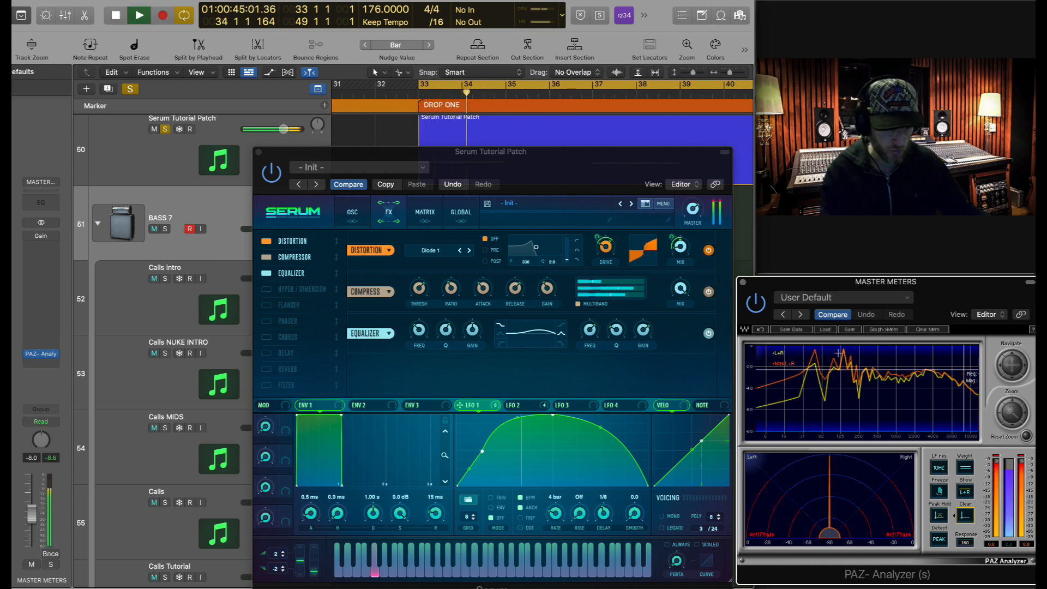
{"action": "key", "text": "space"}
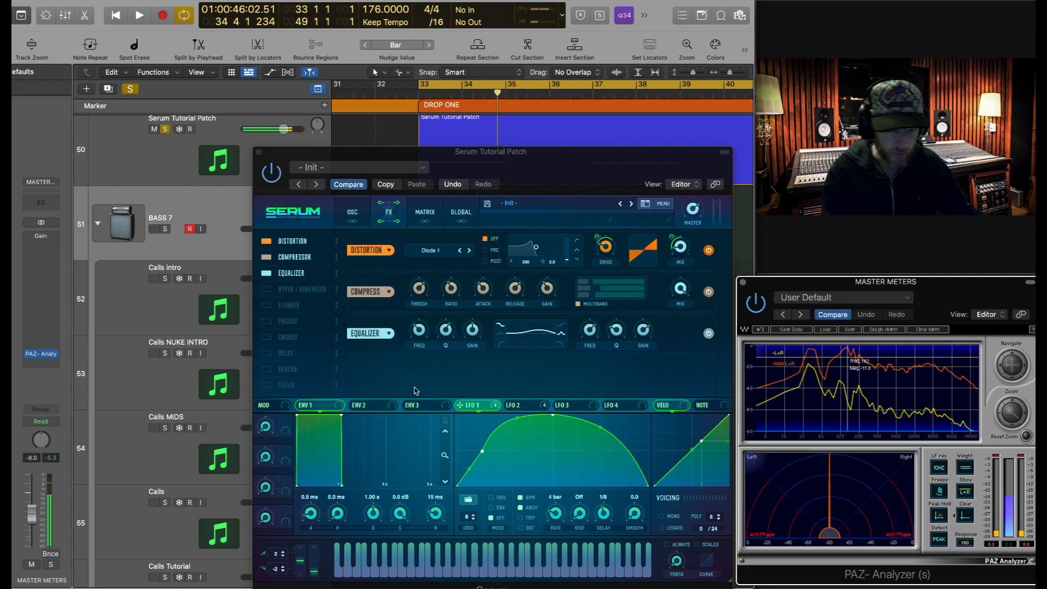
- Cut the Equalizer's low band gain to about -7.2 dB and audition from the cycle start
{"action": "left_click", "coordinate": [420, 331]}
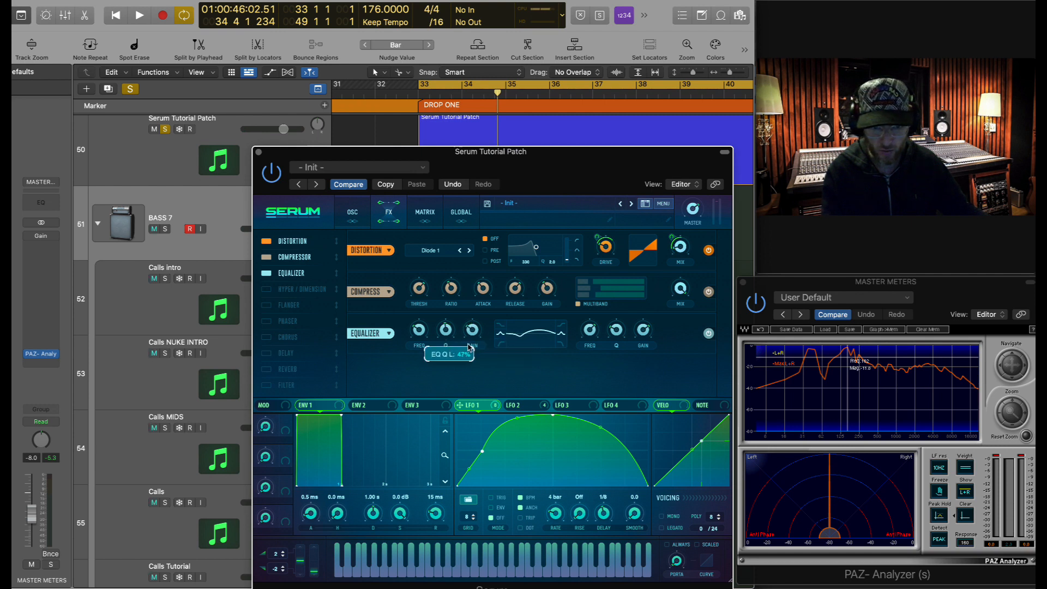
{"action": "key", "text": "space"}
{"action": "left_click", "coordinate": [968, 421]}
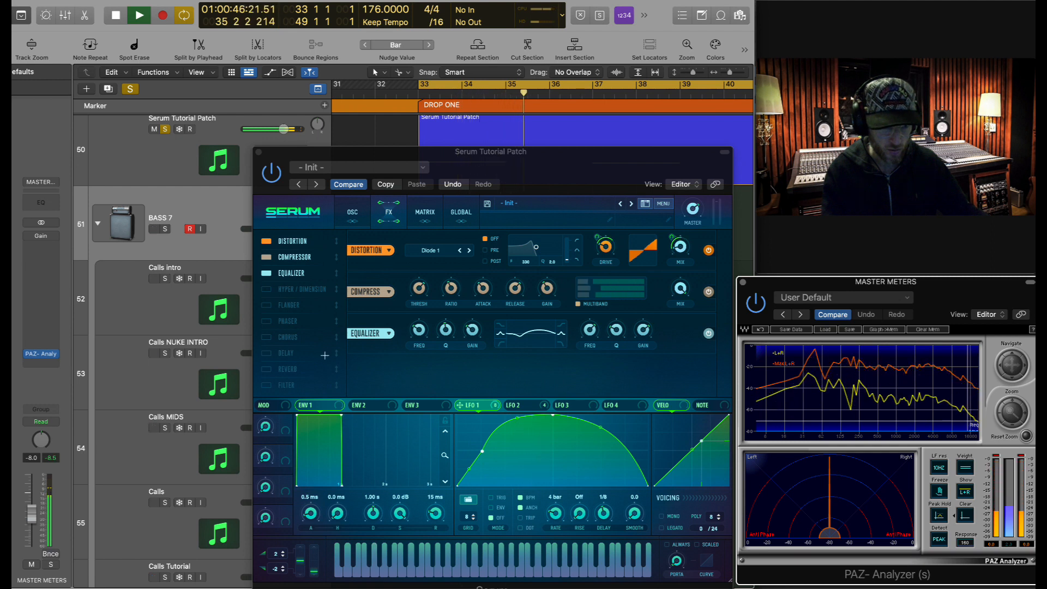
{"action": "left_click", "coordinate": [471, 334]}
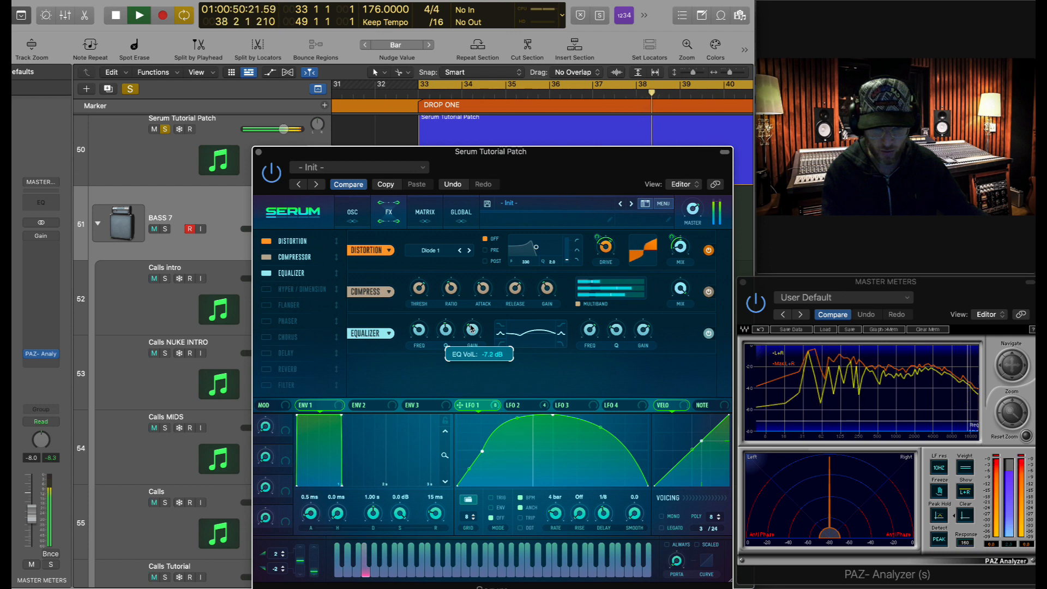
{"action": "key", "text": "space"}
{"action": "left_click", "coordinate": [885, 368]}
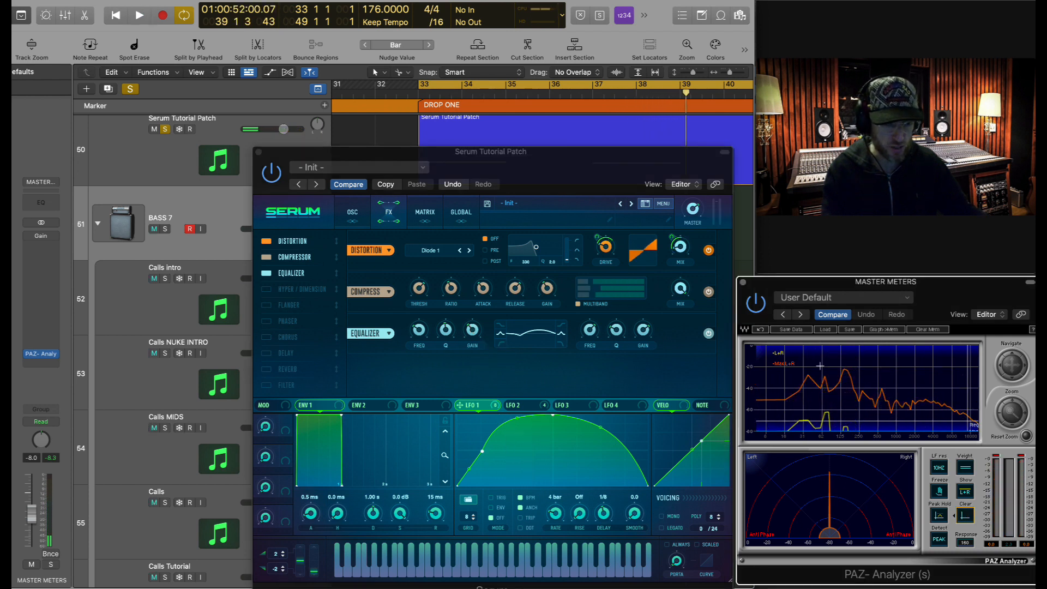
{"action": "key", "text": "space"}
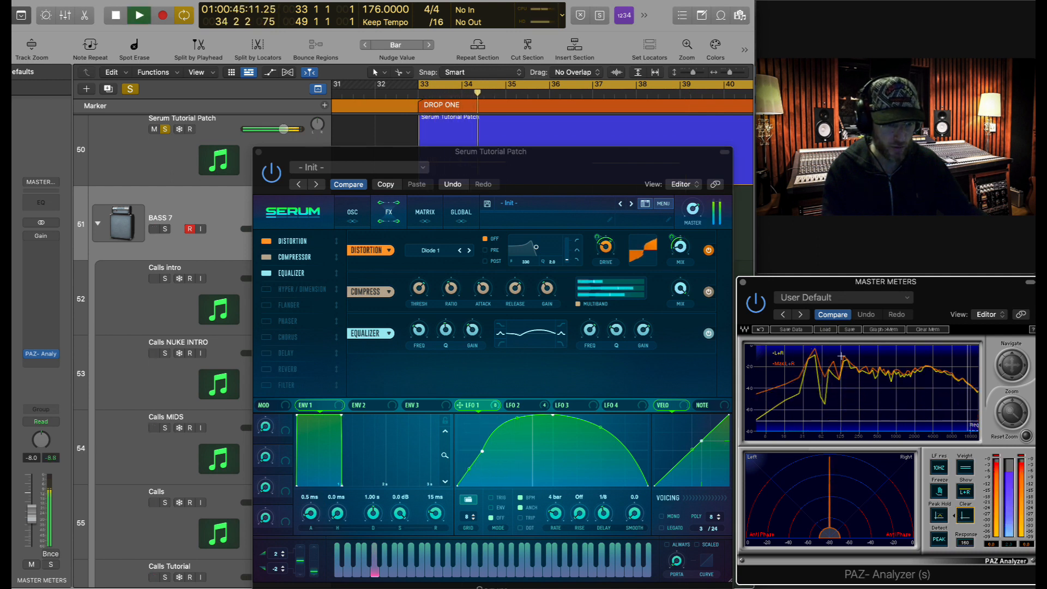
{"action": "key", "text": "space"}
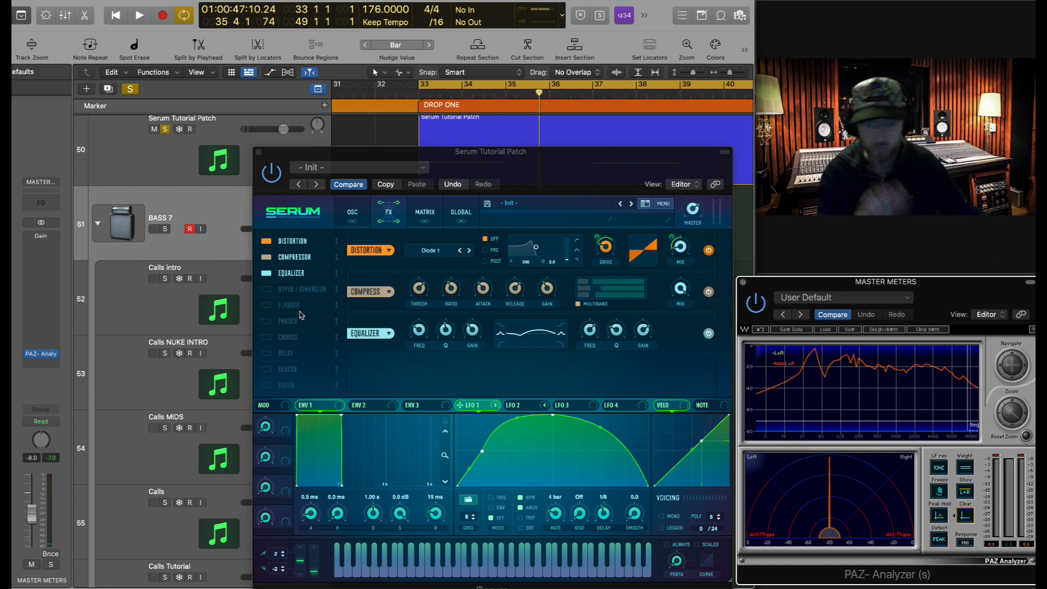
- Enable the MG Low 6 Filter, lower its cutoff, add about 13% drive, and audition
{"action": "left_click", "coordinate": [267, 385]}
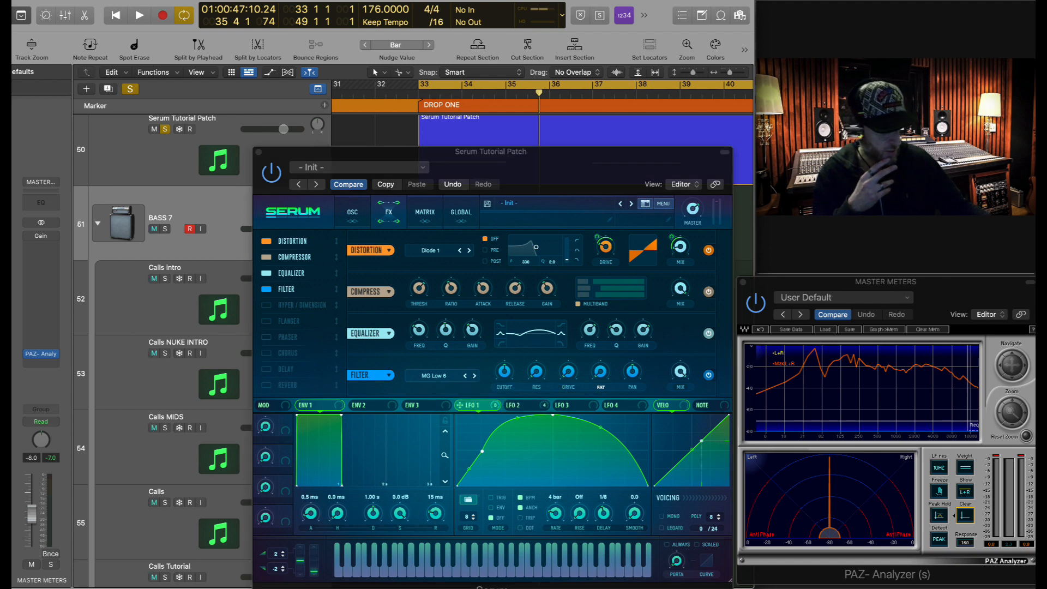
{"action": "left_click_drag", "start_coordinate": [503, 391], "coordinate": [493, 371]}
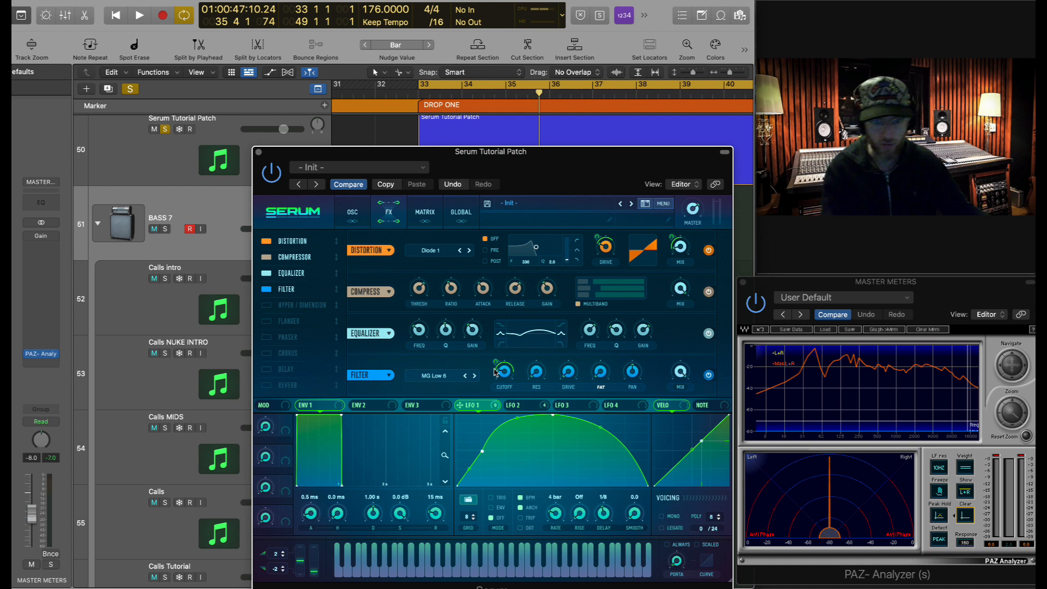
{"action": "key", "text": "space"}
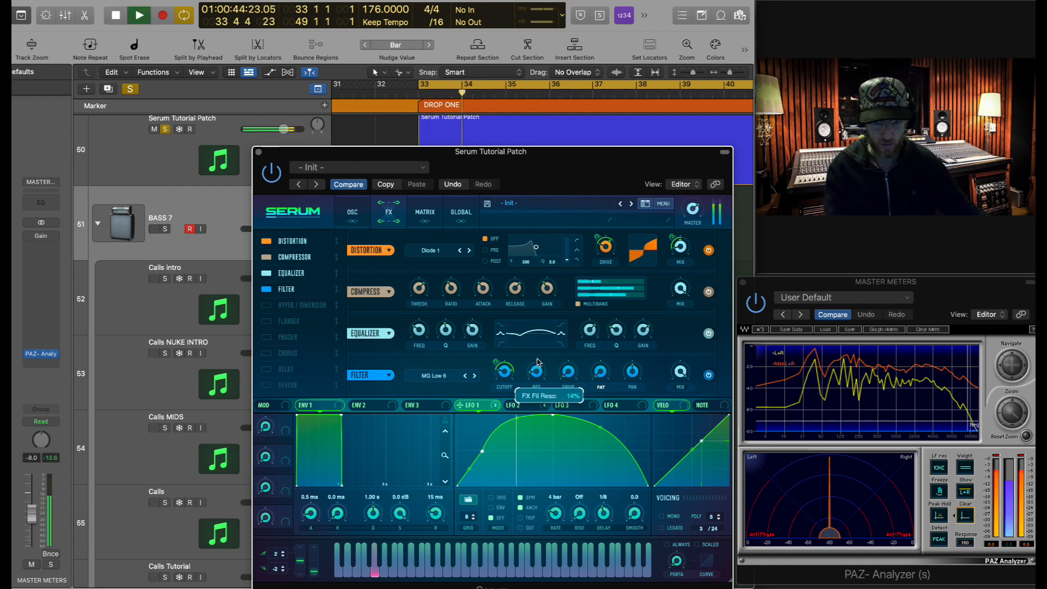
{"action": "key", "text": "space"}
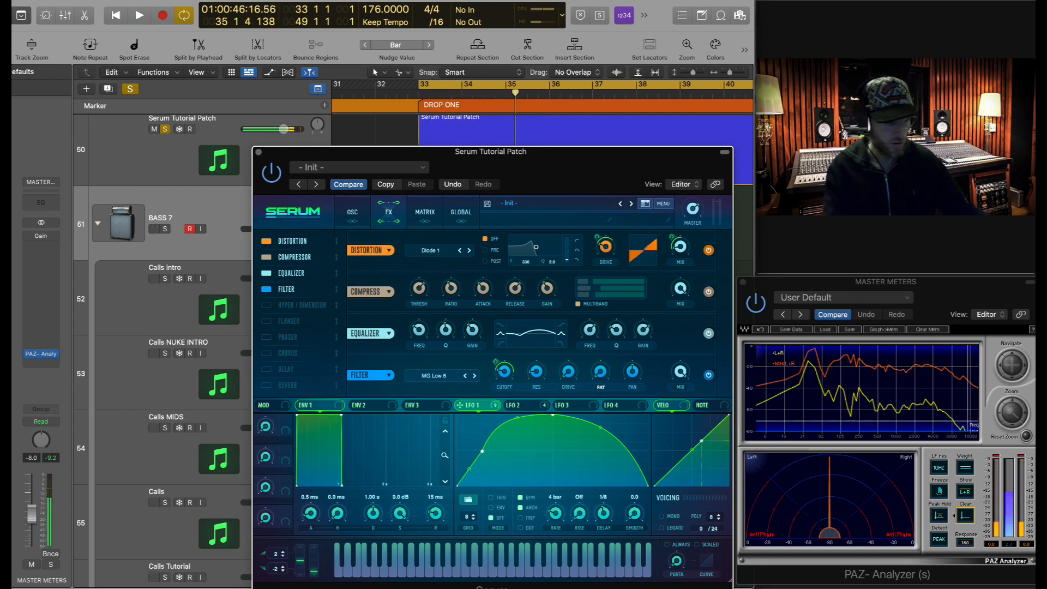
{"action": "left_click", "coordinate": [567, 376]}
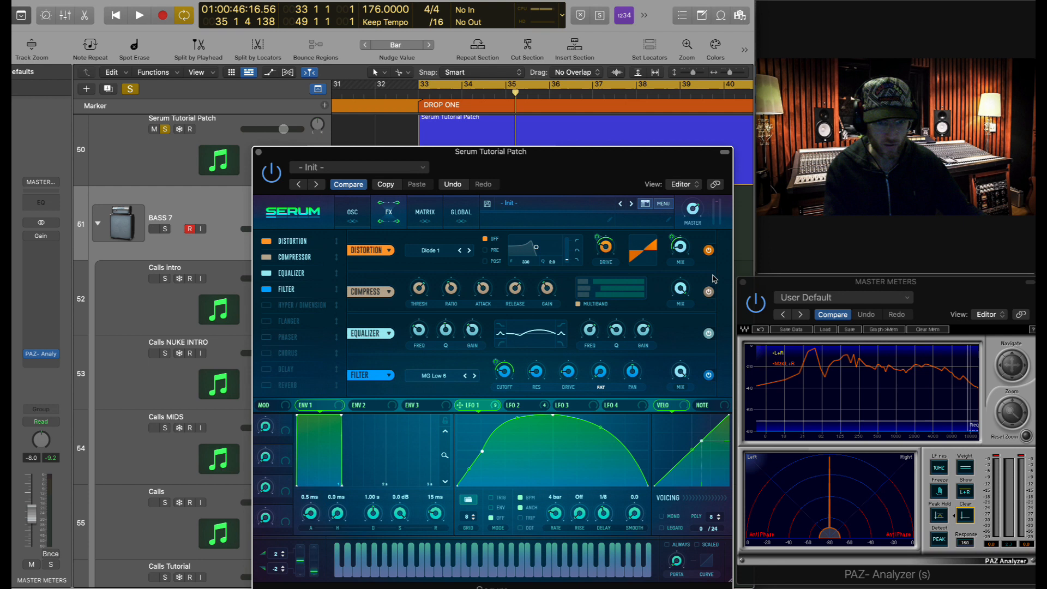
{"action": "key", "text": "space"}
{"action": "left_click_drag", "start_coordinate": [546, 184], "coordinate": [546, 157]}
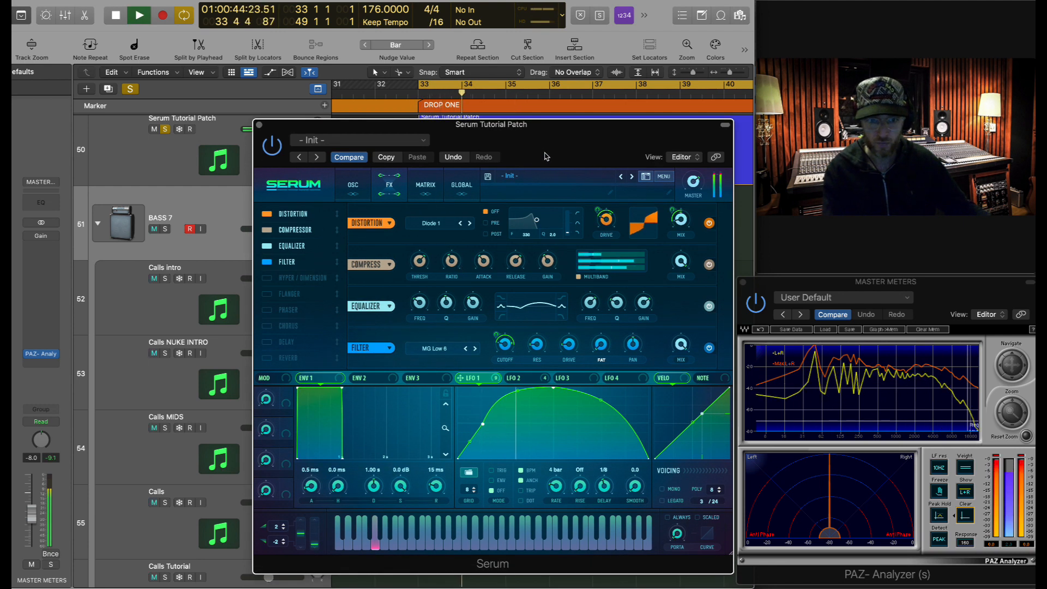
{"action": "key", "text": "space"}
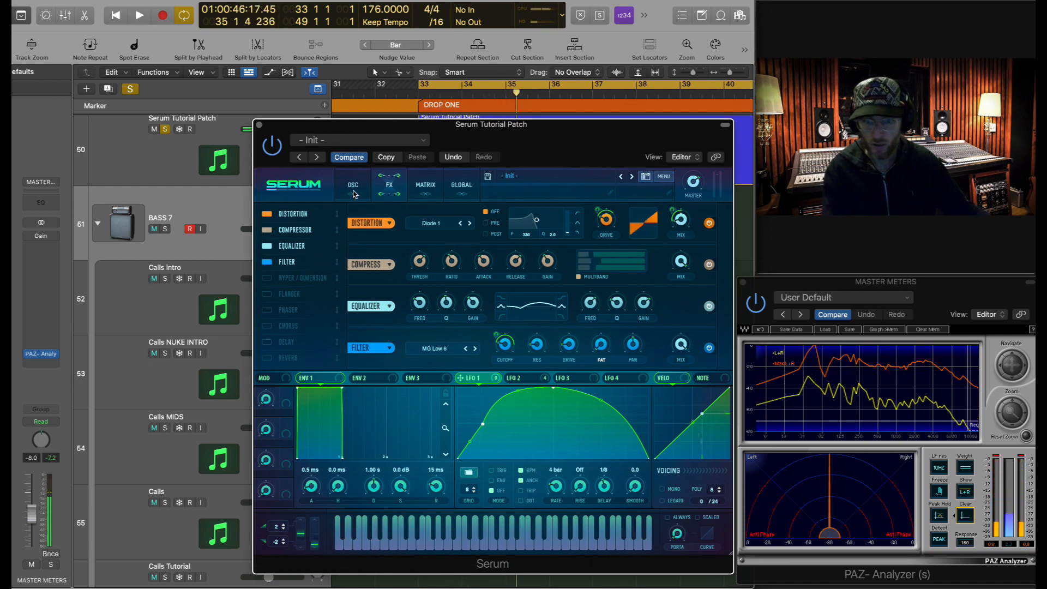
{"action": "left_click", "coordinate": [354, 192]}
- On the Serum Tutorial Patch track, lengthen the ENV1 release and audition from bar 33
{"action": "left_click_drag", "start_coordinate": [324, 132], "coordinate": [474, 238]}
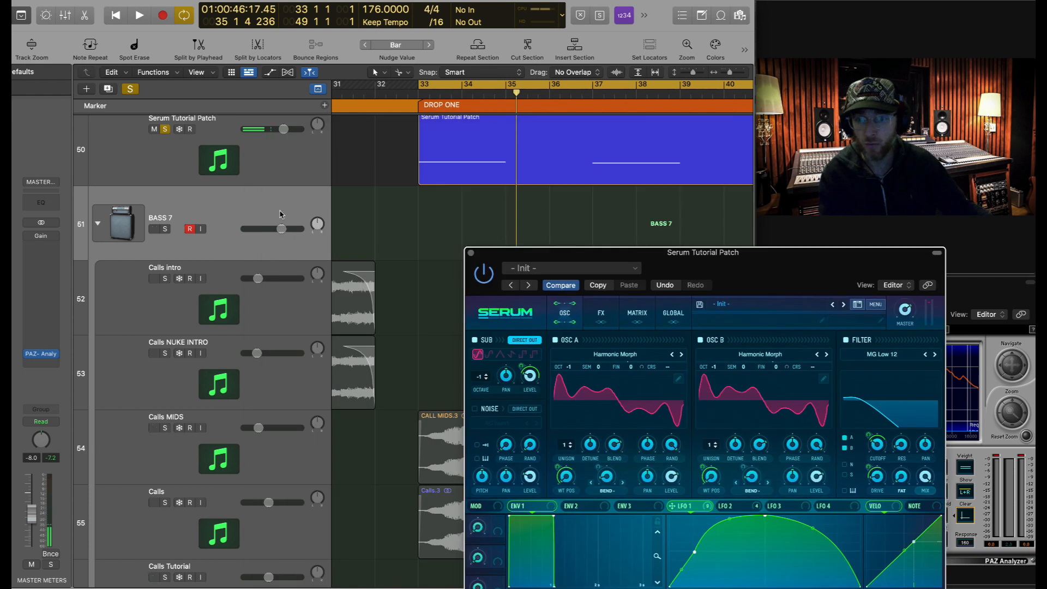
{"action": "scroll", "coordinate": [280, 214], "scroll_direction": "up", "scroll_amount": 2}
{"action": "left_click", "coordinate": [287, 214]}
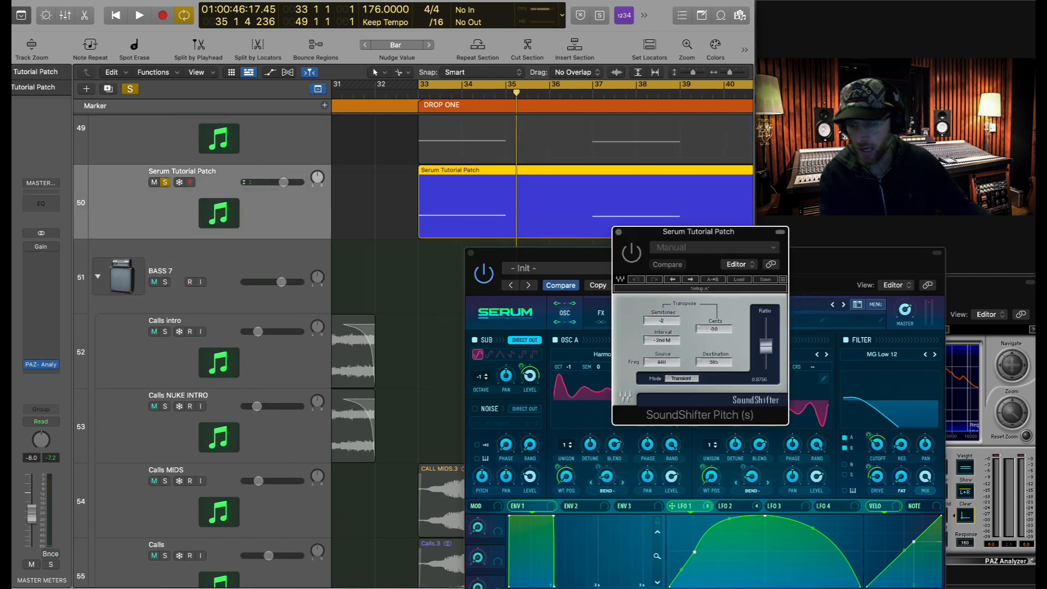
{"action": "key", "text": "space"}
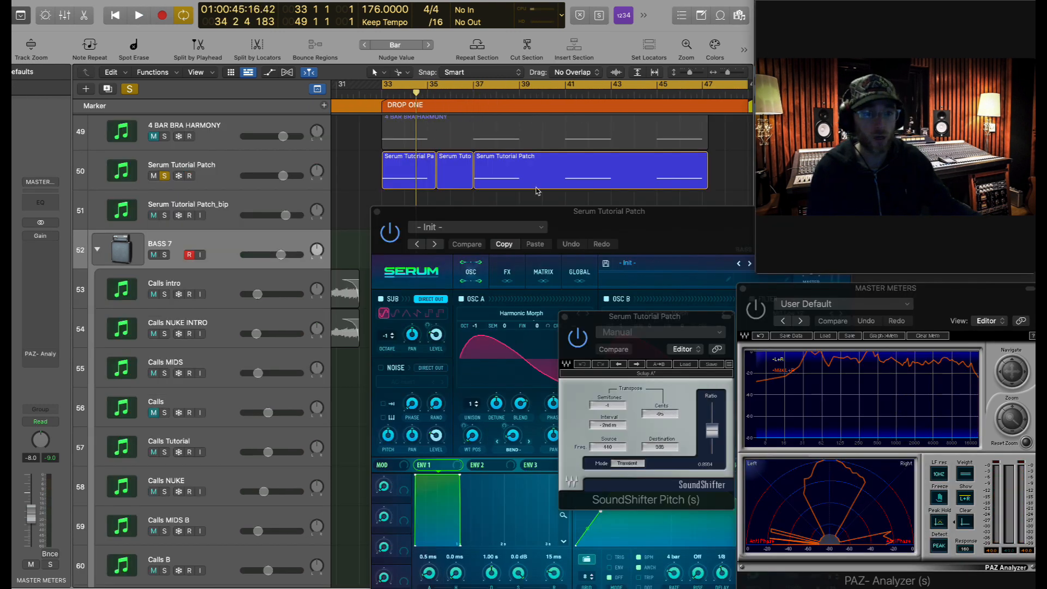
{"action": "left_click_drag", "start_coordinate": [643, 240], "coordinate": [602, 207]}
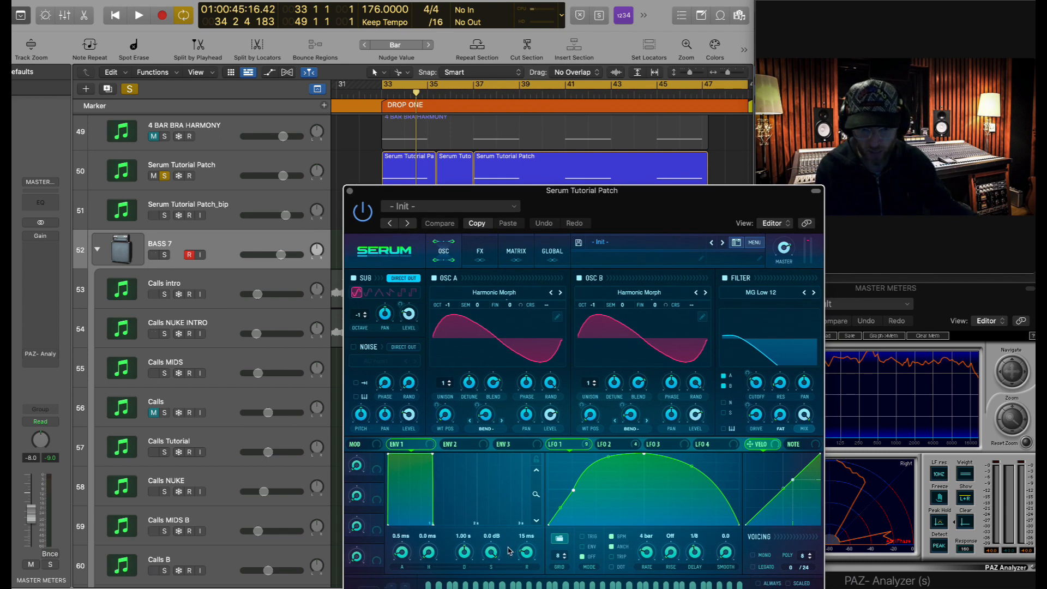
{"action": "left_click", "coordinate": [179, 169]}
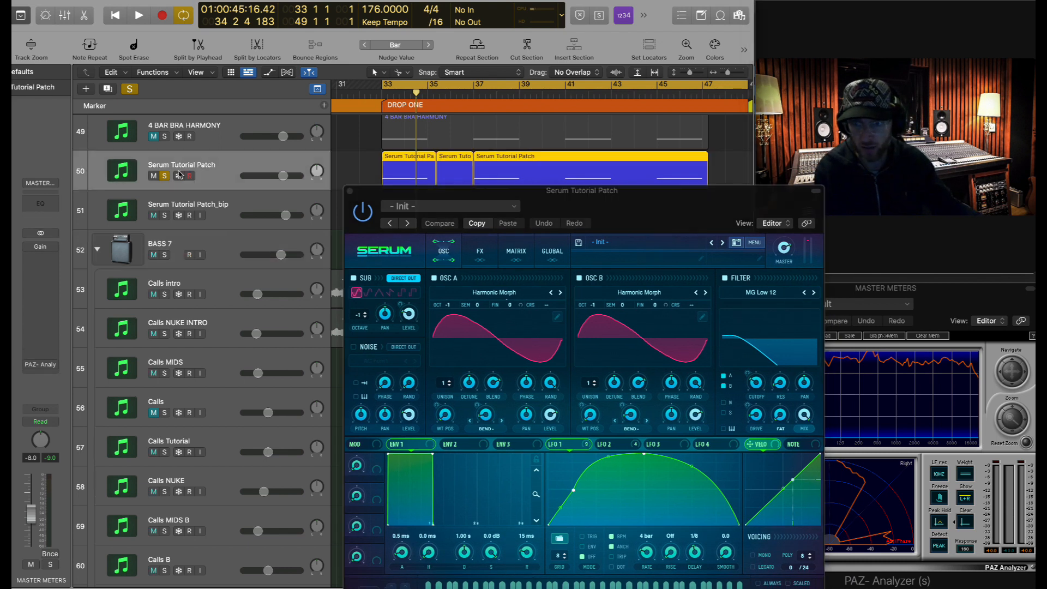
{"action": "left_click_drag", "start_coordinate": [528, 554], "coordinate": [530, 548]}
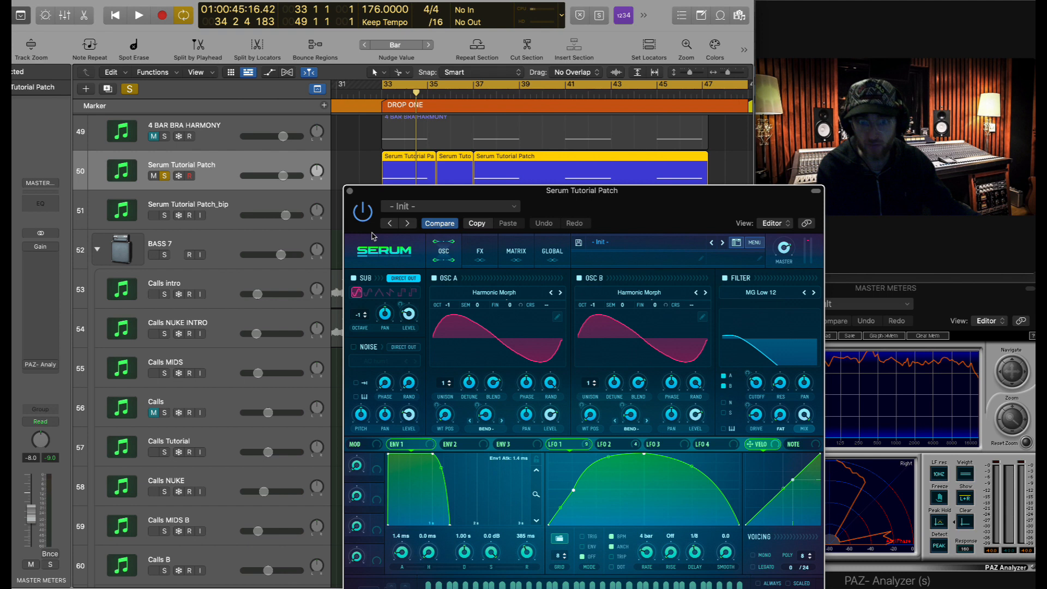
{"action": "key", "text": "space"}
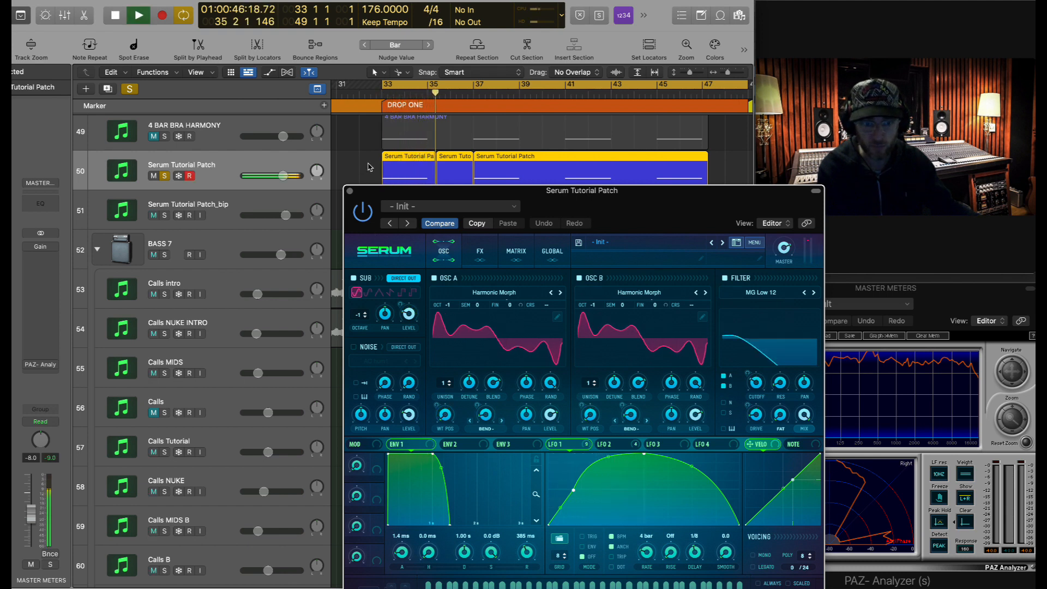
{"action": "key", "text": "space"}
- Close the Serum window and select the first Serum Tutorial Patch region
{"action": "left_click", "coordinate": [472, 260]}
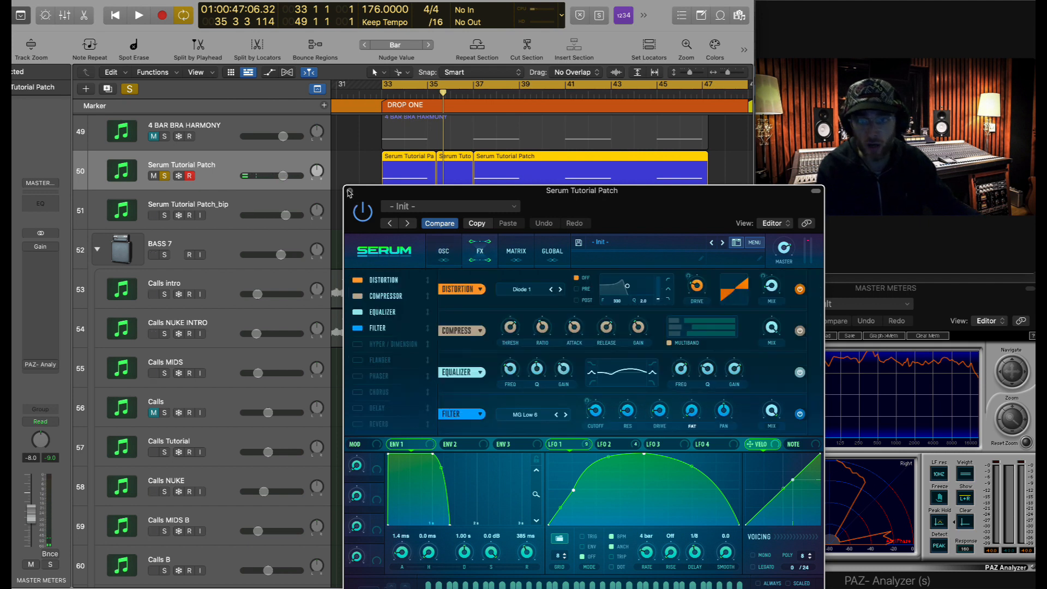
{"action": "left_click", "coordinate": [349, 192]}
{"action": "left_click", "coordinate": [428, 174]}
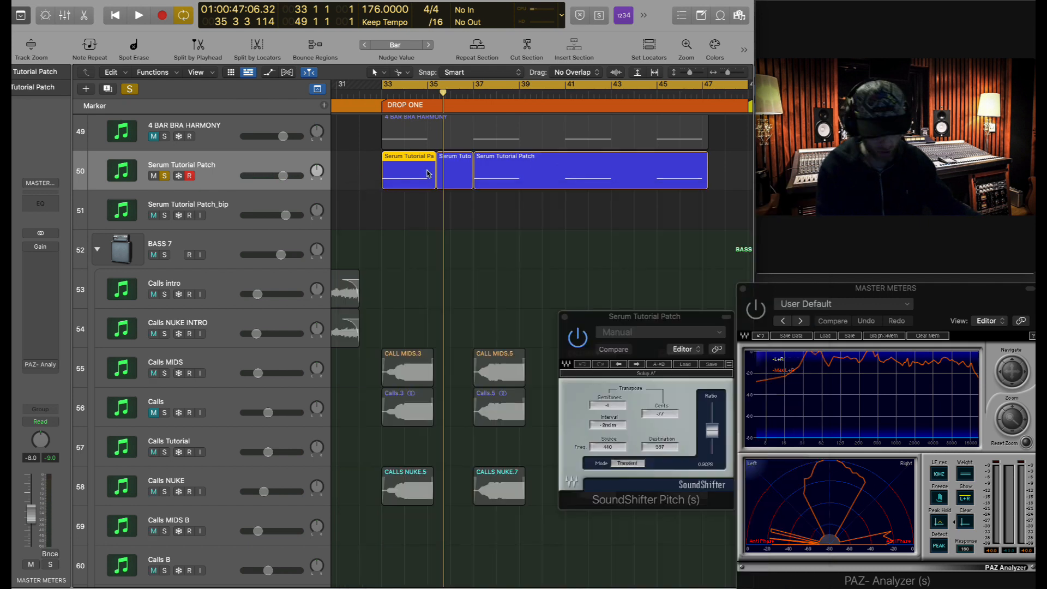
- Bounce the selected region in place and unsolo the Serum Tutorial Patch track
{"action": "key", "text": "ctrl+b"}
{"action": "key", "text": "Return"}
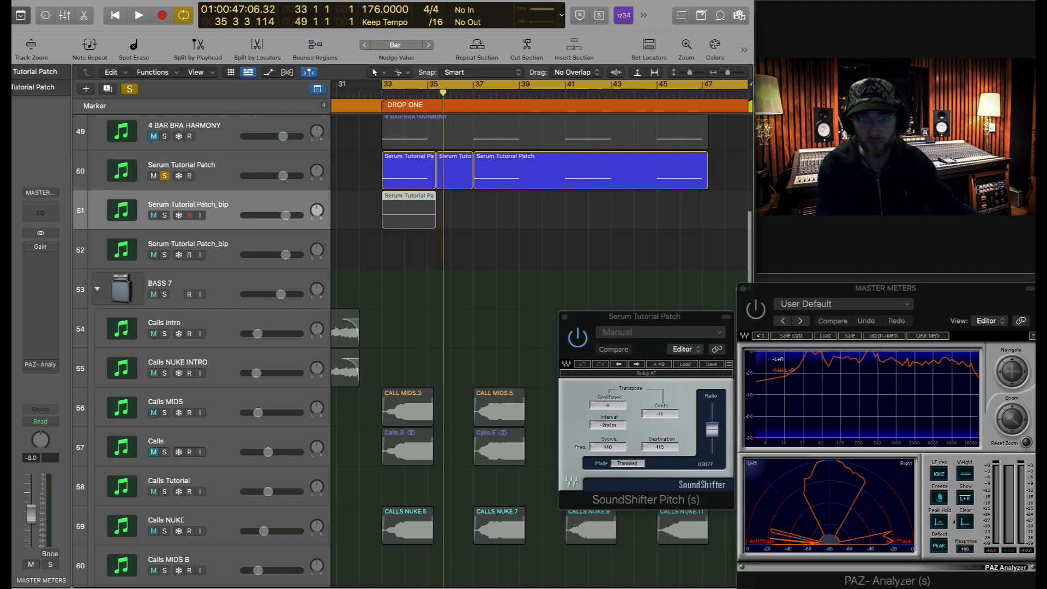
{"action": "scroll", "coordinate": [547, 264], "scroll_direction": "down", "scroll_amount": 3}
{"action": "scroll", "coordinate": [548, 264], "scroll_direction": "up", "scroll_amount": 5}
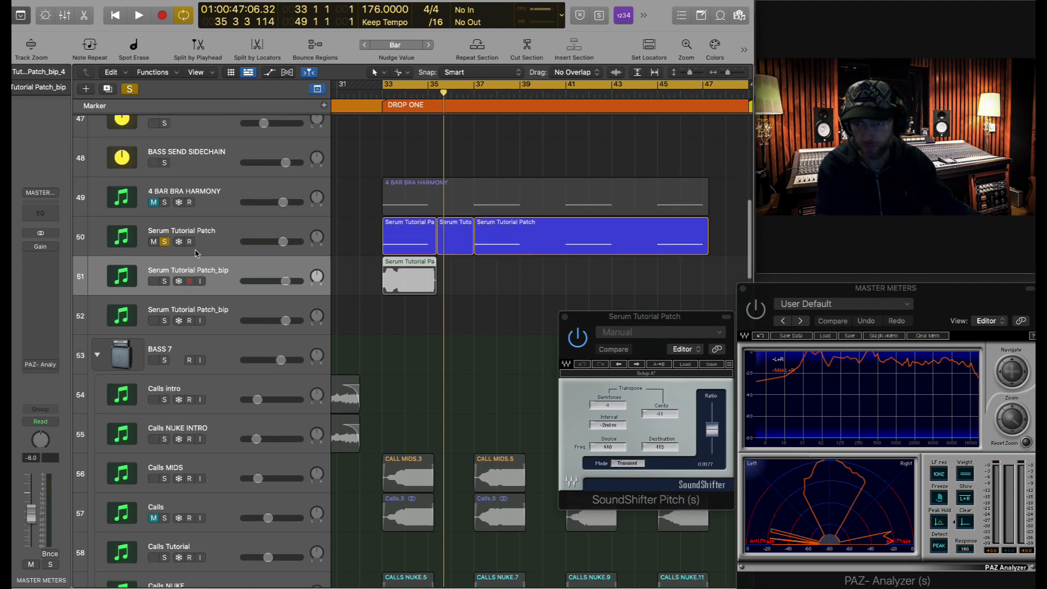
{"action": "left_click", "coordinate": [165, 243]}
- Delete the duplicate bounced bip track
{"action": "scroll", "coordinate": [642, 283], "scroll_direction": "down", "scroll_amount": 4}
{"action": "scroll", "coordinate": [449, 228], "scroll_direction": "down", "scroll_amount": 4}
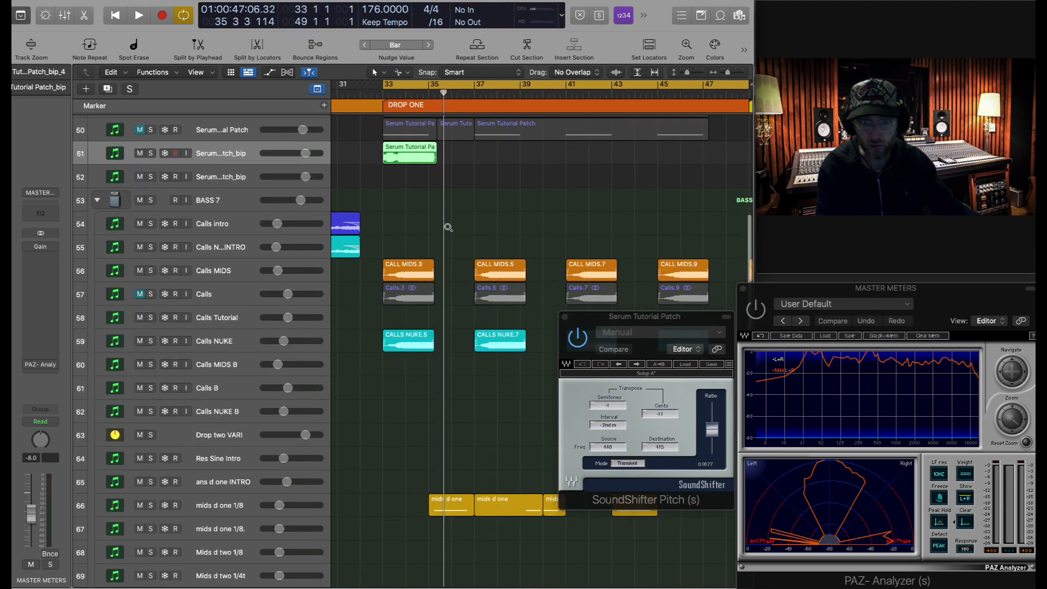
{"action": "scroll", "coordinate": [444, 229], "scroll_direction": "up", "scroll_amount": 2}
{"action": "left_click", "coordinate": [251, 229]}
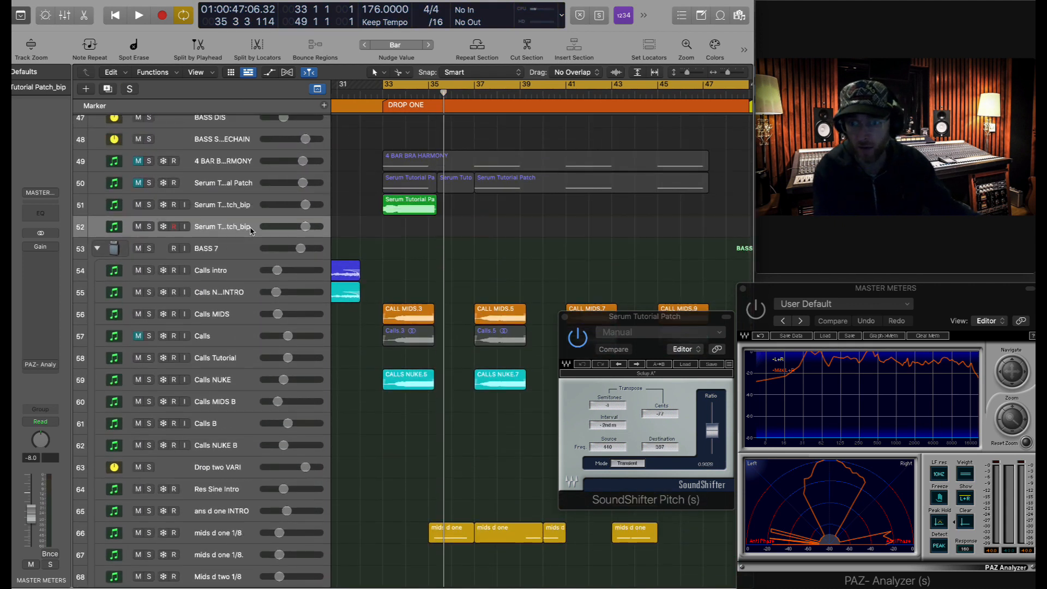
{"action": "key", "text": "super+BackSpace"}
- Solo the Calls track, audition it from bar 33, then unsolo it
{"action": "left_click", "coordinate": [233, 319]}
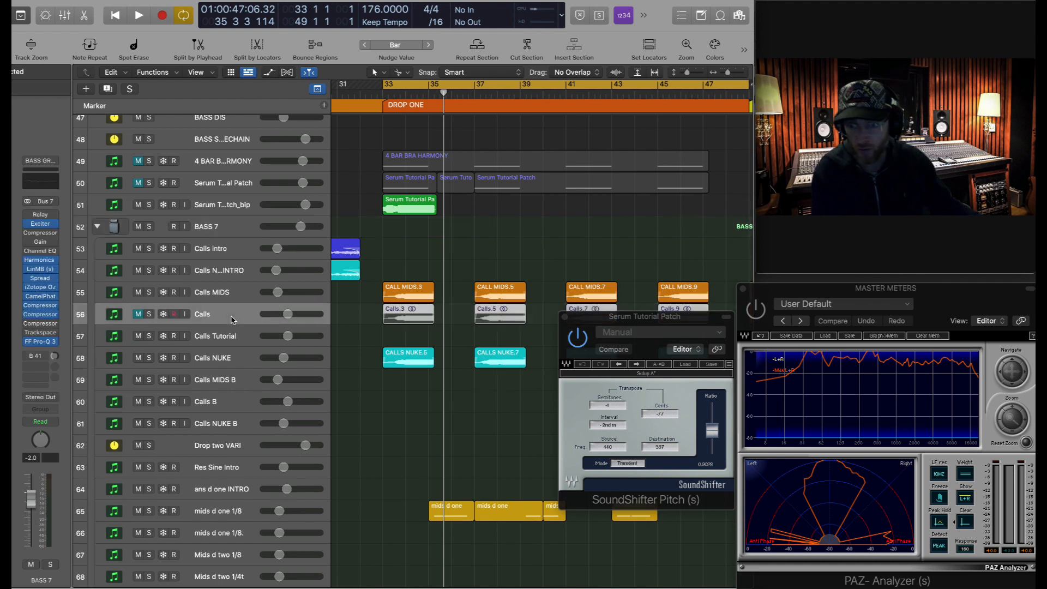
{"action": "left_click", "coordinate": [150, 315]}
{"action": "key", "text": "shift+space"}
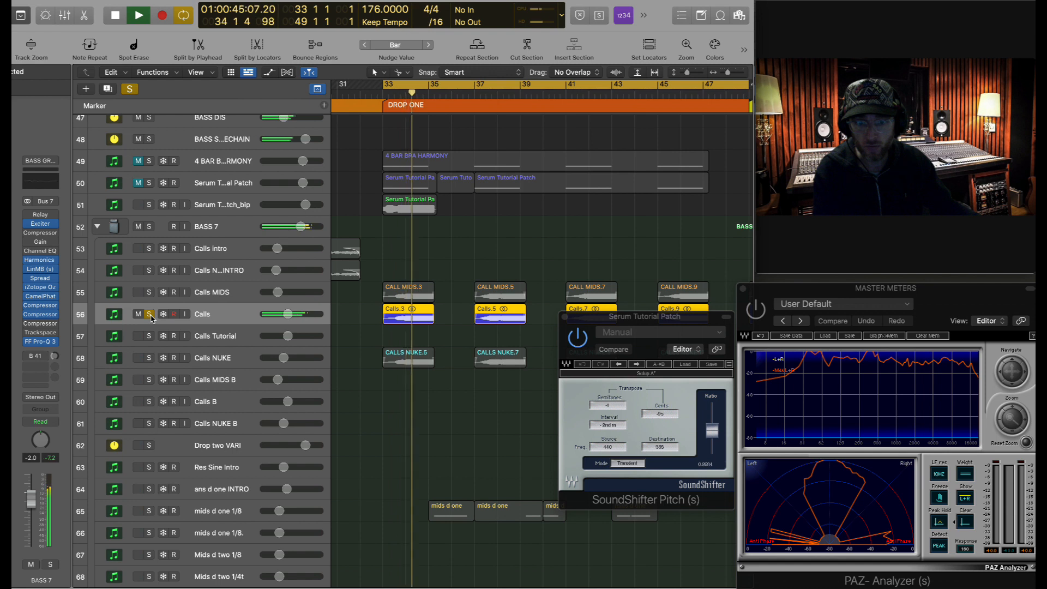
{"action": "key", "text": "space"}
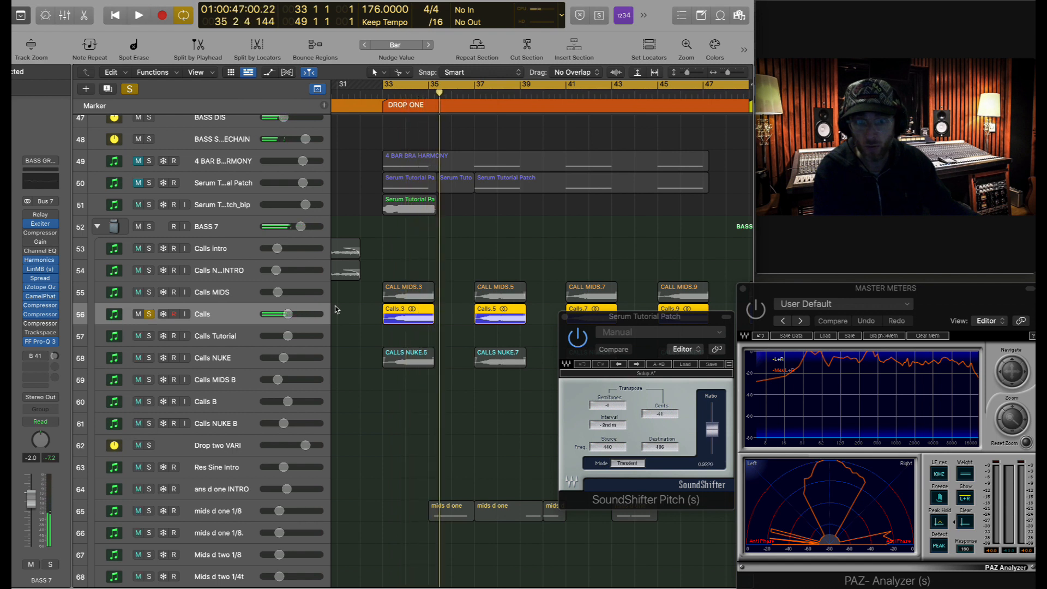
{"action": "left_click", "coordinate": [150, 315]}
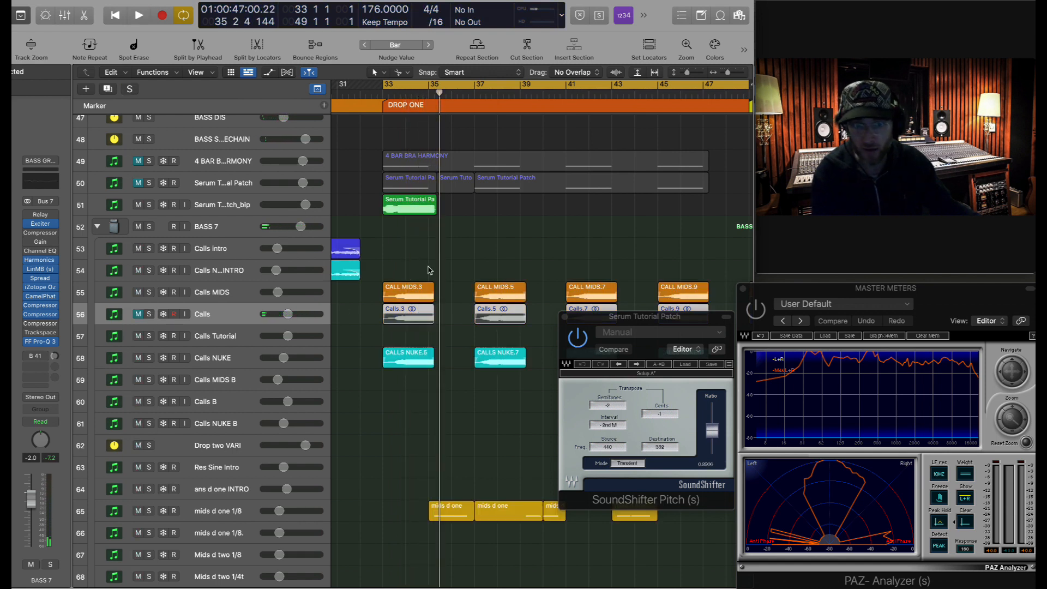
- Drag the Serum Tutorial Patch_bip_4 region onto the Calls Tutorial track at bar 33
{"action": "scroll", "coordinate": [429, 269], "scroll_direction": "up", "scroll_amount": 3}
{"action": "left_click", "coordinate": [236, 205]}
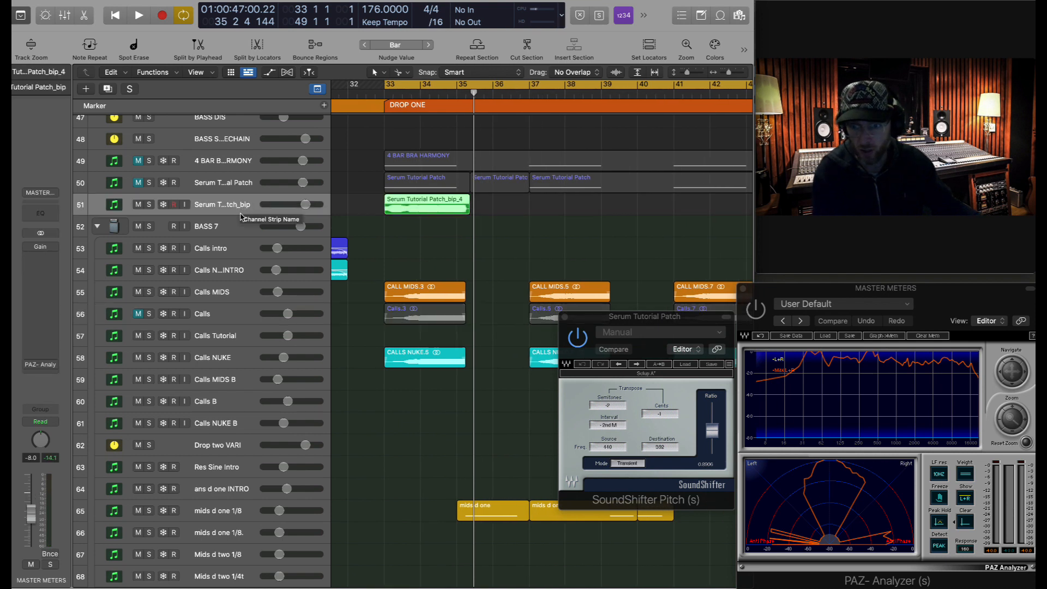
{"action": "left_click", "coordinate": [230, 316]}
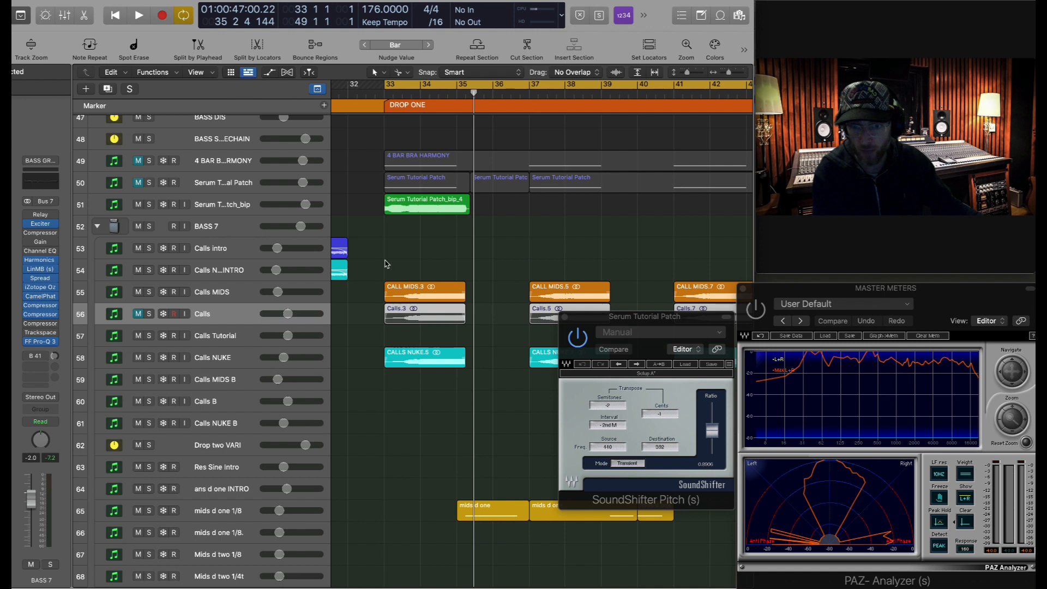
{"action": "left_click_drag", "start_coordinate": [408, 212], "coordinate": [410, 332]}
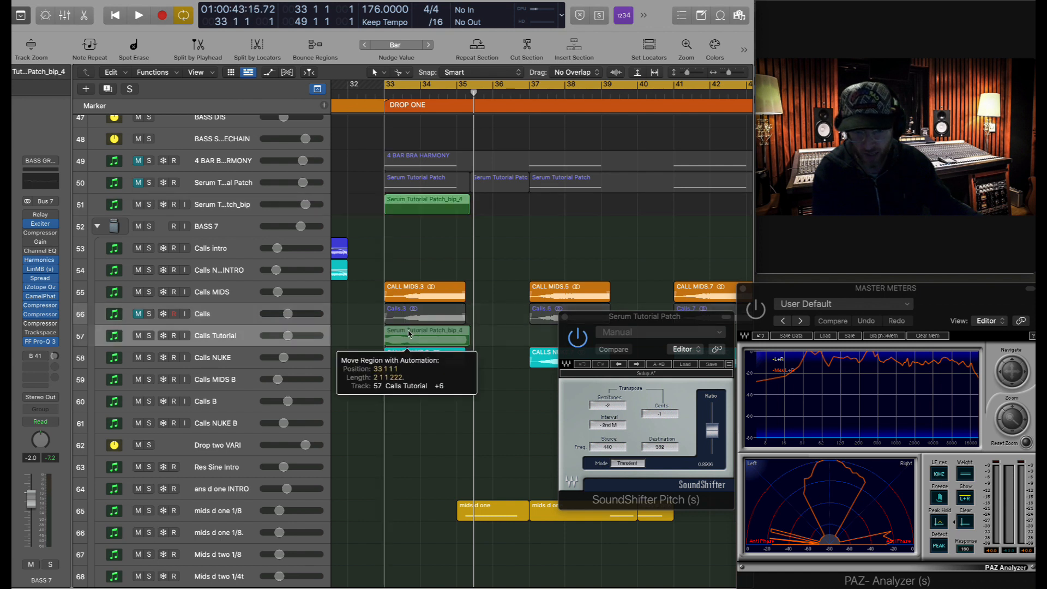
{"action": "scroll", "coordinate": [410, 332], "scroll_direction": "down", "scroll_amount": 1}
- Option-copy the bip region to bars 37, 41 and 45 on Calls Tutorial and trim the copies' ends
{"action": "scroll", "coordinate": [410, 333], "scroll_direction": "down", "scroll_amount": 1}
{"action": "key", "text": "super+Left"}
{"action": "key", "text": "super+Left"}
{"action": "key", "text": "super+Left"}
{"action": "left_click_drag", "start_coordinate": [487, 296], "coordinate": [487, 297]}
{"action": "left_click_drag", "start_coordinate": [404, 299], "coordinate": [585, 296]}
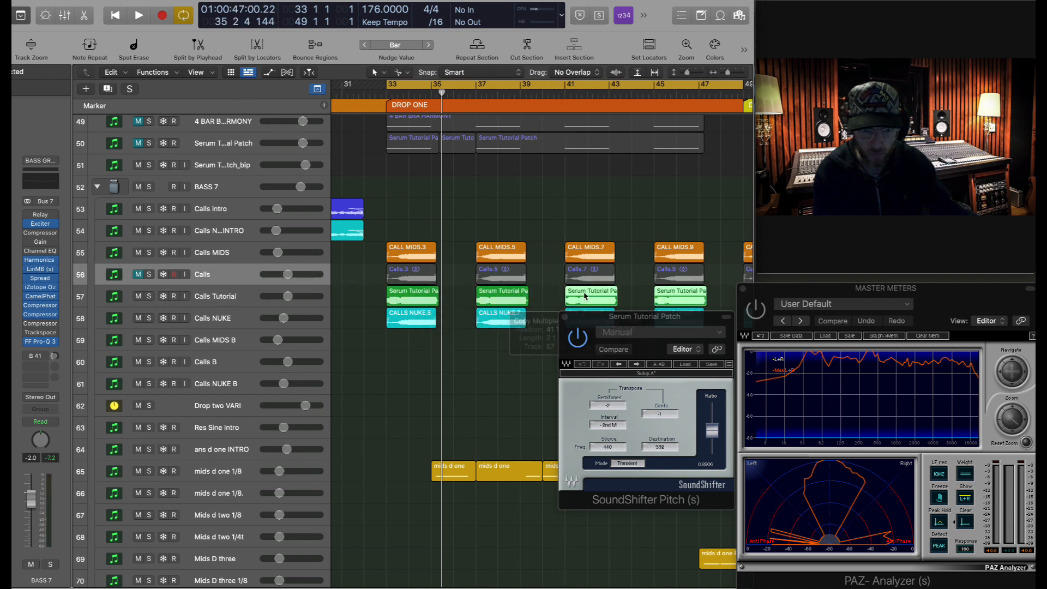
{"action": "key", "text": "super+Right"}
{"action": "key", "text": "super+Right"}
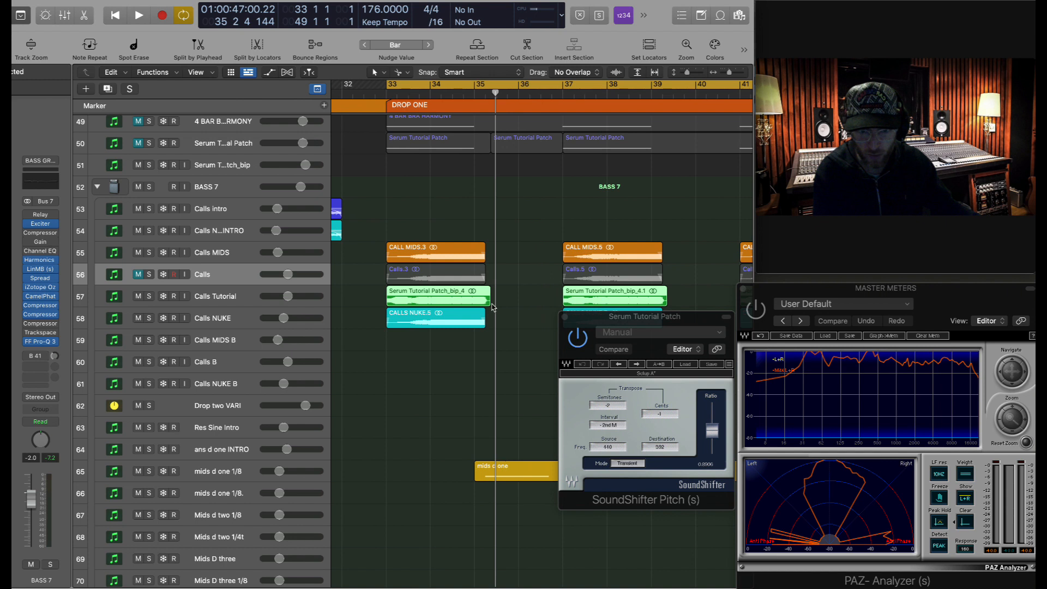
{"action": "left_click_drag", "start_coordinate": [488, 301], "coordinate": [485, 302]}
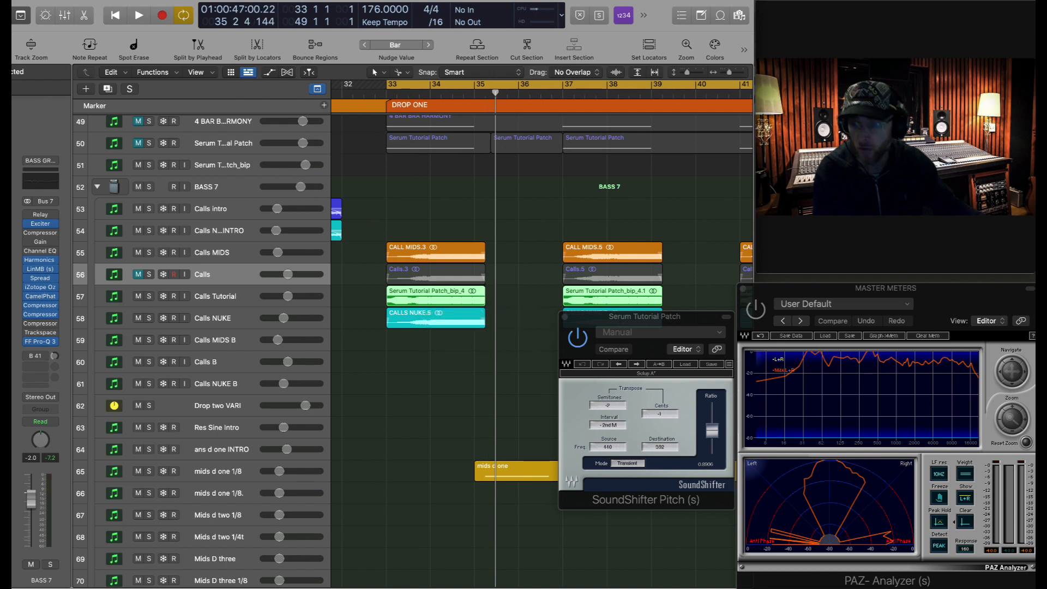
- Set a 17–50 cycle, play from bar 17, and close the SoundShifter window
{"action": "scroll", "coordinate": [31, 189], "scroll_direction": "up", "scroll_amount": 5}
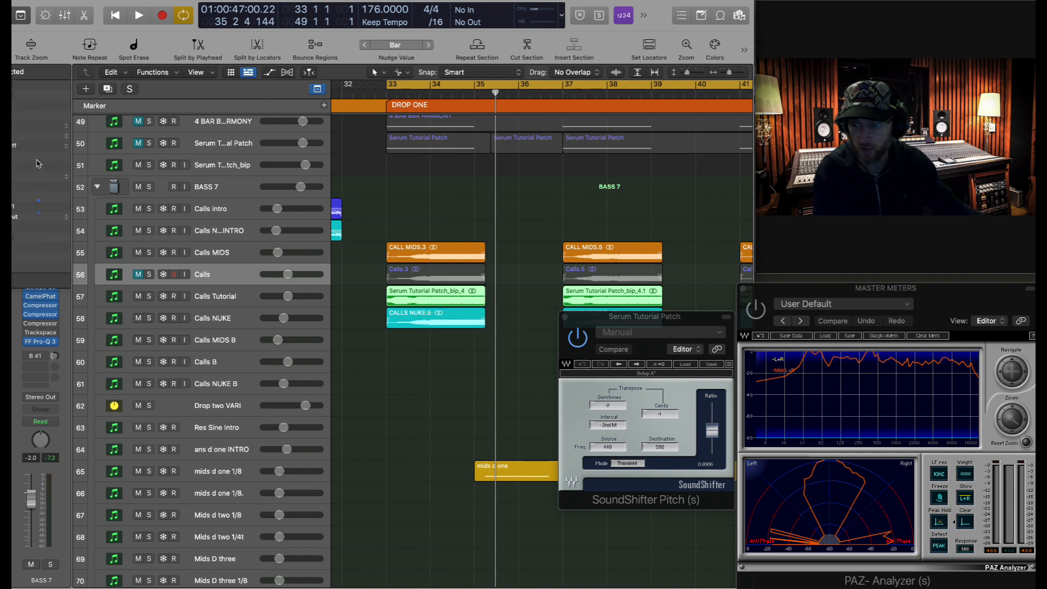
{"action": "key", "text": "super+Up"}
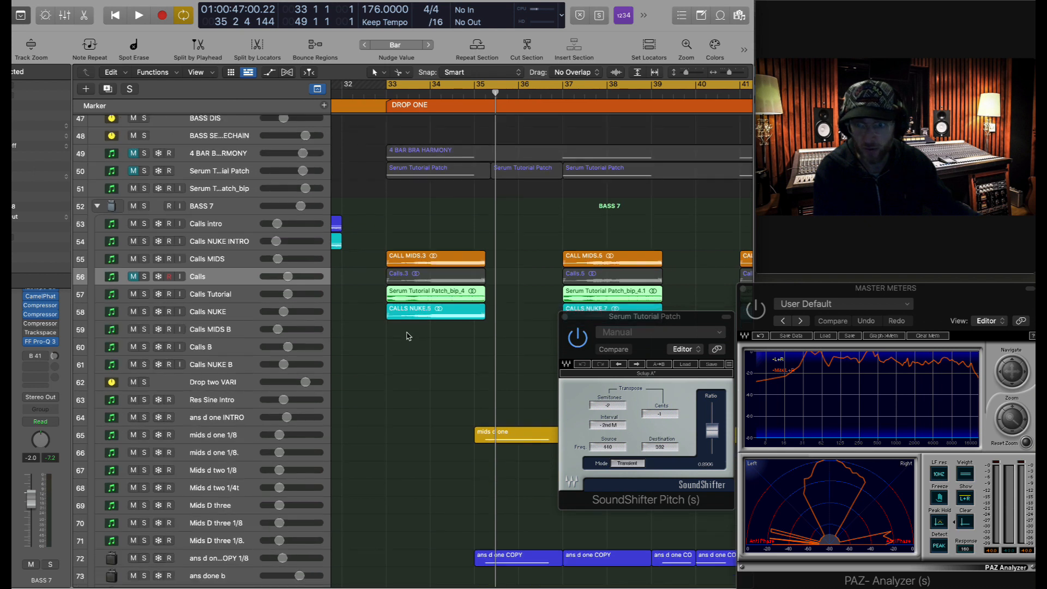
{"action": "key", "text": "super+Left"}
{"action": "key", "text": "super+Left"}
{"action": "key", "text": "super+Left"}
{"action": "key", "text": "super+Left"}
{"action": "key", "text": "super+Left"}
{"action": "key", "text": "super+Left"}
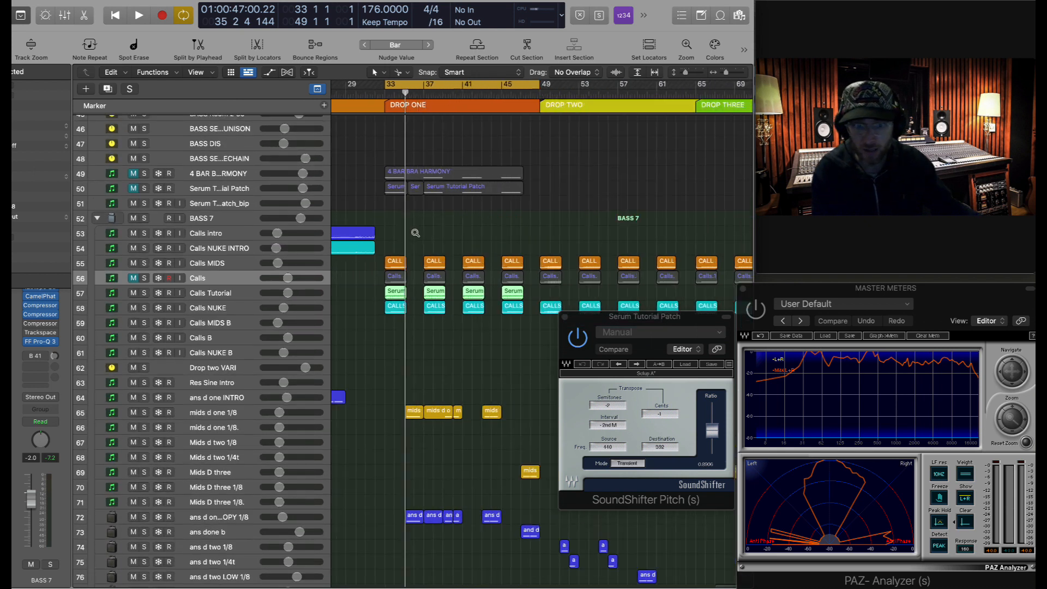
{"action": "left_click_drag", "start_coordinate": [361, 90], "coordinate": [645, 86]}
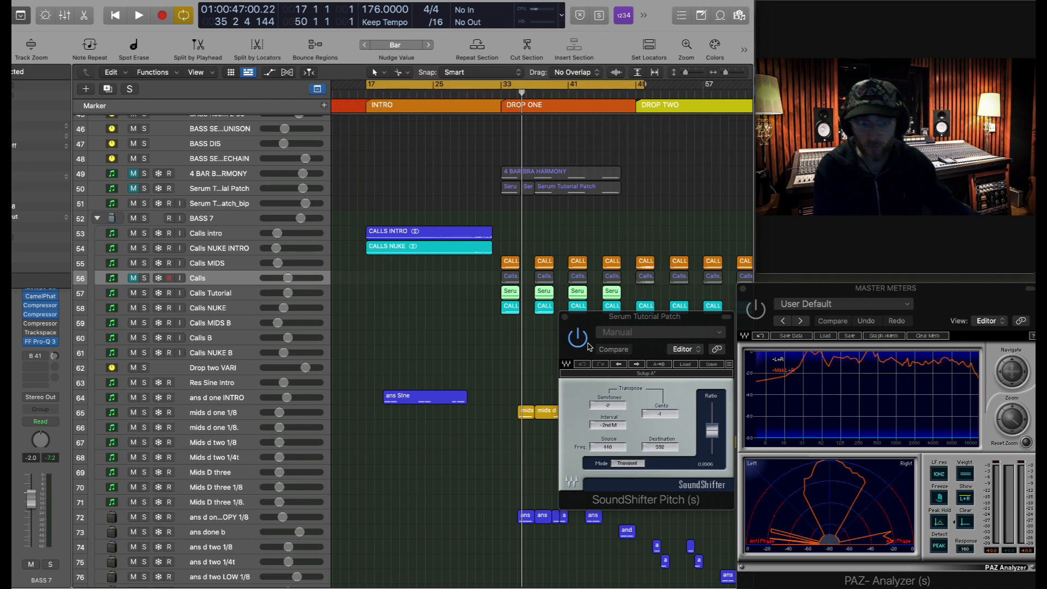
{"action": "key", "text": "space"}
{"action": "left_click", "coordinate": [564, 316]}
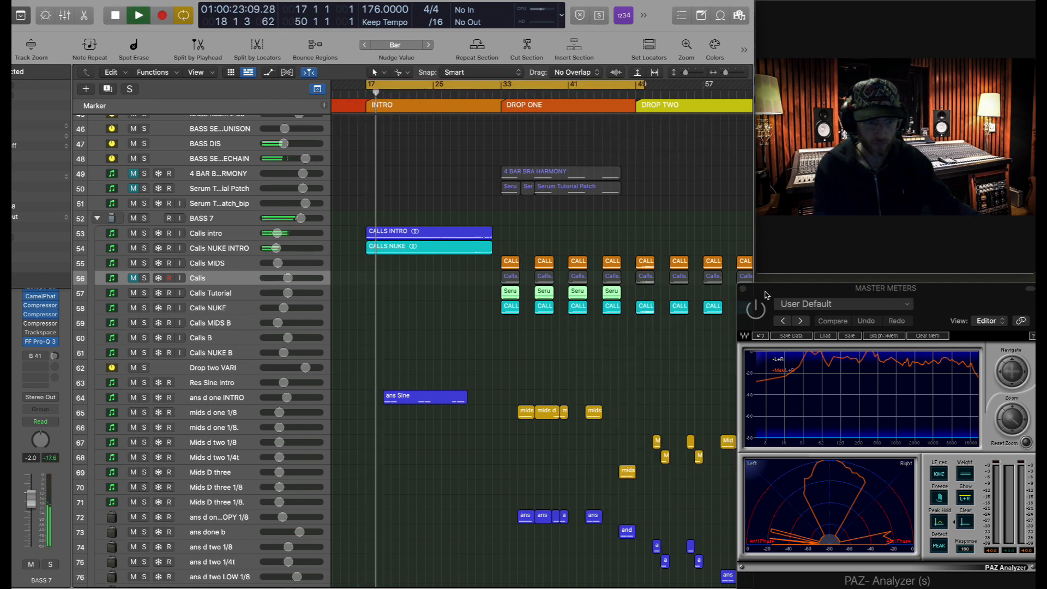
{"action": "left_click_drag", "start_coordinate": [765, 292], "coordinate": [766, 296]}
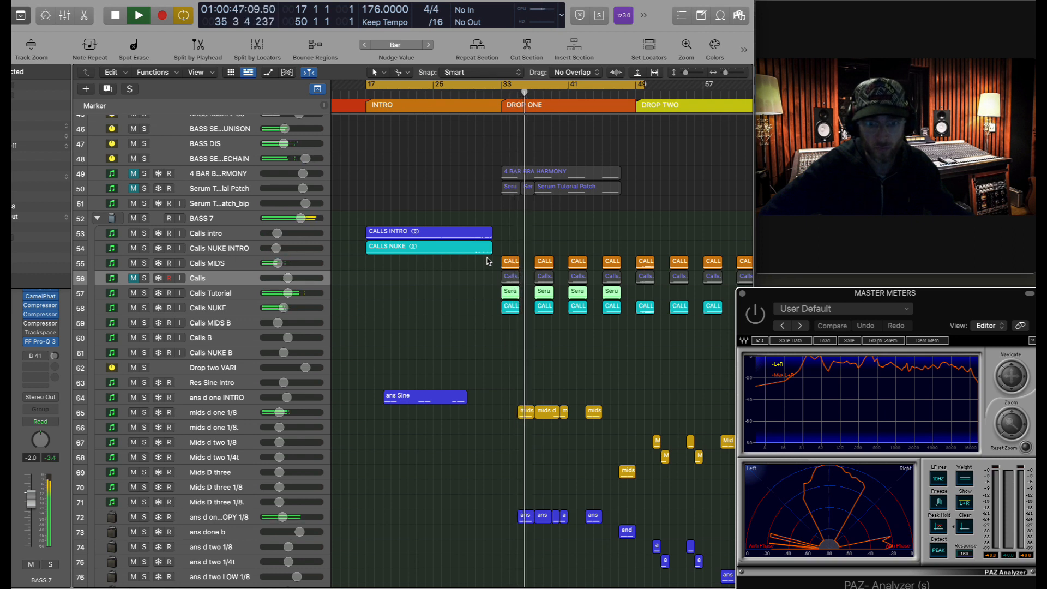
{"action": "scroll", "coordinate": [593, 257], "scroll_direction": "up", "scroll_amount": 5}
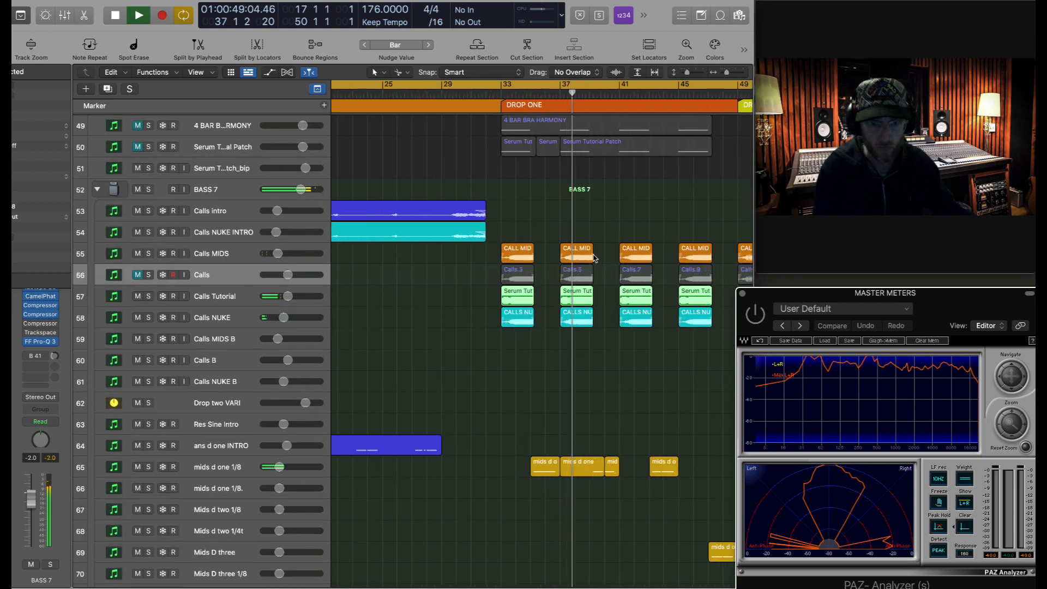
{"action": "scroll", "coordinate": [594, 258], "scroll_direction": "up", "scroll_amount": 5}
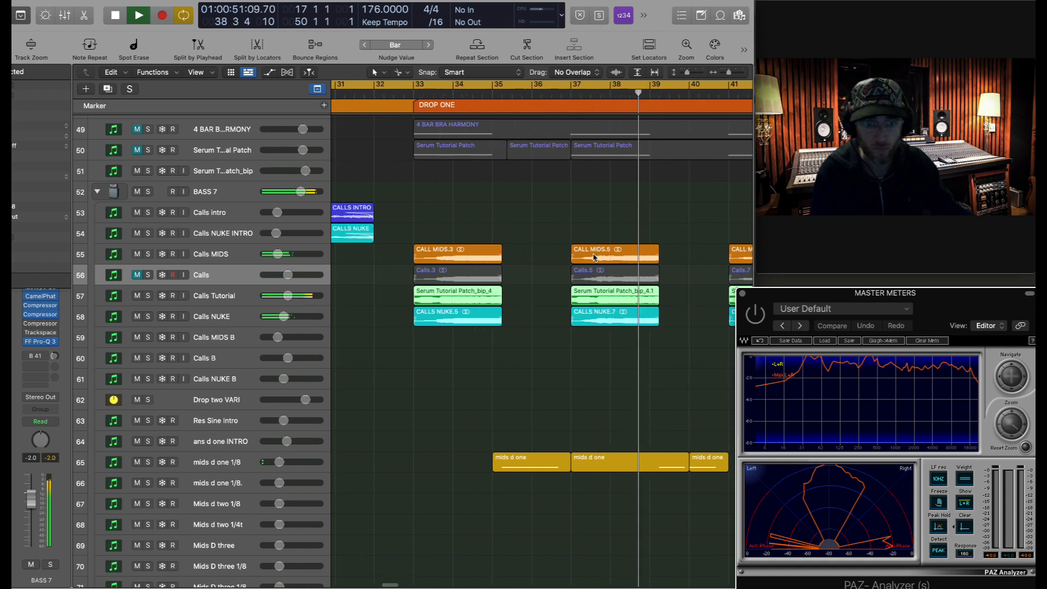
{"action": "scroll", "coordinate": [594, 258], "scroll_direction": "right", "scroll_amount": 5}
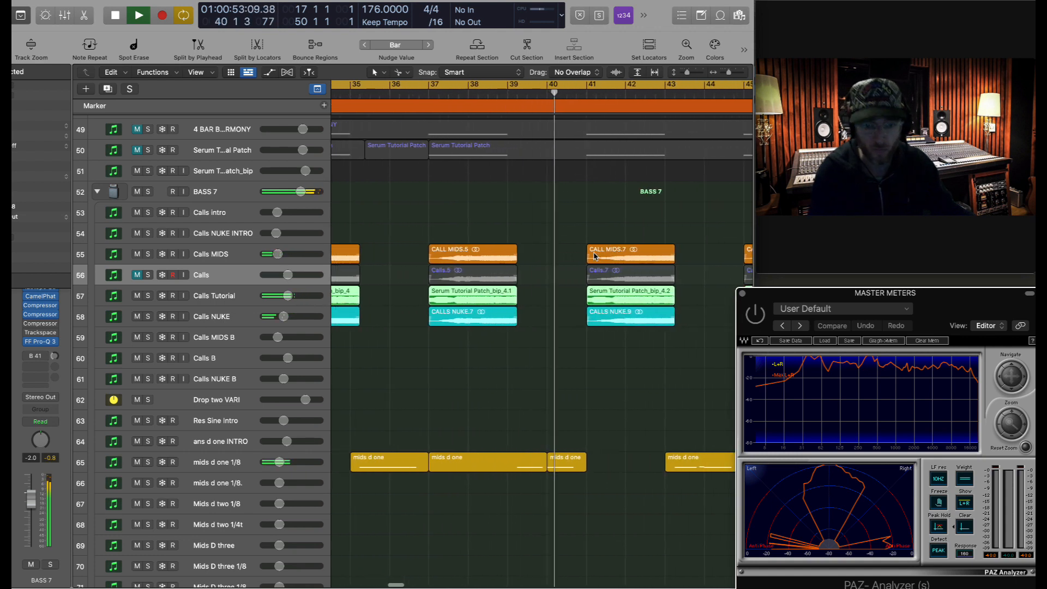
{"action": "scroll", "coordinate": [593, 256], "scroll_direction": "down", "scroll_amount": 6}
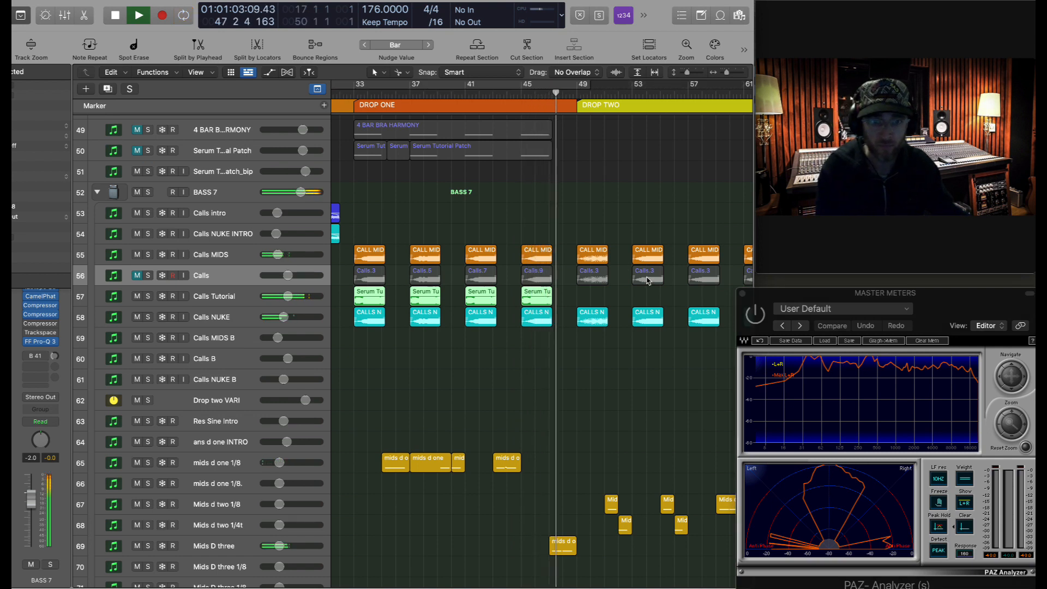
- Stop playback and draw a cycle range from bar 25, first ending around bar 60
{"action": "key", "text": "space"}
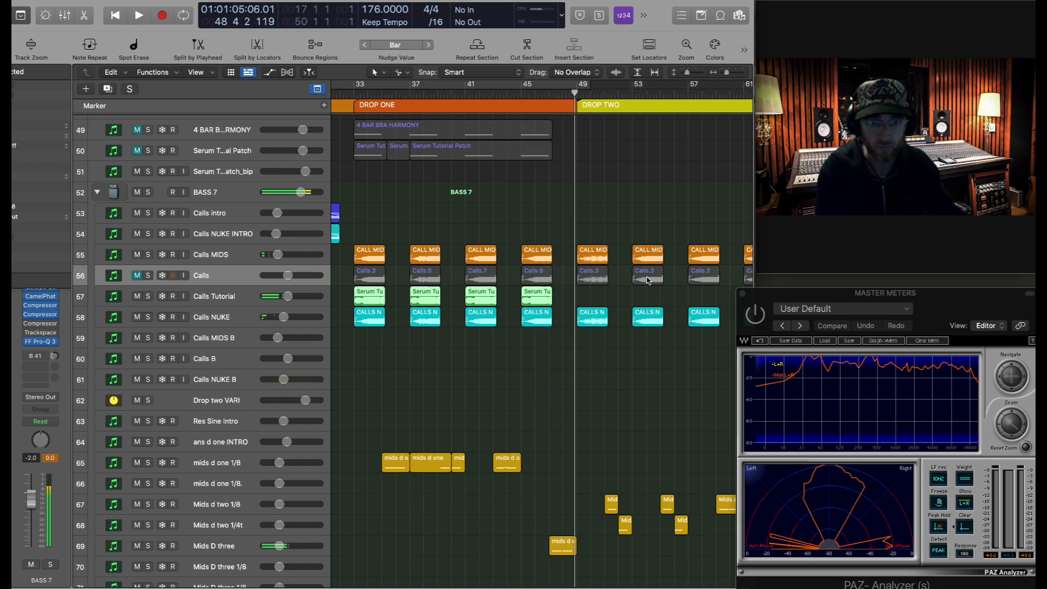
{"action": "scroll", "coordinate": [599, 279], "scroll_direction": "down", "scroll_amount": 3}
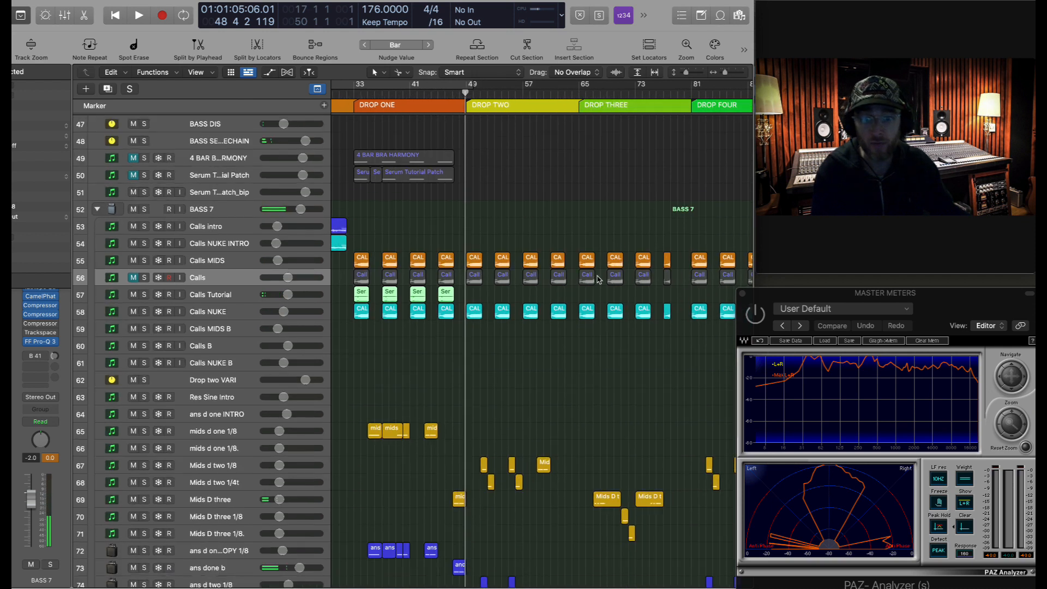
{"action": "scroll", "coordinate": [598, 279], "scroll_direction": "left", "scroll_amount": 3}
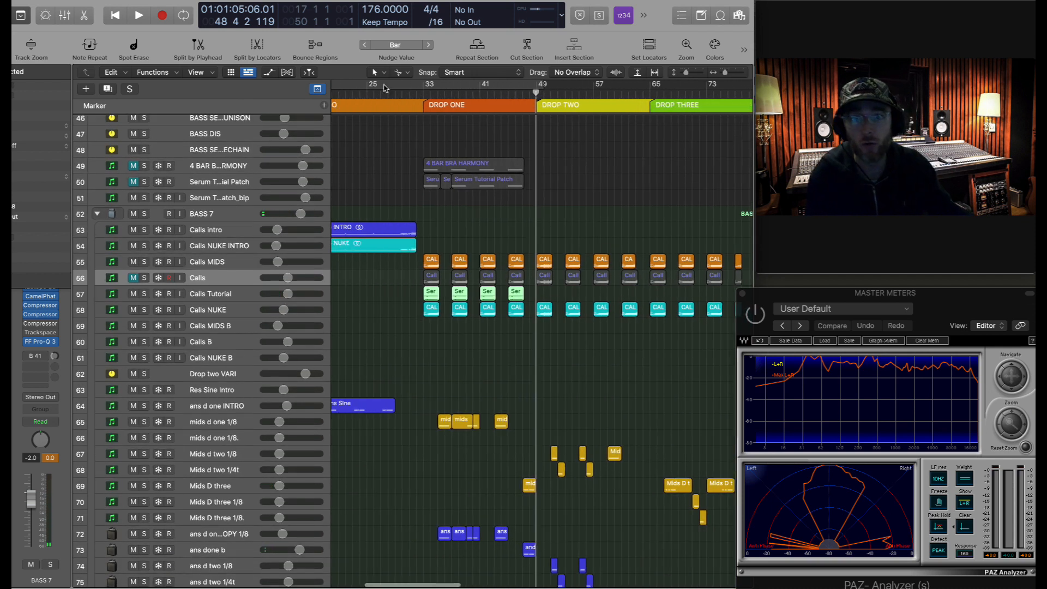
{"action": "left_click_drag", "start_coordinate": [372, 85], "coordinate": [637, 107]}
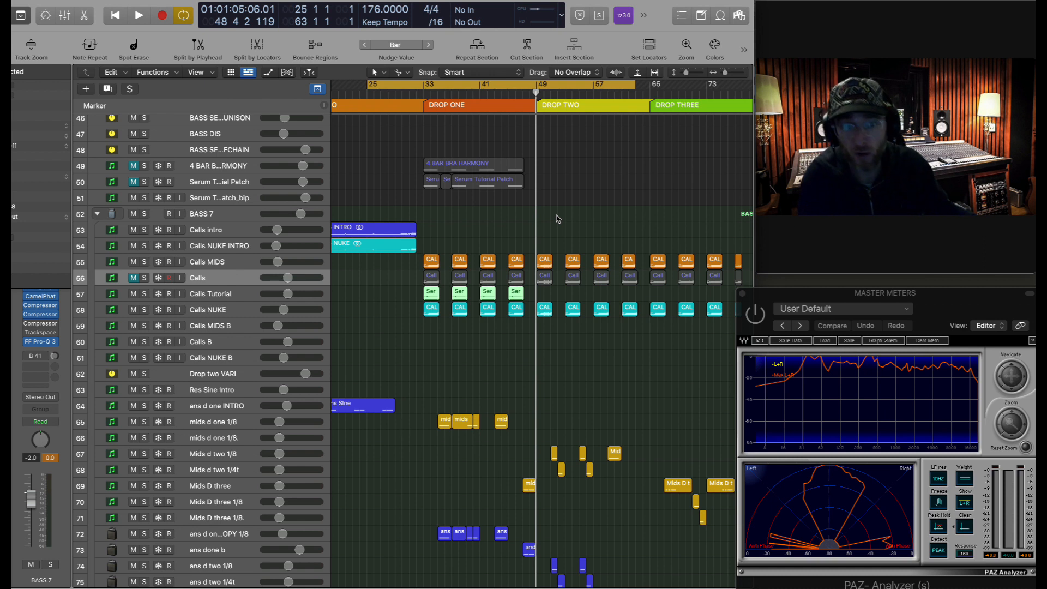
{"action": "left_click_drag", "start_coordinate": [372, 86], "coordinate": [650, 98]}
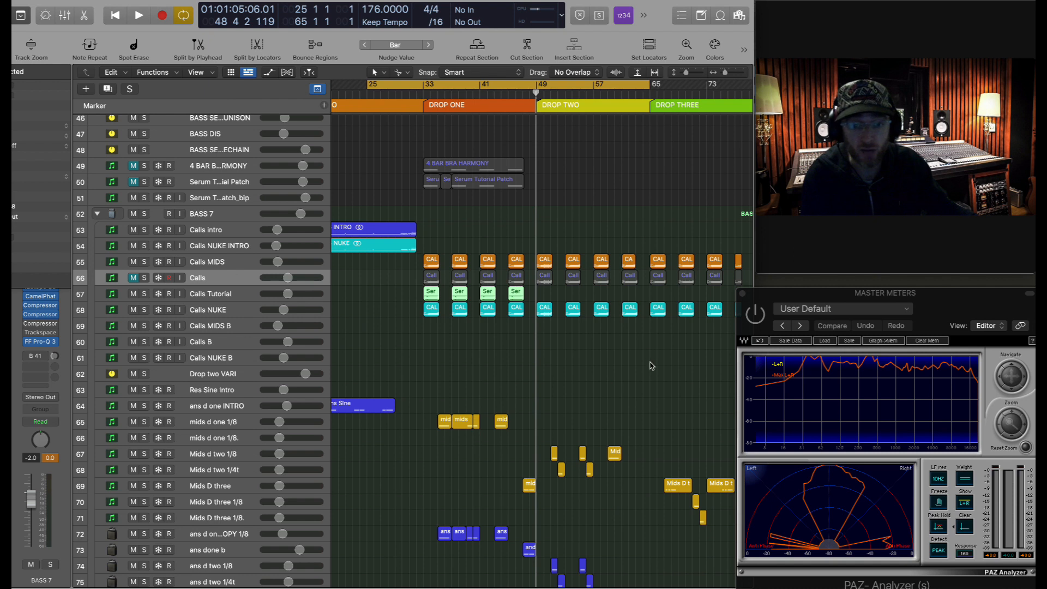
- Turn the cycle off and redraw the loop range from bar 25 to bar 65
{"action": "scroll", "coordinate": [654, 365], "scroll_direction": "down", "scroll_amount": 1}
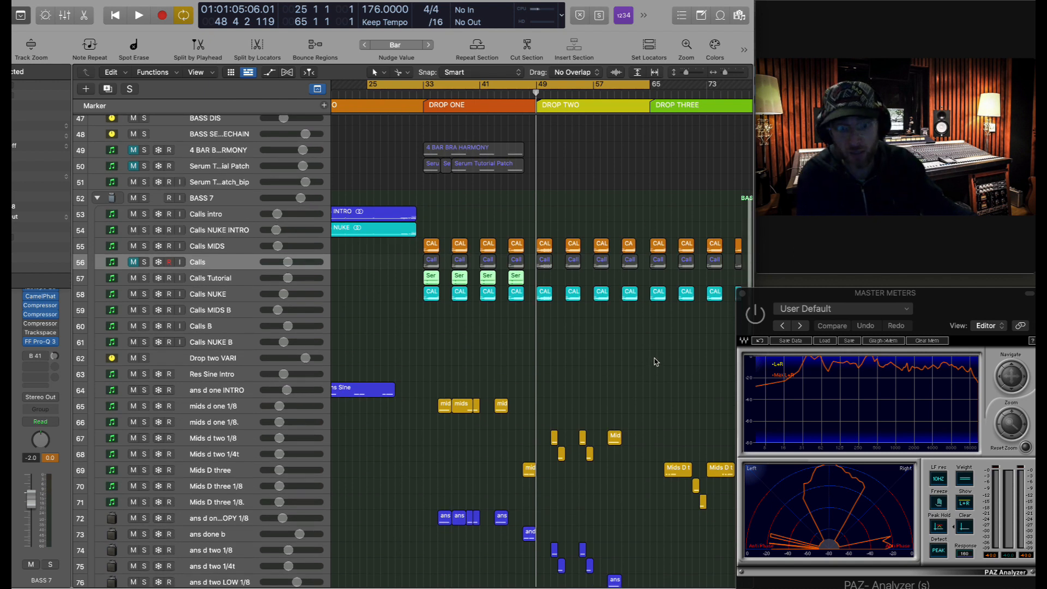
{"action": "scroll", "coordinate": [657, 358], "scroll_direction": "down", "scroll_amount": 1}
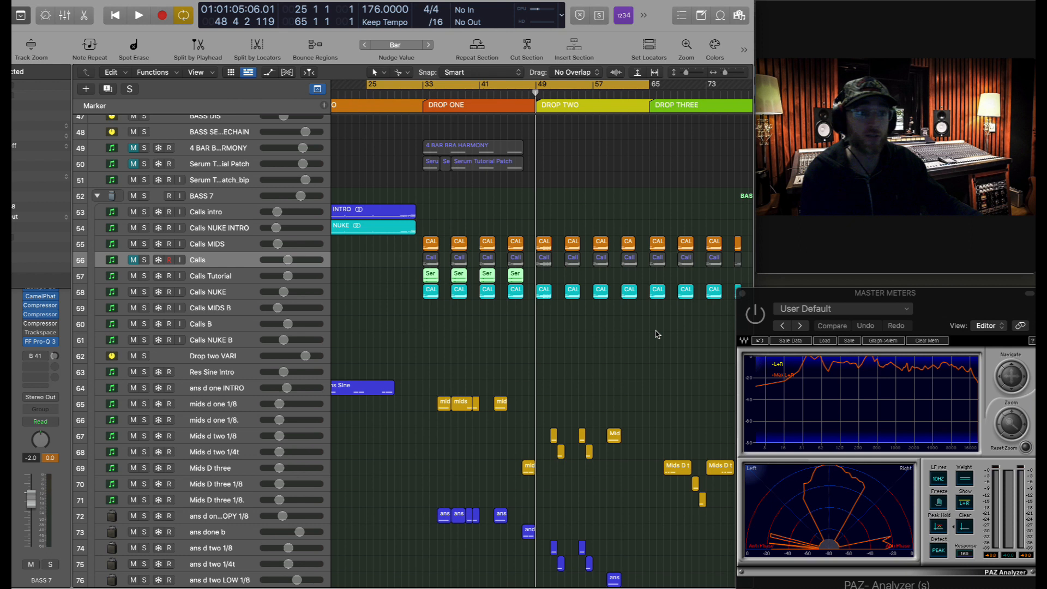
{"action": "left_click", "coordinate": [369, 88]}
{"action": "left_click_drag", "start_coordinate": [369, 88], "coordinate": [649, 334]}
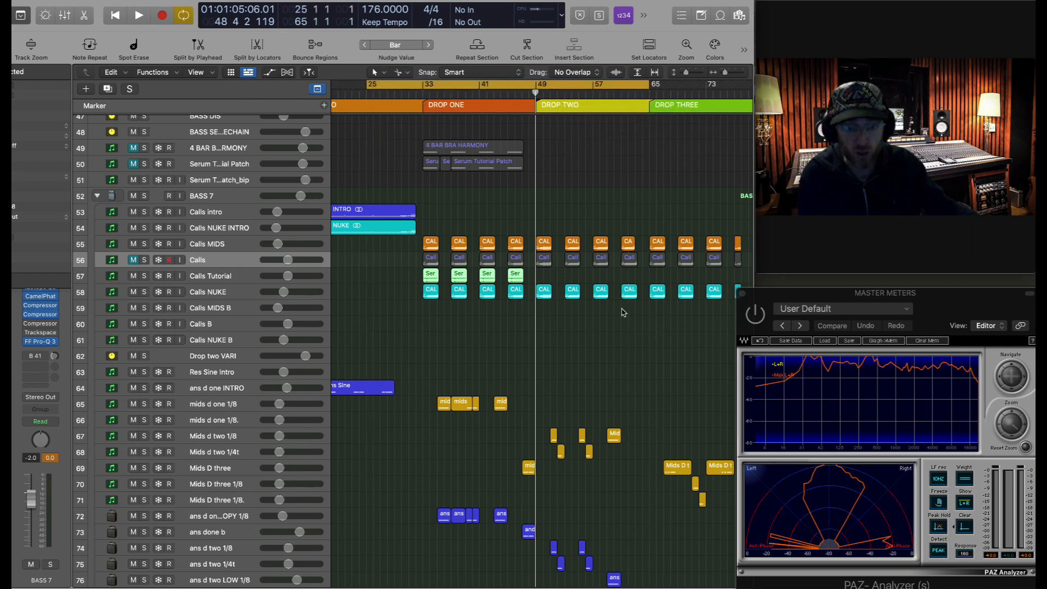